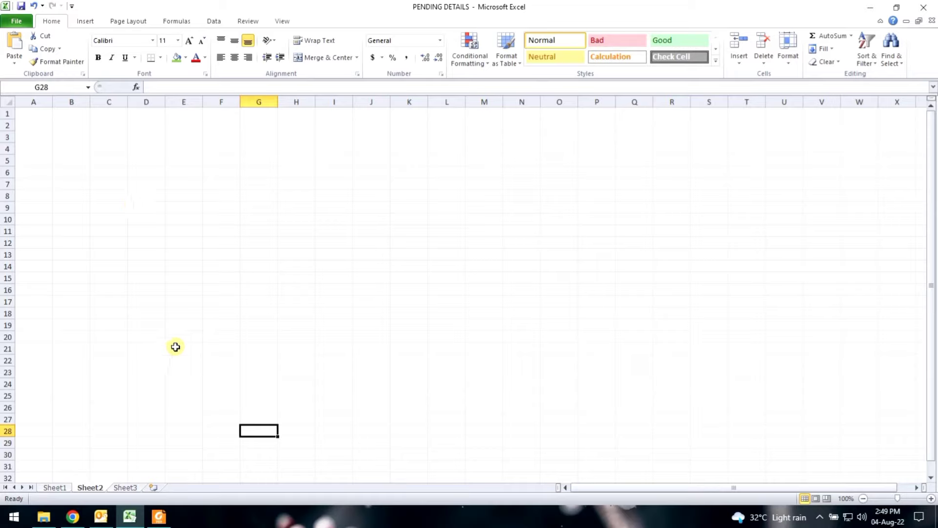
# Scroll through the purchase order PDF to review its contents before going back to the spreadsheet
pyautogui.click(157, 520)
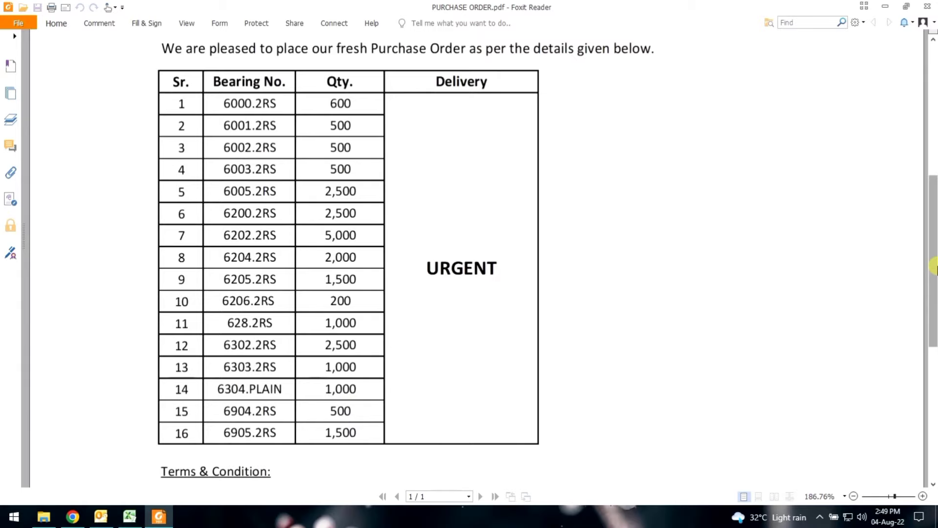
pyautogui.click(934, 267)
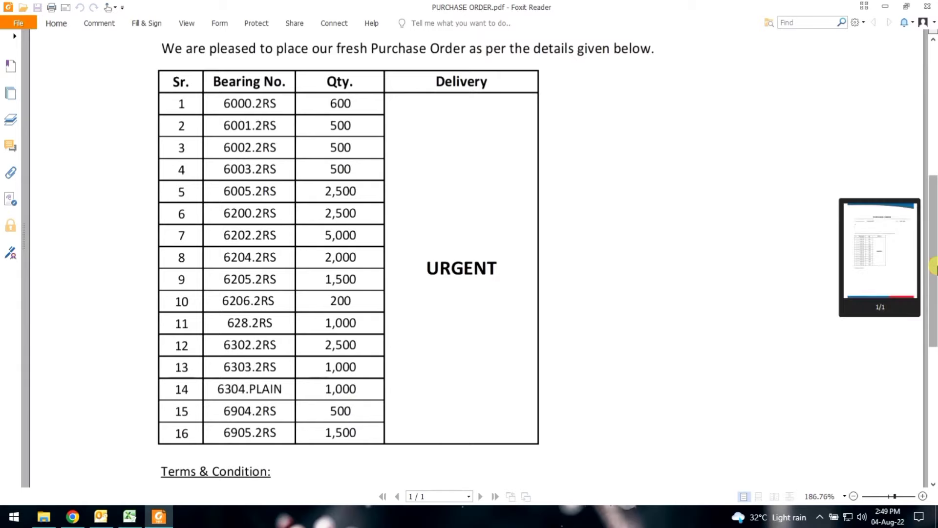
pyautogui.moveTo(934, 267); pyautogui.dragTo(934, 253)
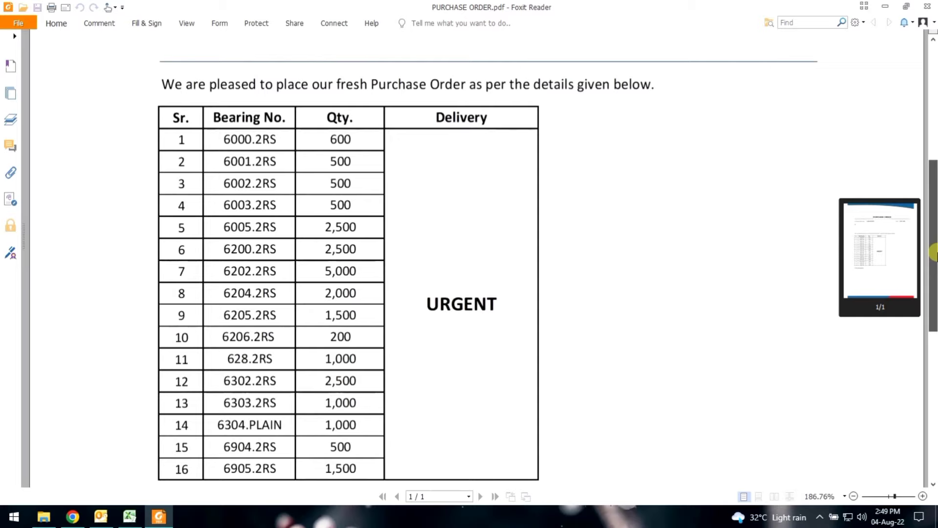
pyautogui.moveTo(935, 253); pyautogui.dragTo(935, 242)
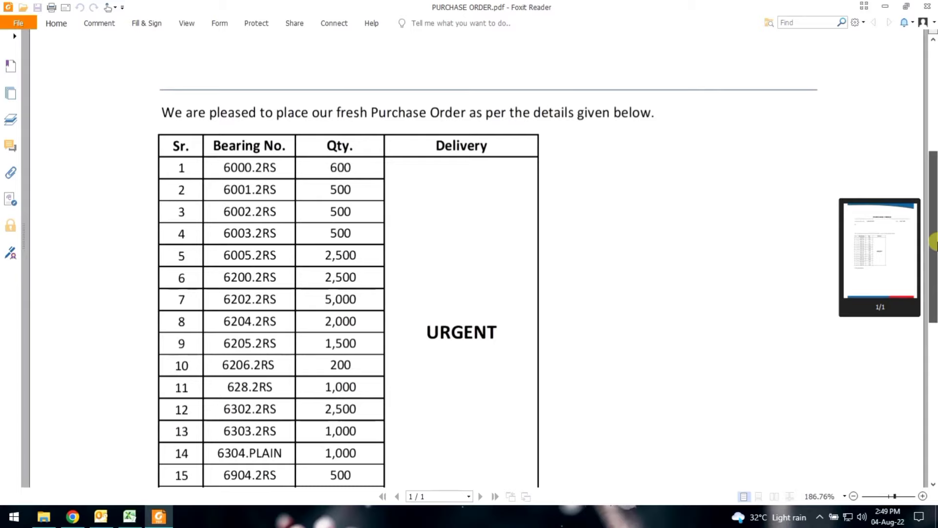
pyautogui.moveTo(934, 242); pyautogui.dragTo(935, 239)
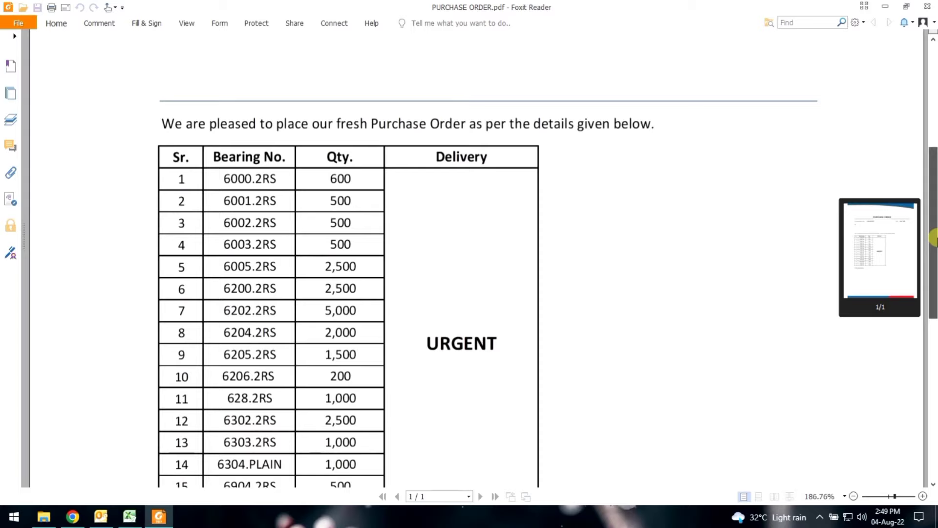
pyautogui.moveTo(934, 239); pyautogui.dragTo(935, 238)
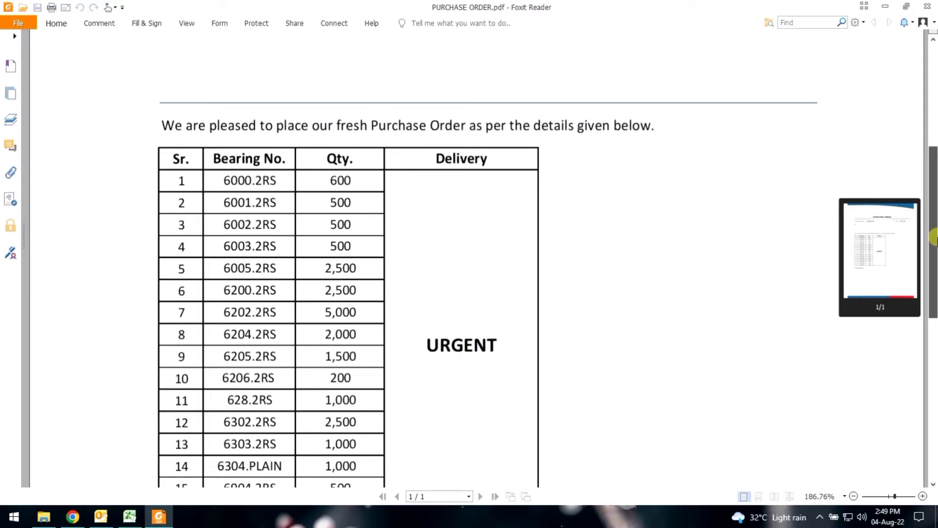
pyautogui.moveTo(934, 238); pyautogui.dragTo(935, 136)
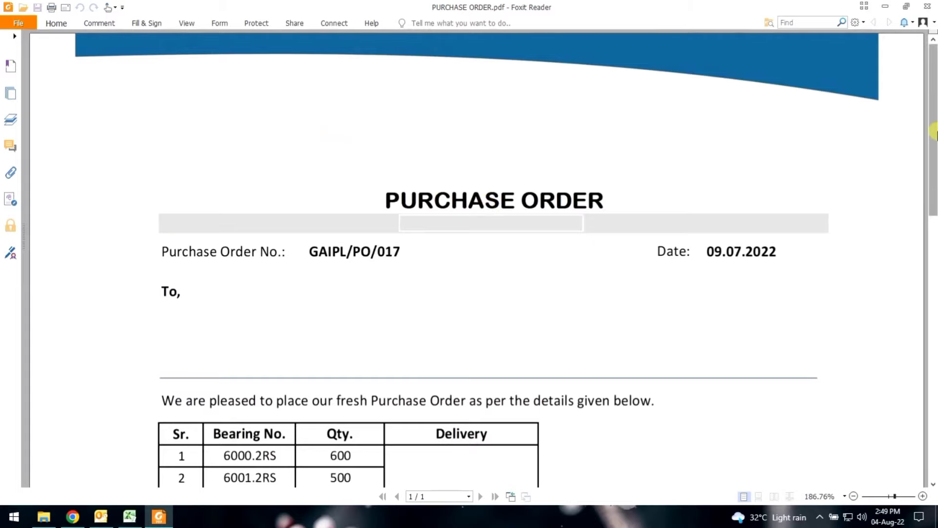
pyautogui.moveTo(933, 132); pyautogui.dragTo(933, 178)
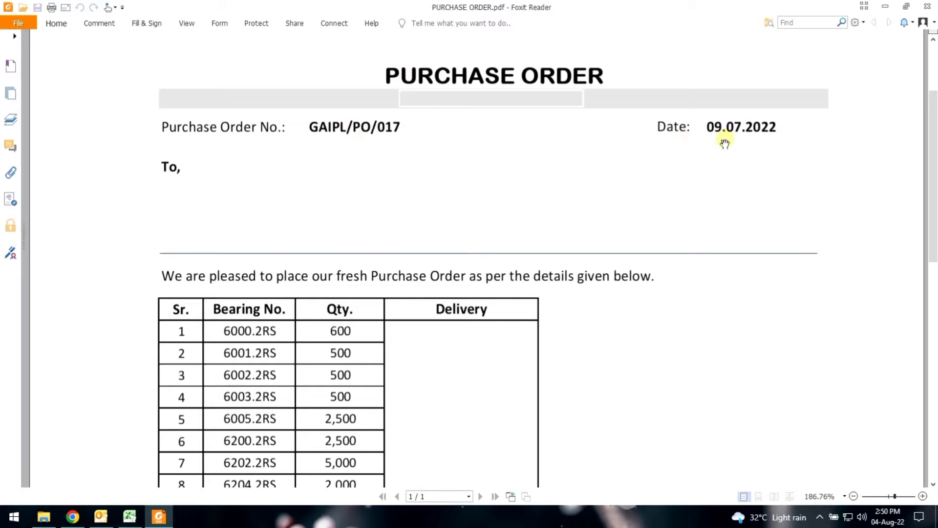
pyautogui.moveTo(933, 137); pyautogui.dragTo(933, 206)
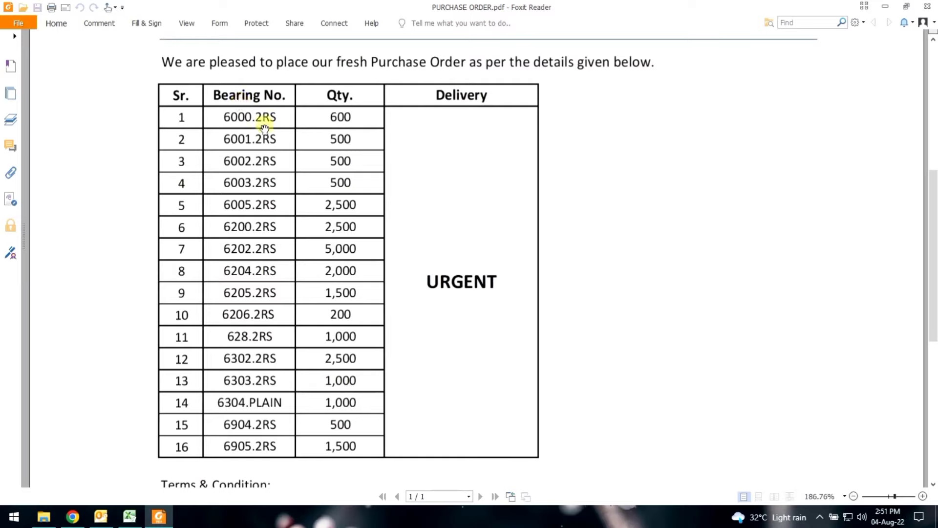
pyautogui.click(130, 517)
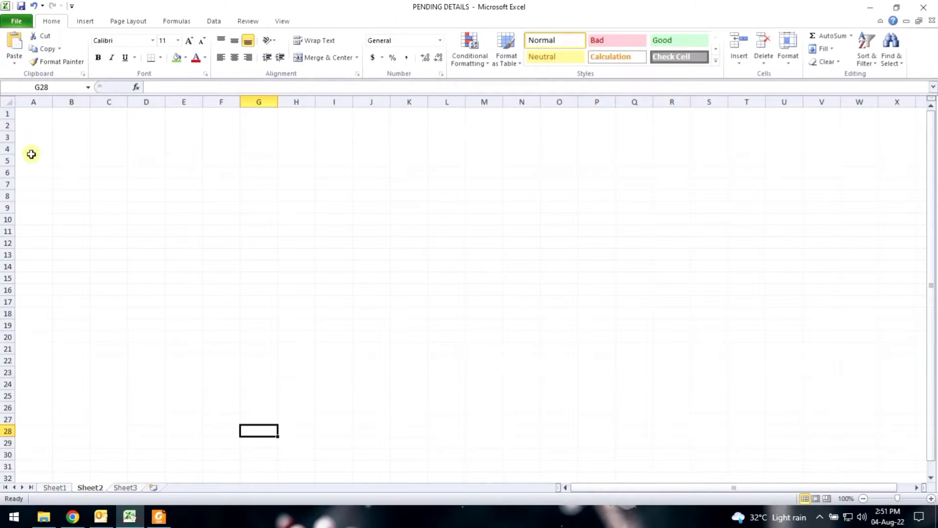
pyautogui.click(161, 509)
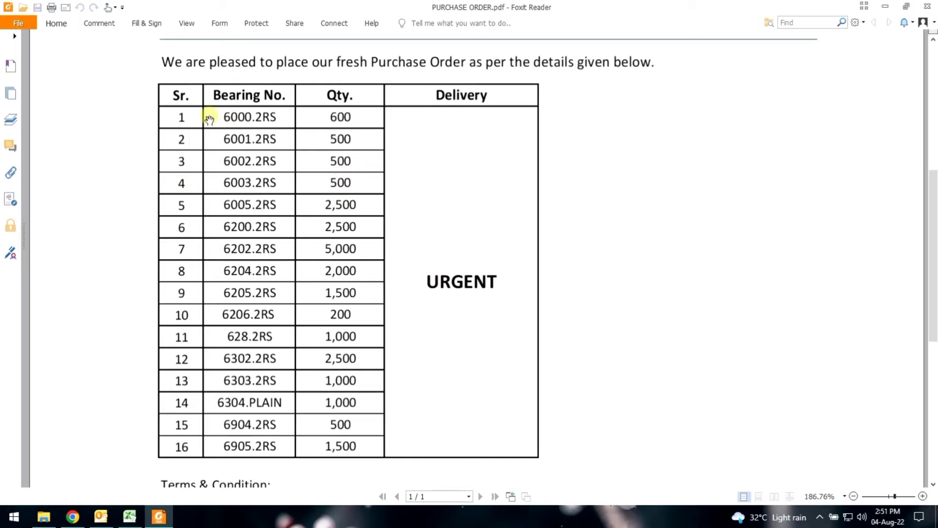
pyautogui.click(132, 518)
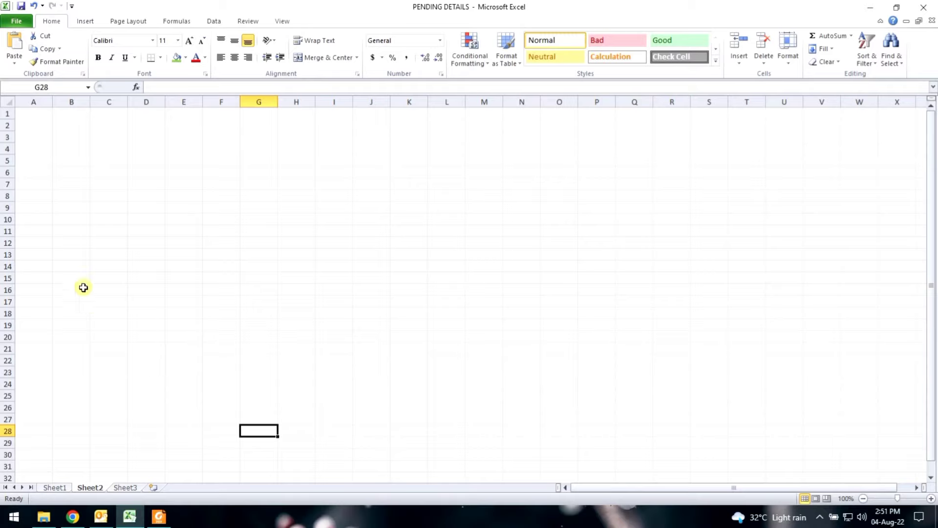
# Enter the heading 'Items' in cell A2, then bring up the PDF's header and order number
pyautogui.click(59, 116)
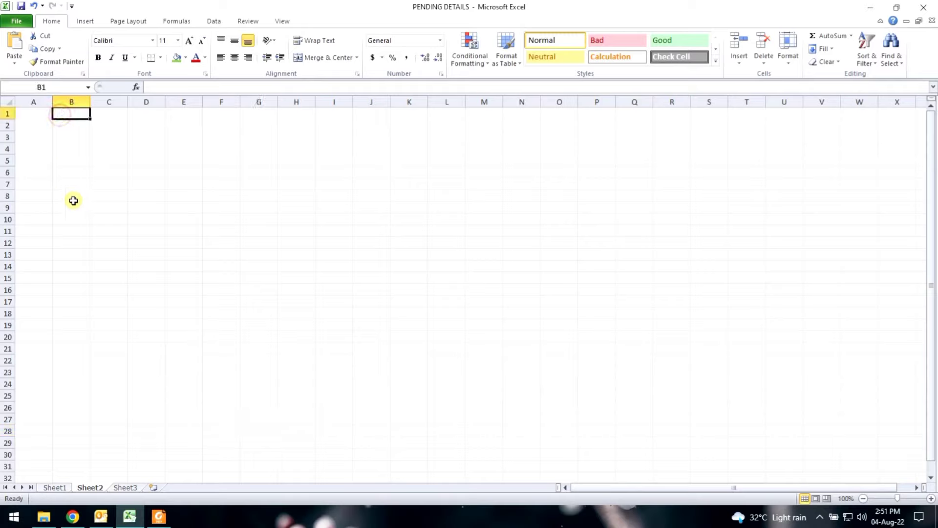
pyautogui.click(35, 124)
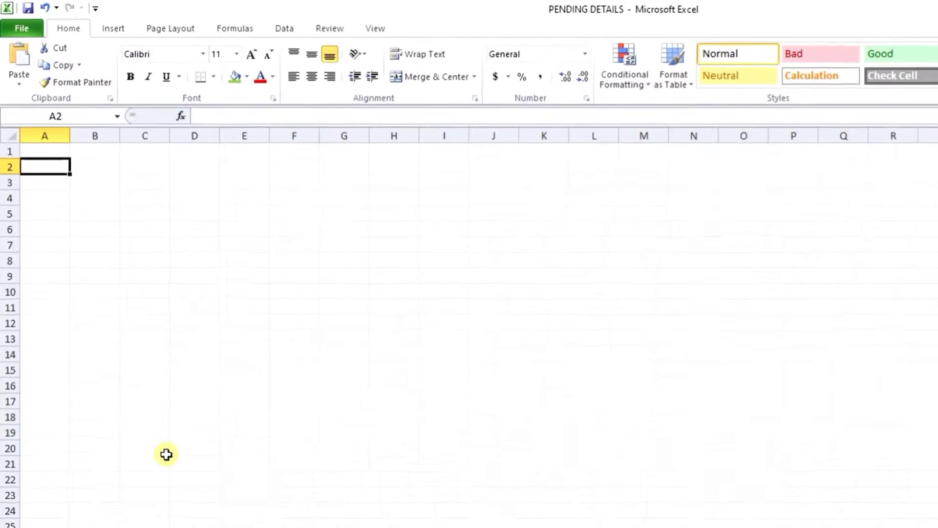
pyautogui.write('items')
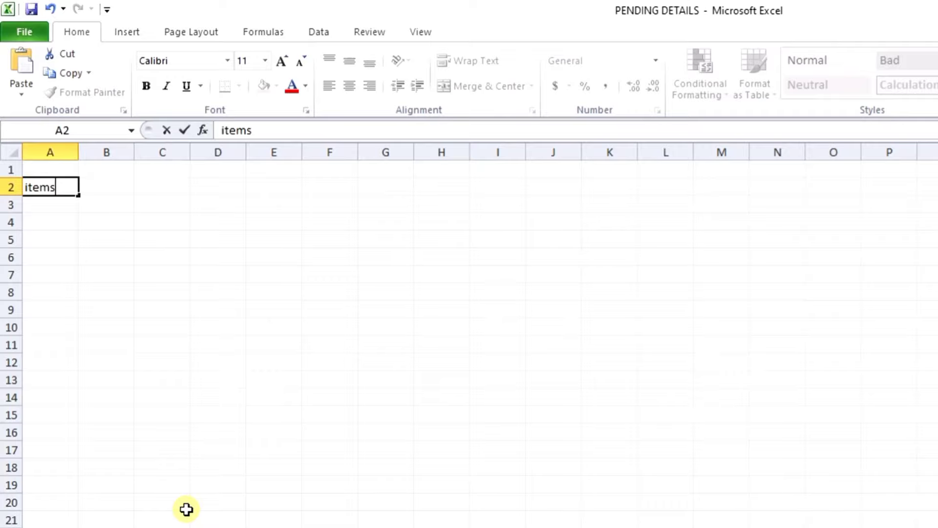
pyautogui.press('Tab')
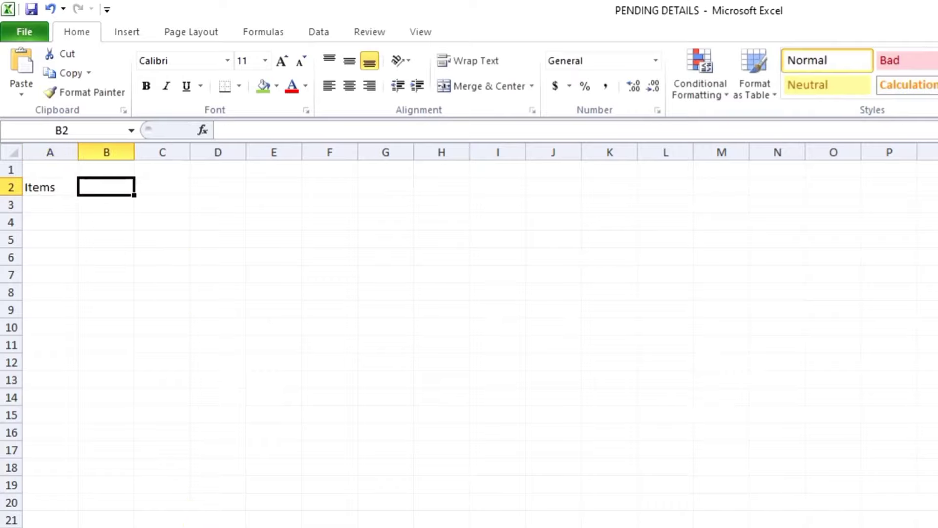
pyautogui.hotkey('alt', 'Tab')
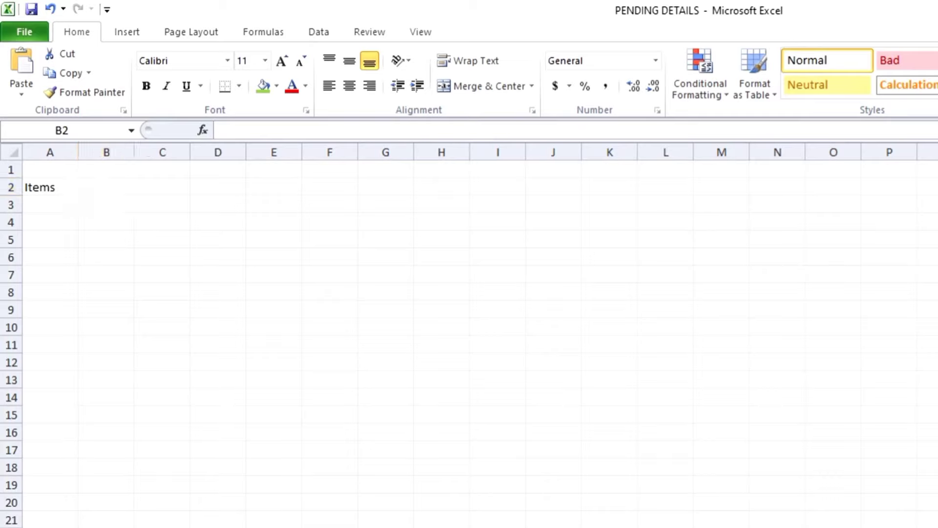
pyautogui.scroll(5, 851, 193)
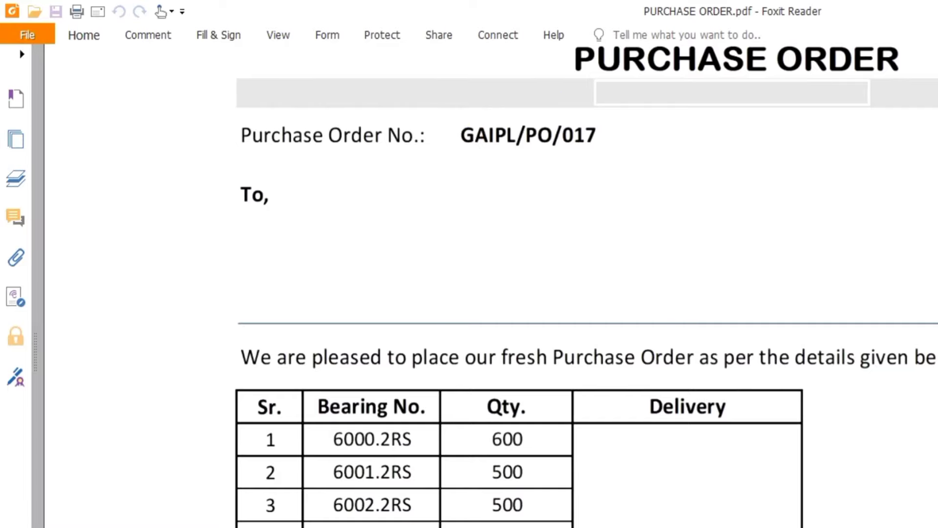
# Paste the purchase order number into B2 and widen column B to fit it
pyautogui.hotkey('alt', 'Tab')
pyautogui.write('GAIPL/PO/017')
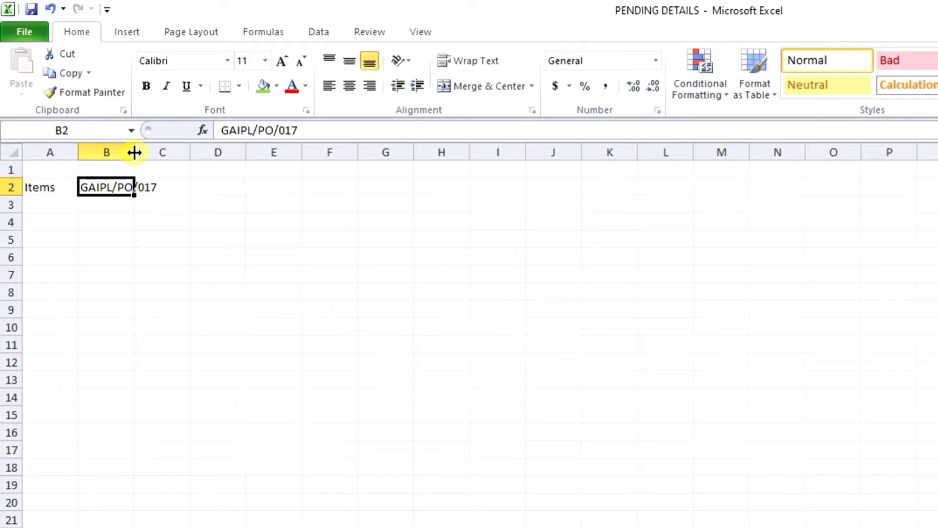
pyautogui.moveTo(133, 153); pyautogui.dragTo(168, 152)
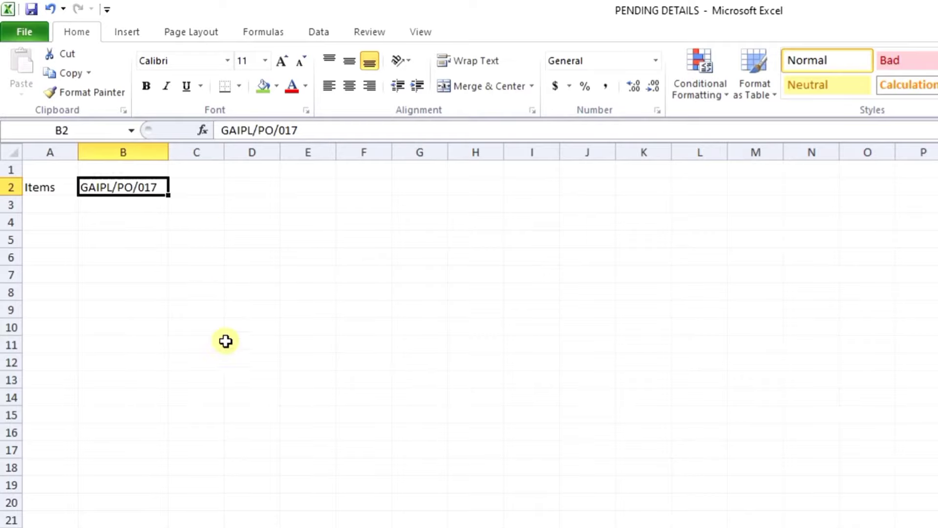
# Scroll down the purchase order PDF to check its bearing table
pyautogui.hotkey('alt', 'Tab')
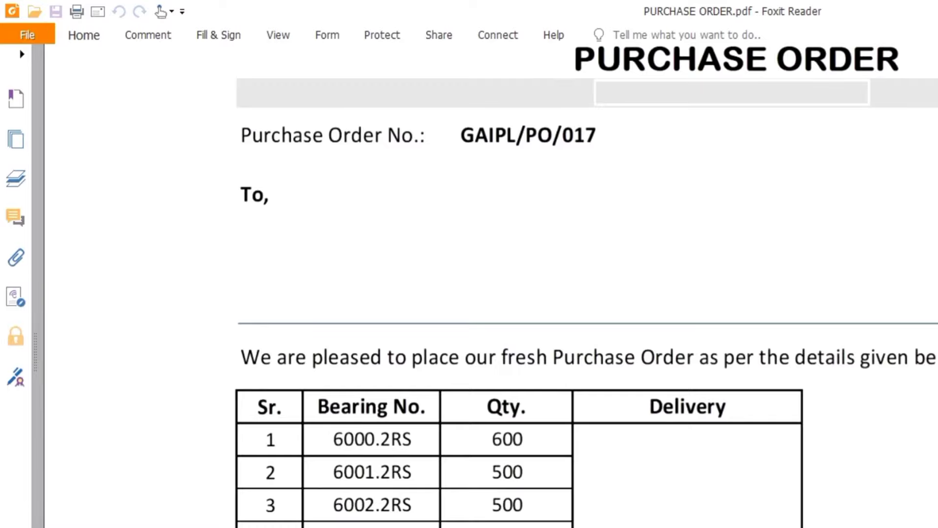
pyautogui.scroll(-2, 587, 289)
pyautogui.scroll(-4, 587, 288)
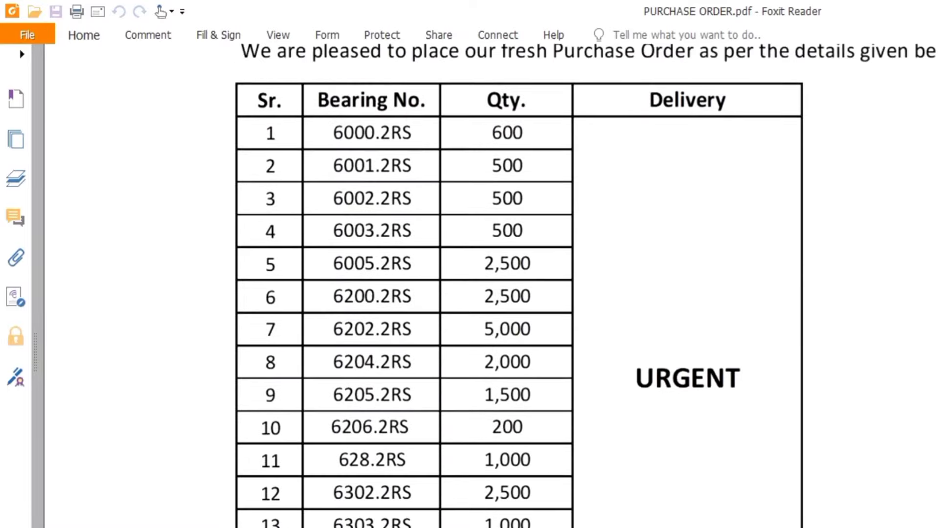
pyautogui.hotkey('alt', 'Tab')
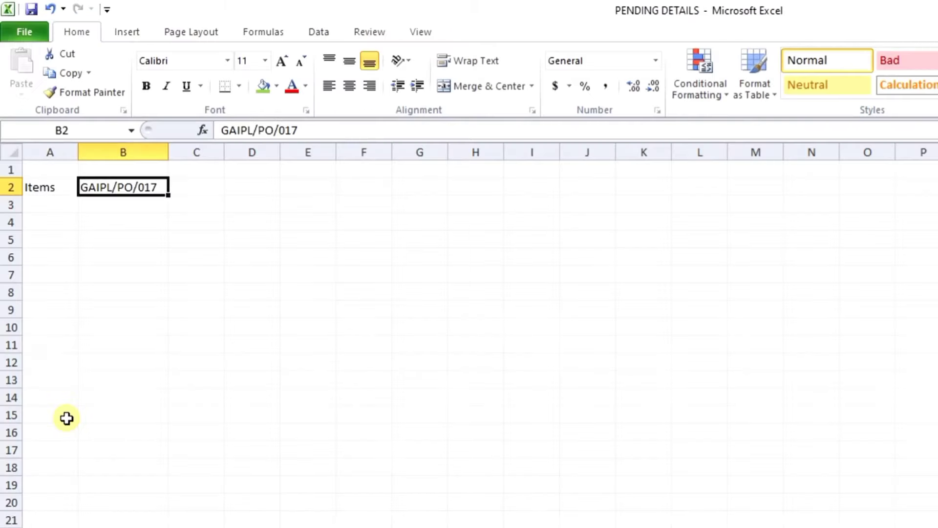
pyautogui.hotkey('alt', 'Tab')
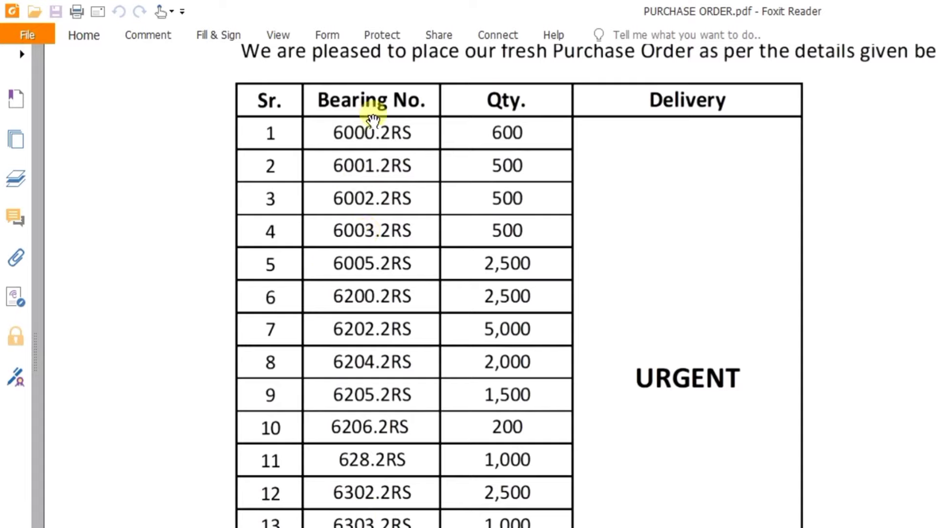
# Paste the ordered quantities, 600 through 100000, into B3:B20
pyautogui.hotkey('alt', 'Tab')
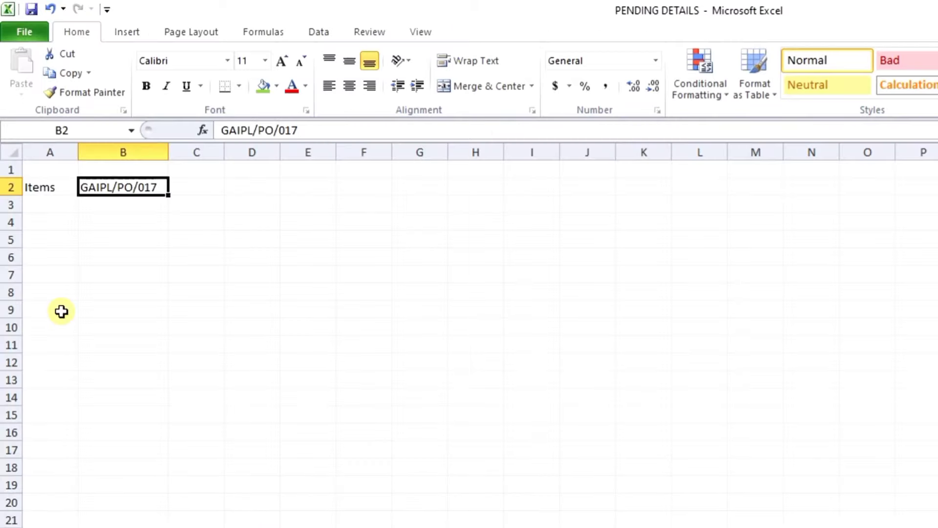
pyautogui.click(69, 203)
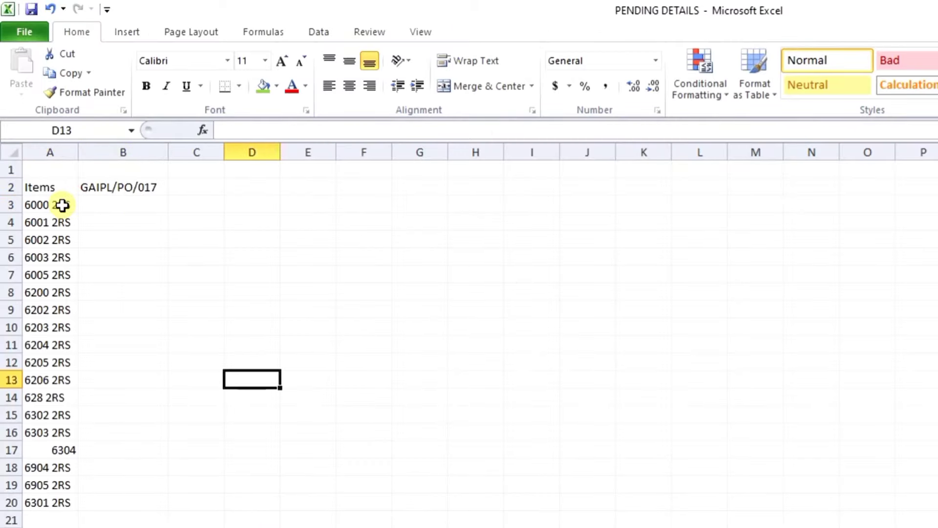
pyautogui.moveTo(105, 199); pyautogui.dragTo(109, 503)
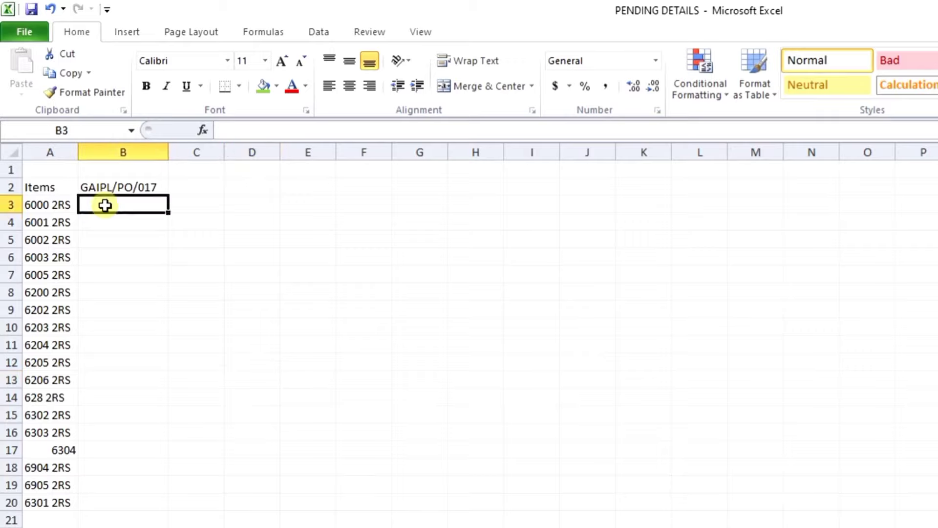
pyautogui.click(110, 210)
pyautogui.hotkey('alt', 'Tab')
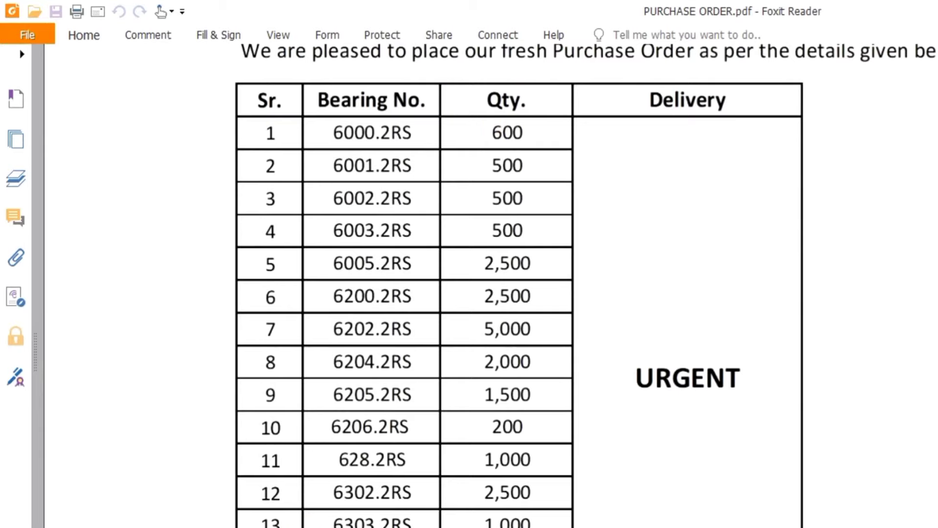
pyautogui.hotkey('alt', 'Tab')
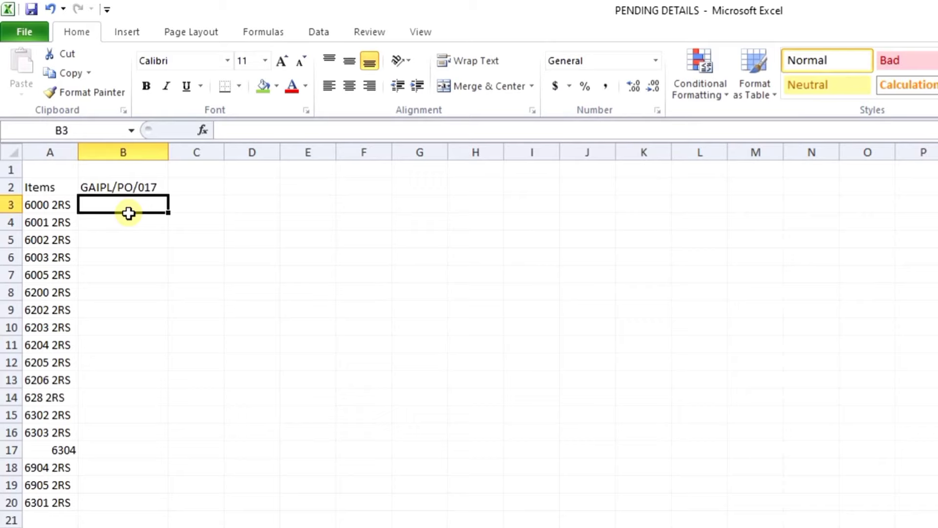
pyautogui.hotkey('ctrl', 'v')
pyautogui.click(127, 512)
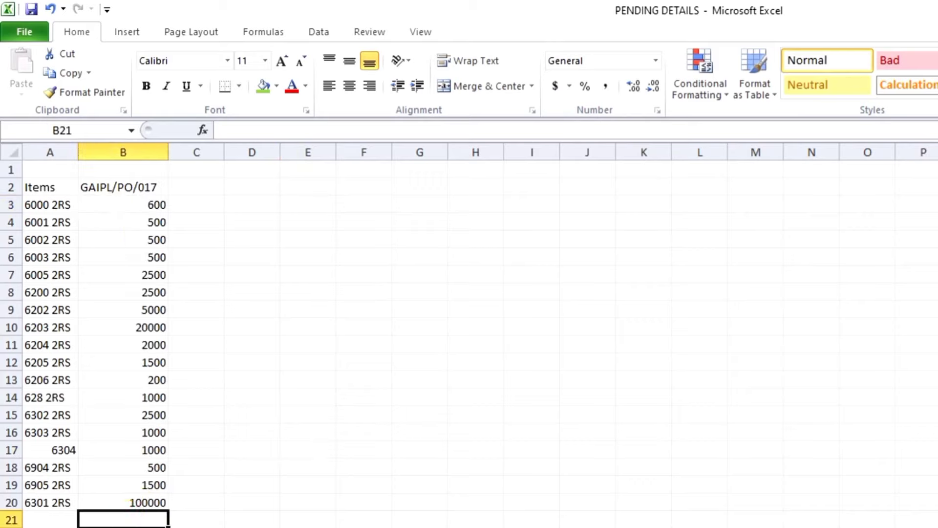
# Scroll the purchase order PDF to show its 09.07.2022 date
pyautogui.hotkey('alt', 'Tab')
pyautogui.scroll(5, 489, 293)
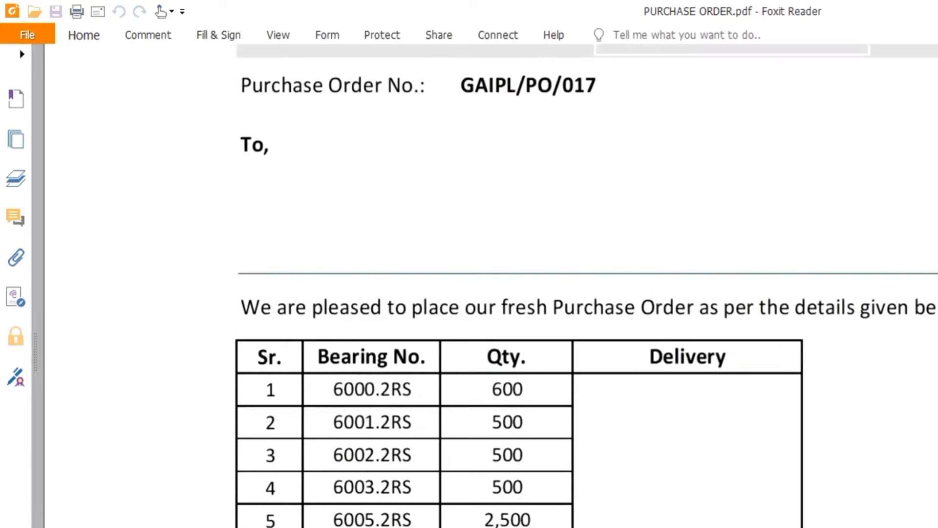
pyautogui.scroll(3, 489, 293)
pyautogui.scroll(-6, 489, 293)
pyautogui.scroll(-5, 489, 293)
pyautogui.scroll(5, 489, 293)
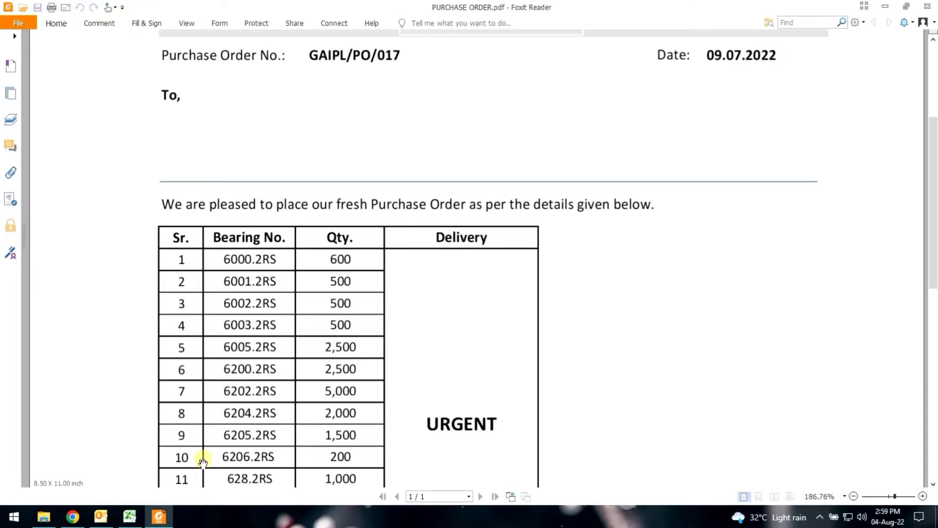
# Enter the PO date 09-07-22 in cell B1, checked against the purchase order
pyautogui.click(129, 517)
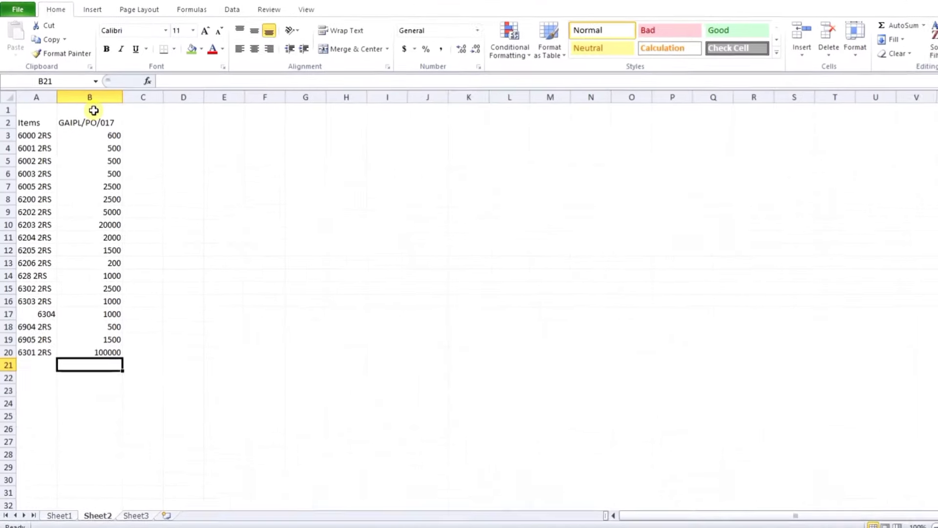
pyautogui.click(82, 113)
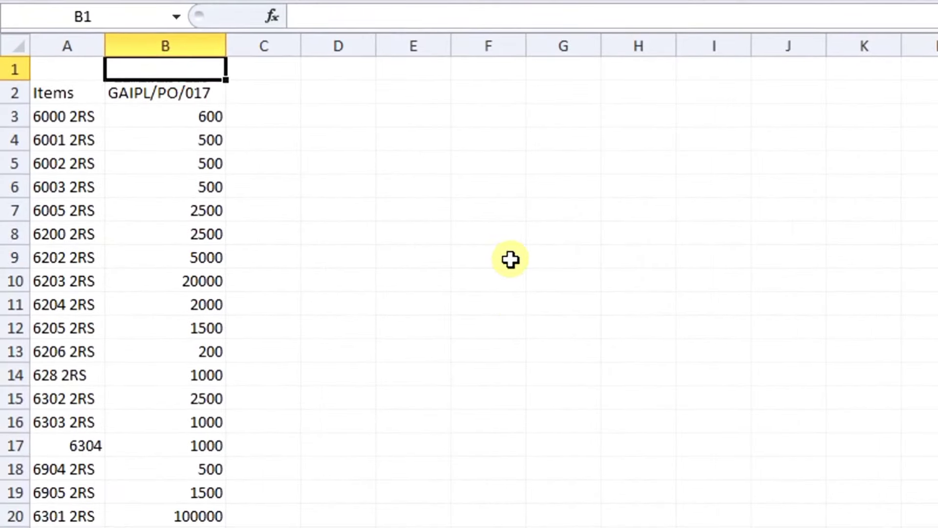
pyautogui.hotkey('alt', 'Tab')
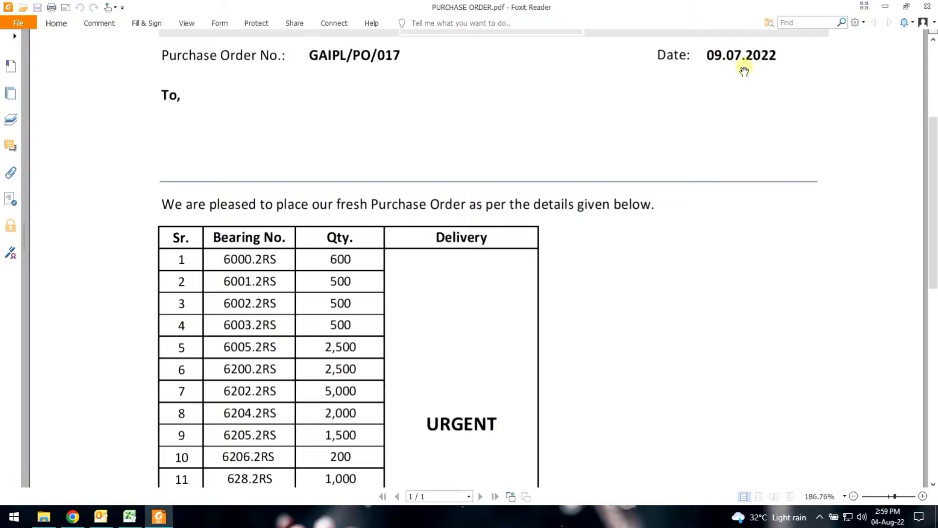
pyautogui.click(129, 516)
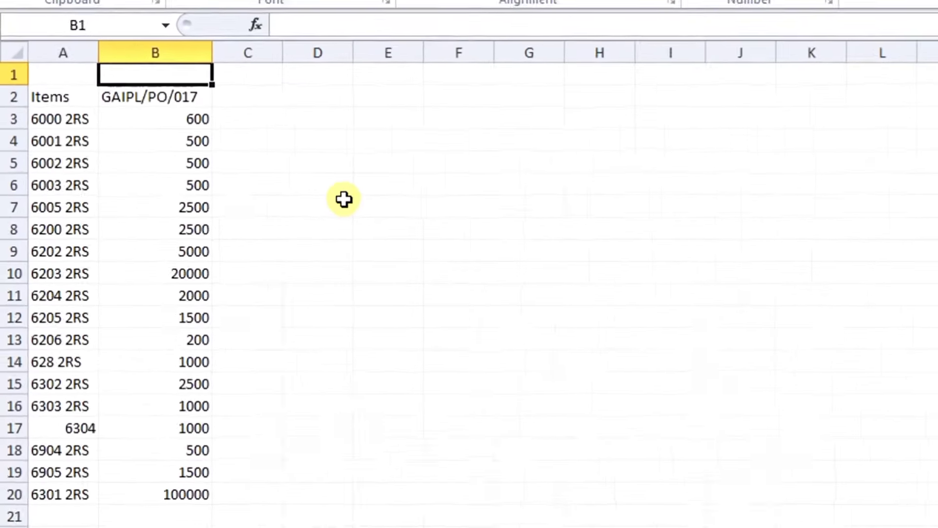
pyautogui.write('09-07-22')
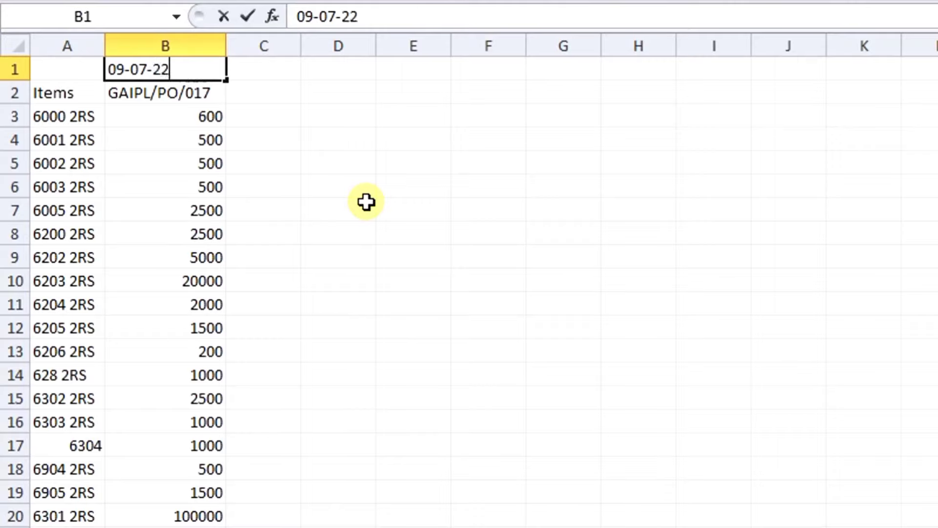
pyautogui.press('Return')
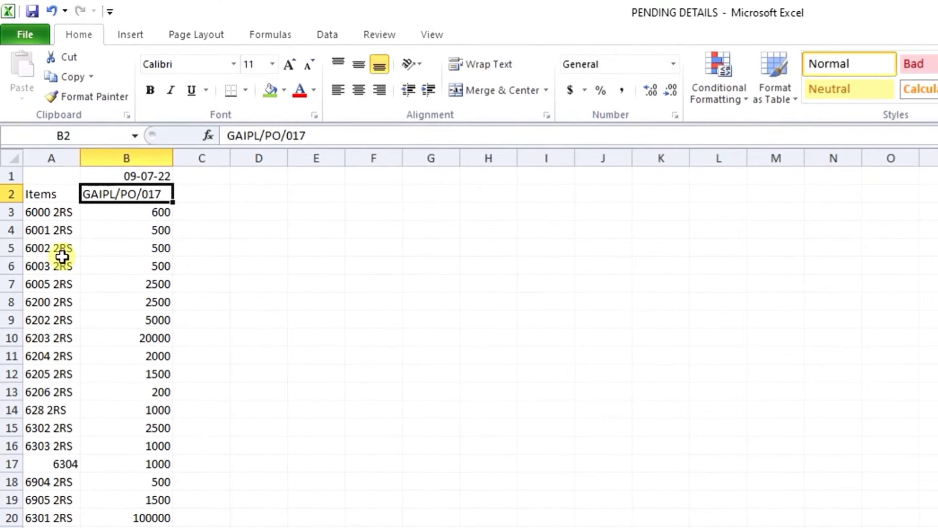
# Make row 2 taller and the Items header in A2 bold and centred
pyautogui.click(50, 193)
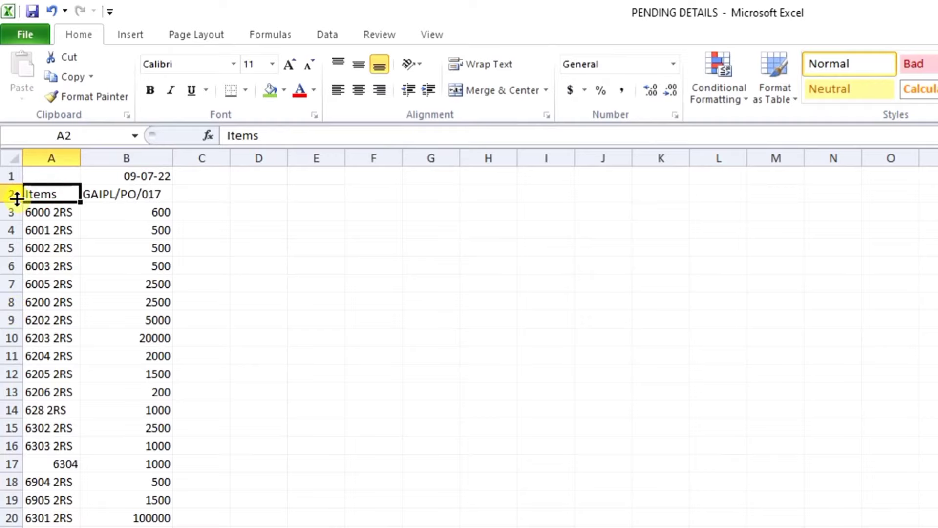
pyautogui.moveTo(17, 198); pyautogui.dragTo(23, 221)
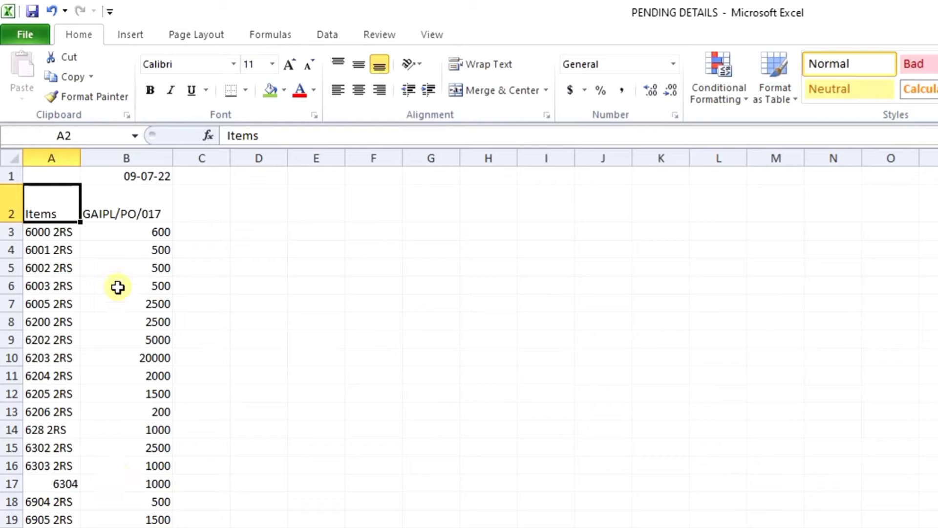
pyautogui.click(150, 91)
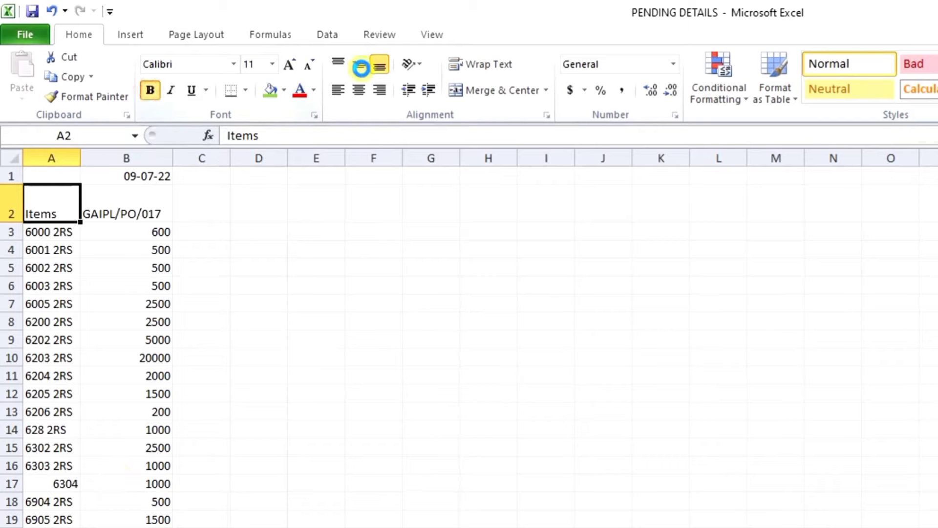
pyautogui.click(360, 88)
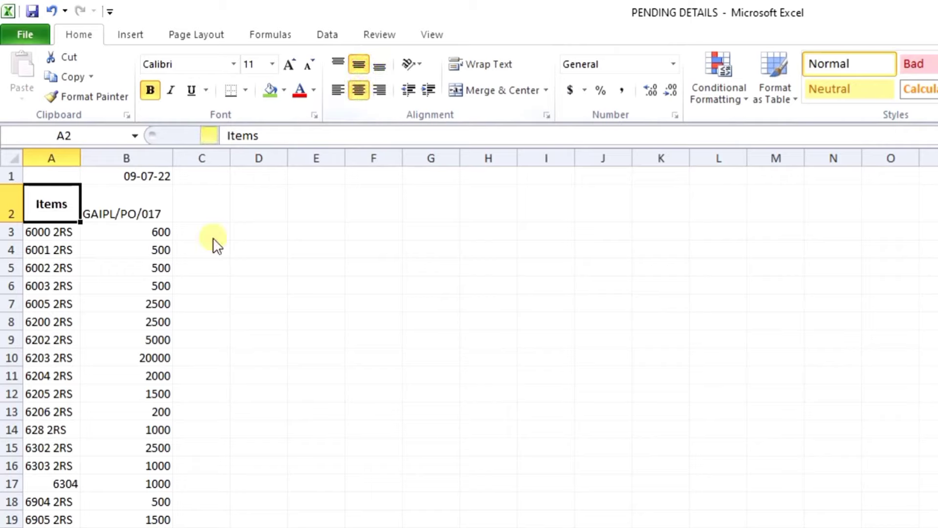
pyautogui.click(287, 91)
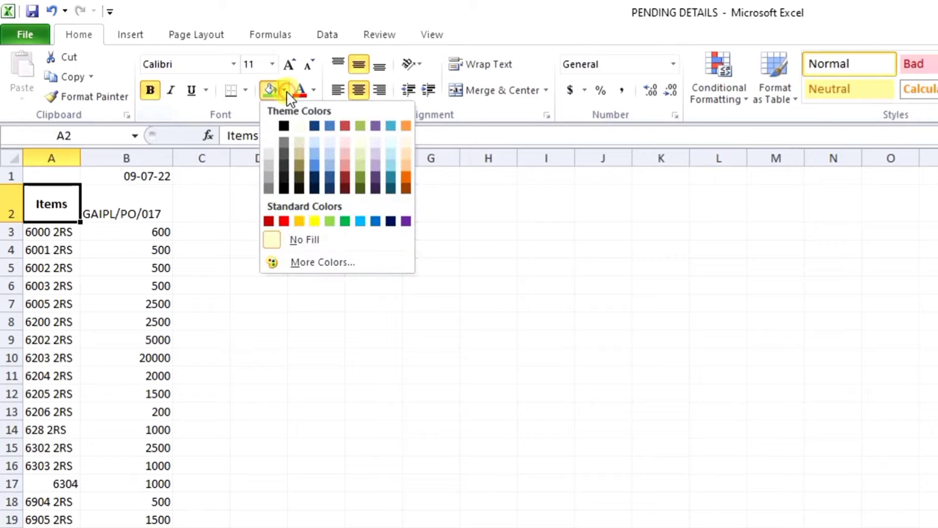
pyautogui.click(171, 236)
# Fill A2:B2 yellow and copy A2's bold centred formatting onto B2
pyautogui.moveTo(77, 200); pyautogui.dragTo(162, 208)
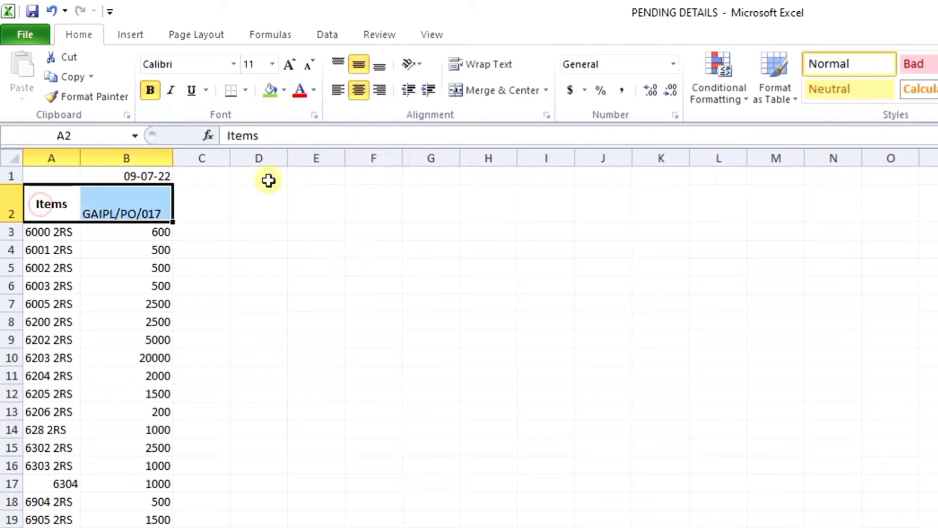
pyautogui.click(284, 90)
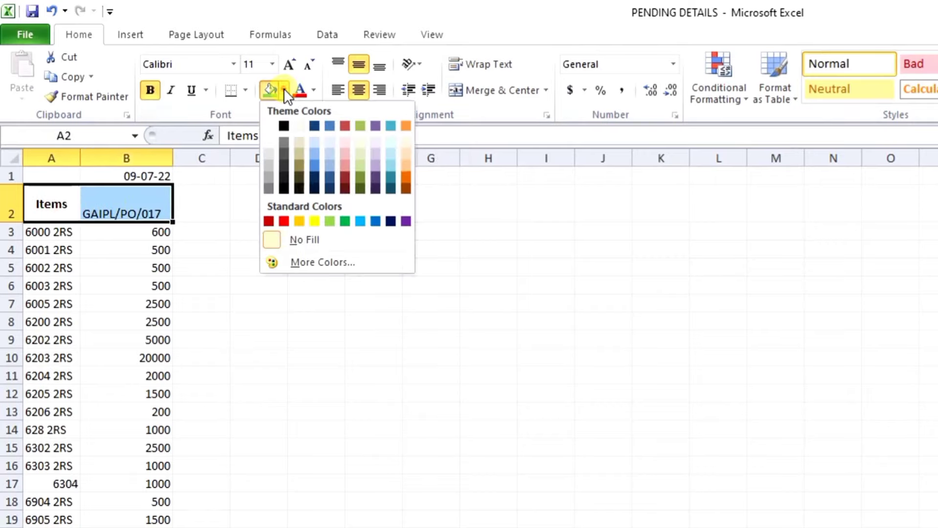
pyautogui.click(315, 223)
pyautogui.click(431, 231)
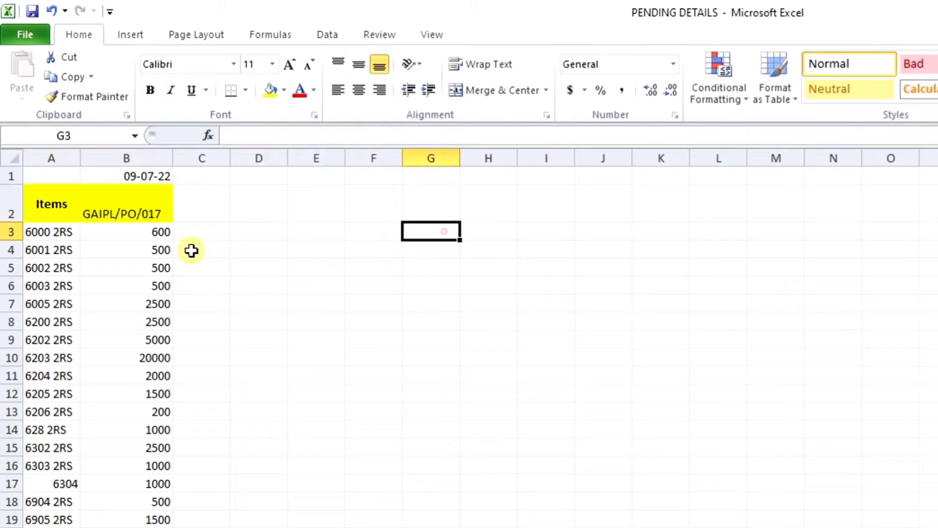
pyautogui.click(122, 214)
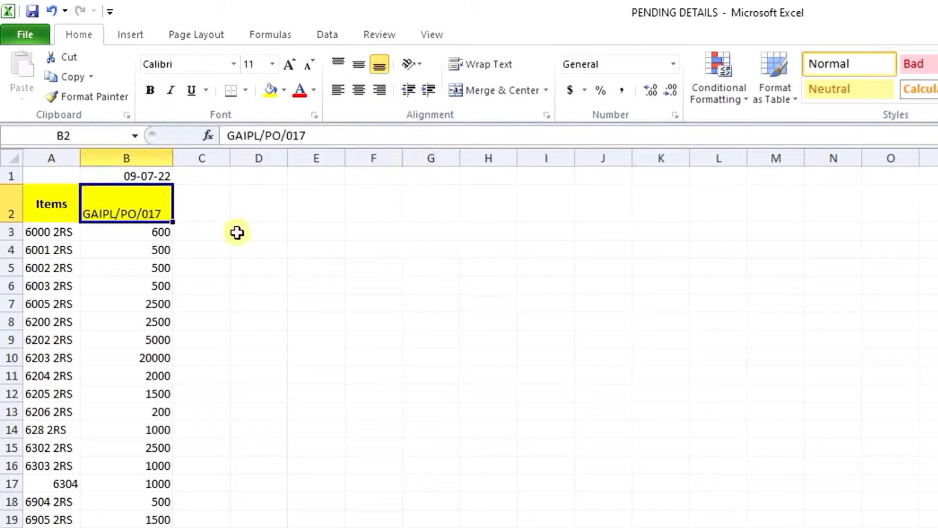
pyautogui.click(61, 208)
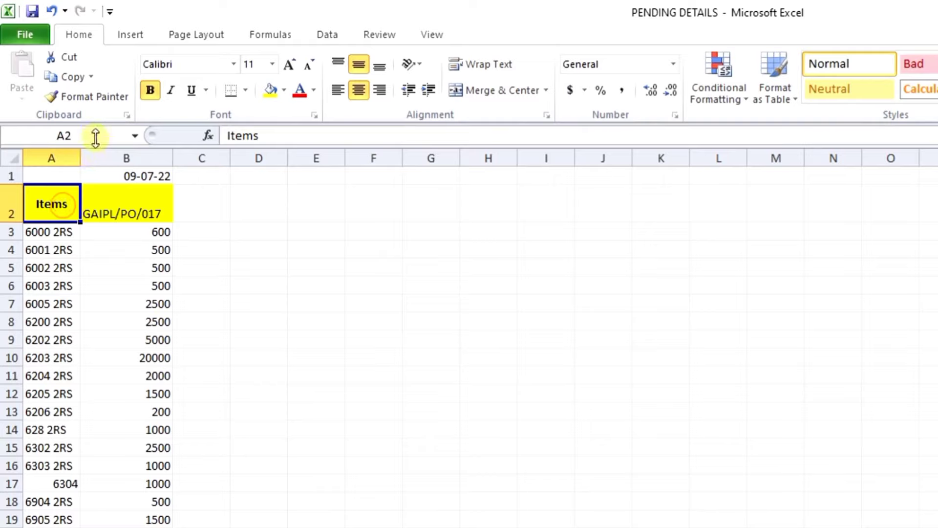
pyautogui.click(91, 100)
pyautogui.click(128, 215)
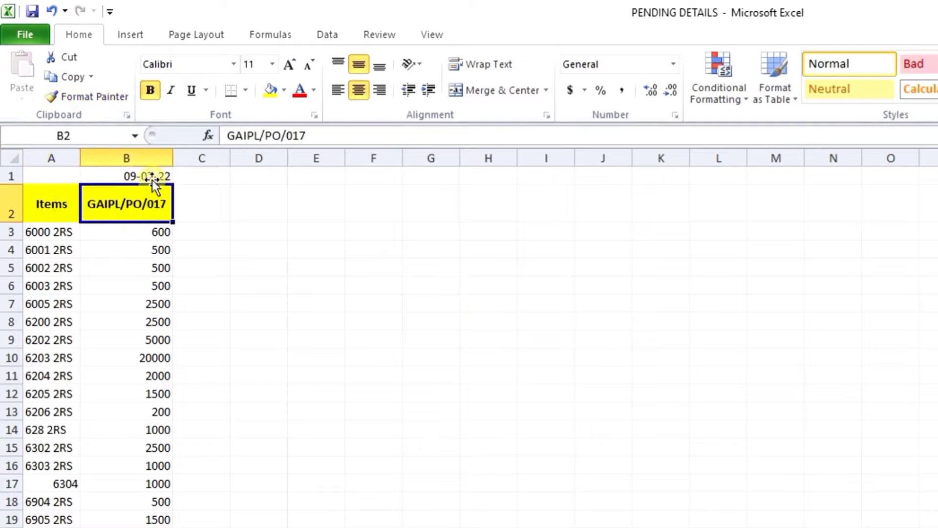
# Make the B1 date centred, bold and filled red
pyautogui.click(150, 176)
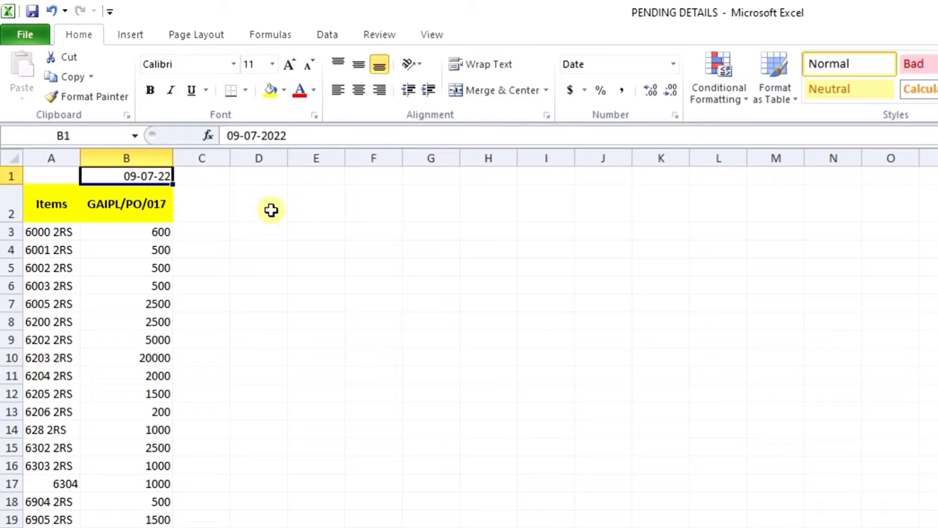
pyautogui.click(358, 90)
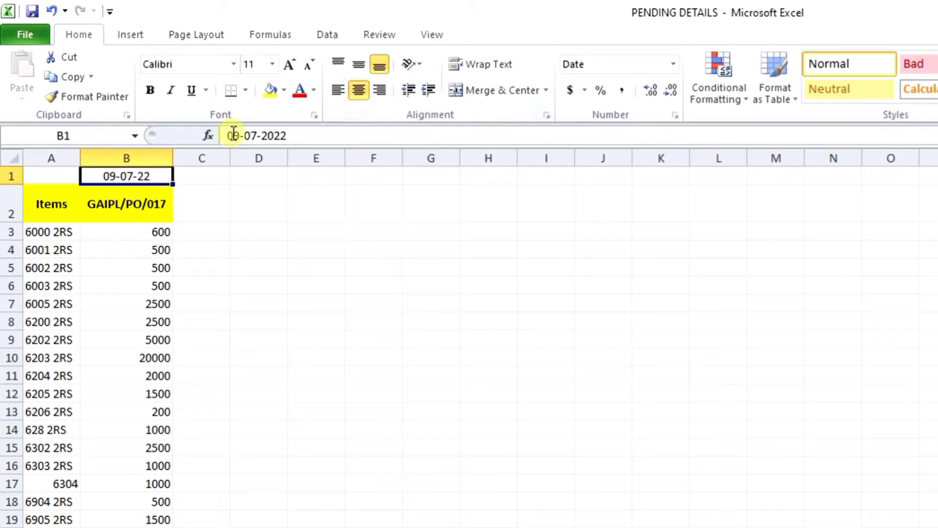
pyautogui.click(146, 91)
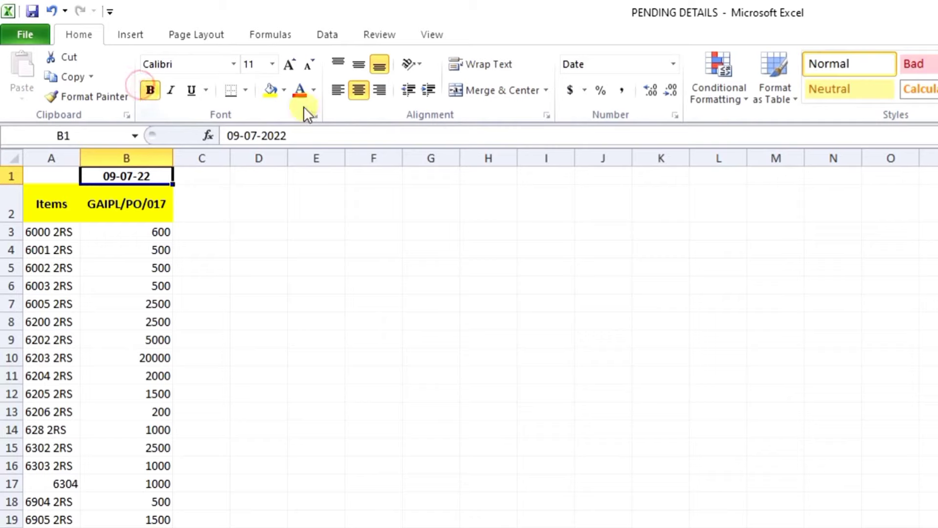
pyautogui.click(282, 90)
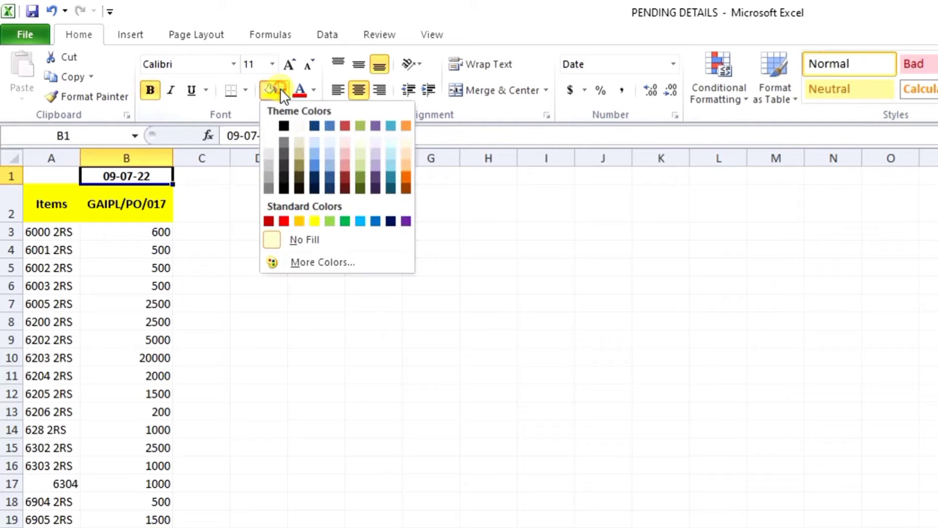
pyautogui.click(282, 222)
pyautogui.click(308, 319)
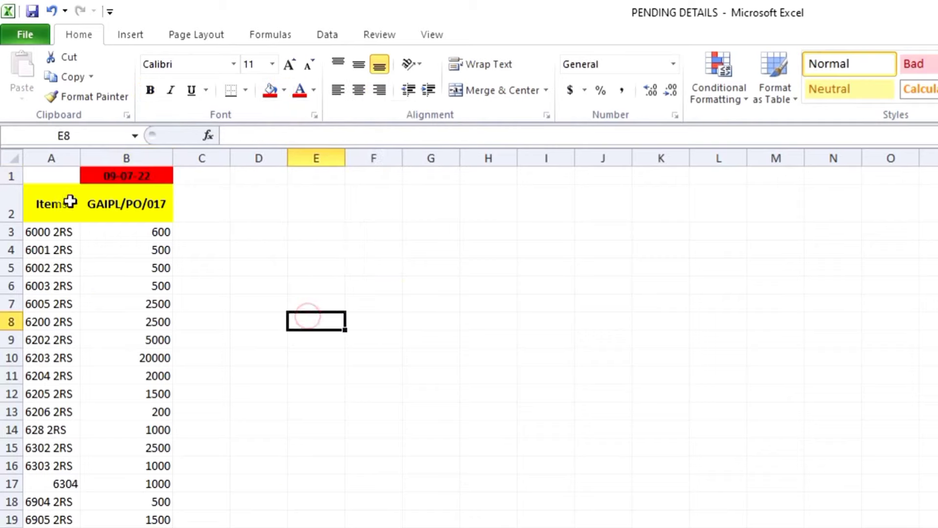
# Give the Items and GAIPL/PO/017 header cells a thick box border
pyautogui.click(52, 203)
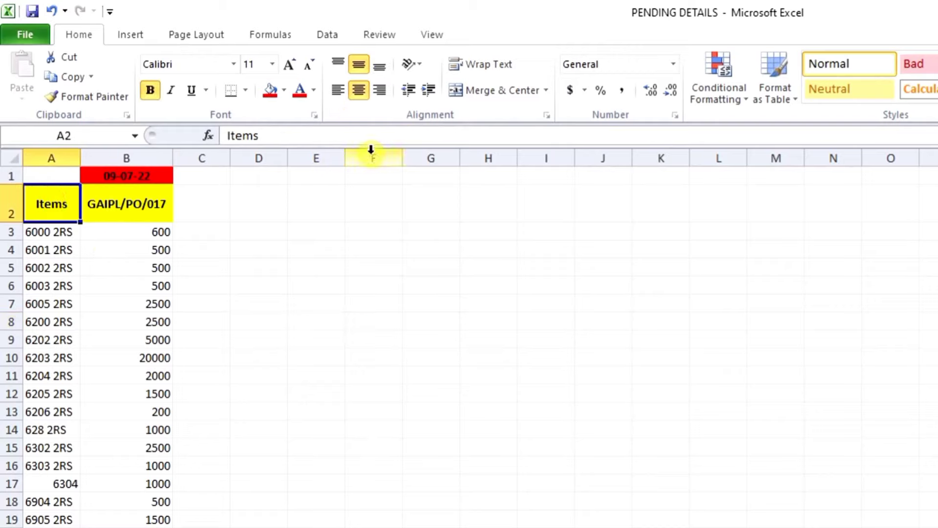
pyautogui.click(245, 89)
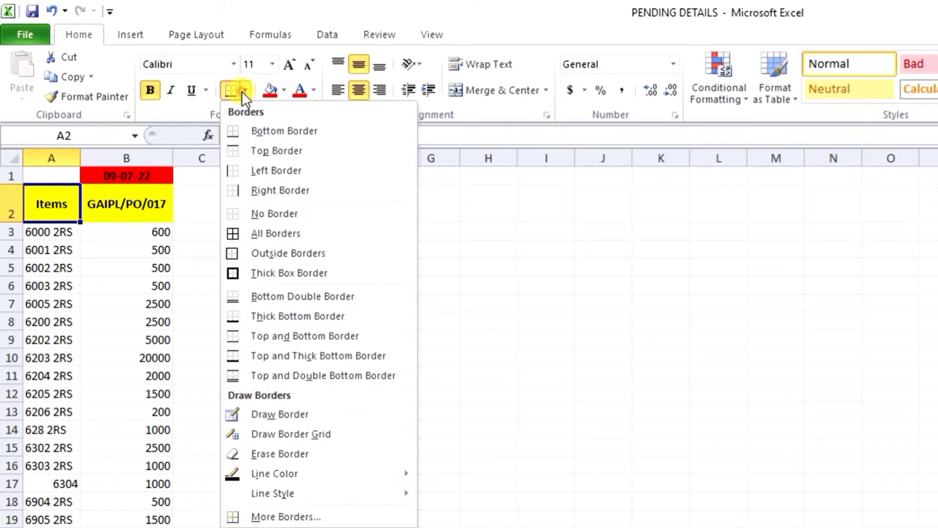
pyautogui.click(270, 272)
pyautogui.click(156, 205)
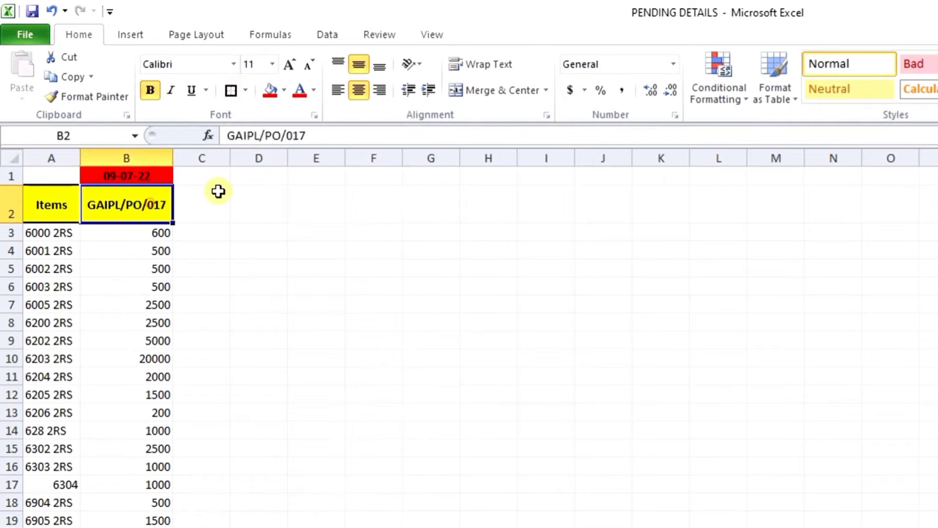
pyautogui.click(245, 90)
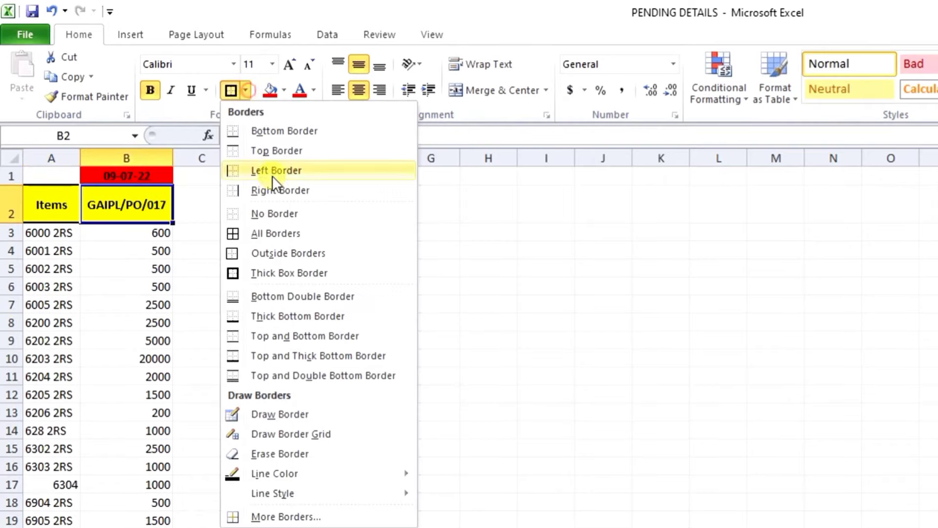
pyautogui.click(264, 273)
pyautogui.click(433, 305)
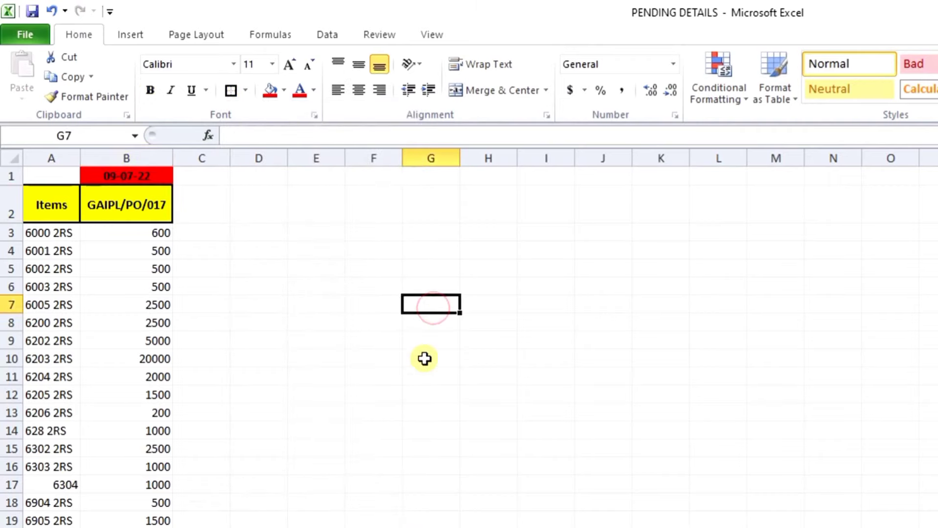
# Centre the item list A3:B20, apply All Borders, and widen column A to fit item names
pyautogui.moveTo(45, 233); pyautogui.dragTo(133, 527)
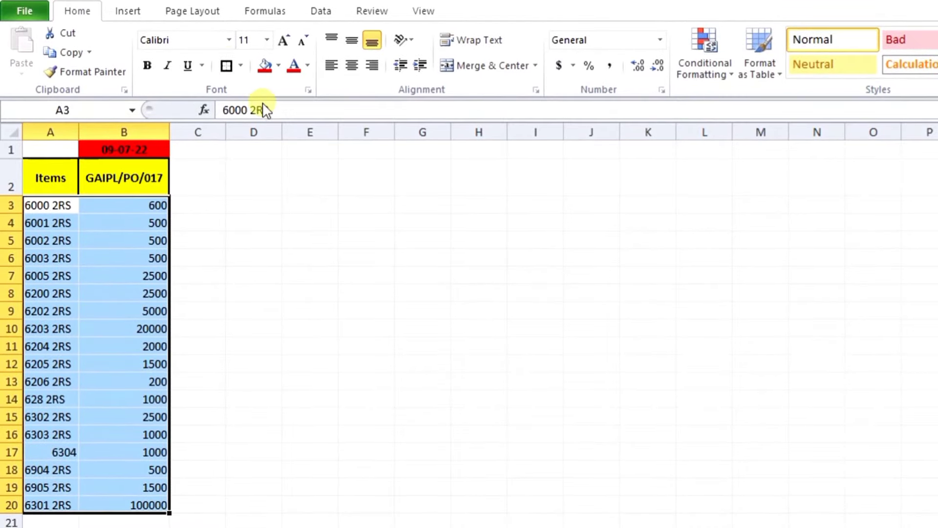
pyautogui.click(352, 65)
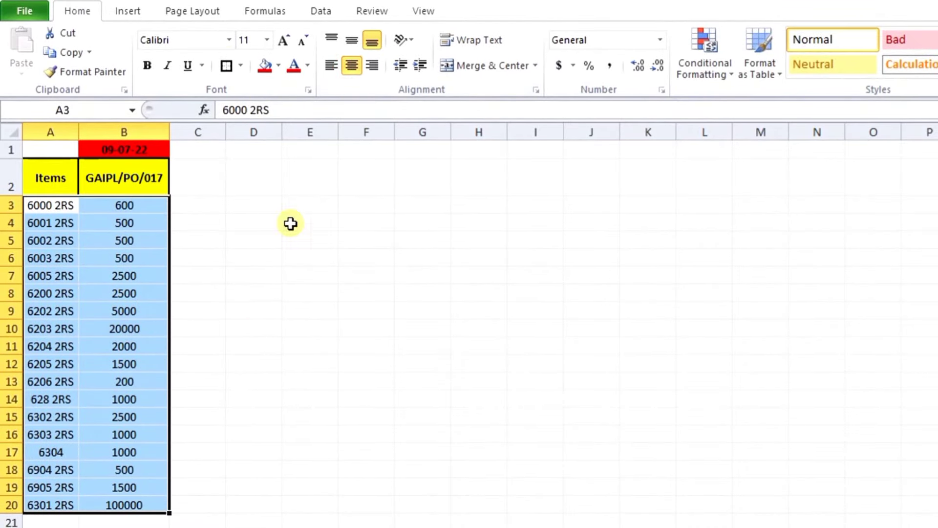
pyautogui.click(241, 66)
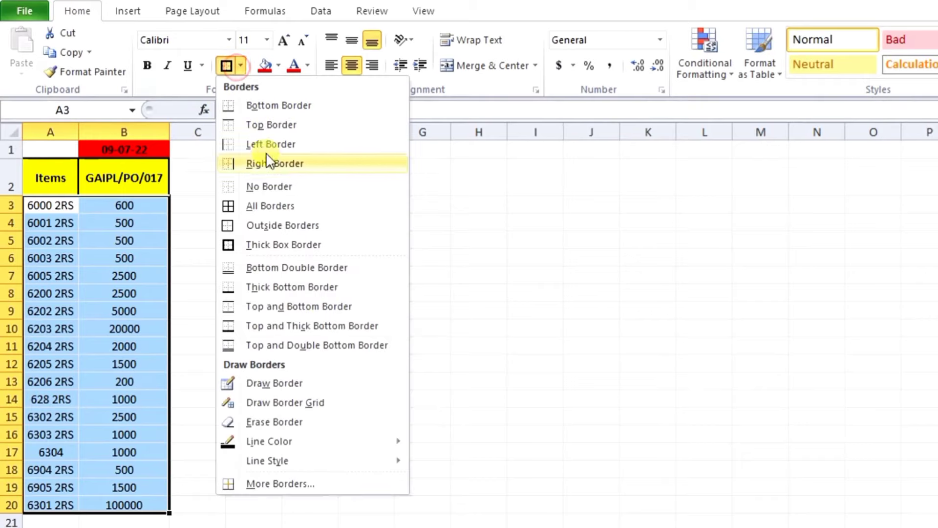
pyautogui.click(254, 205)
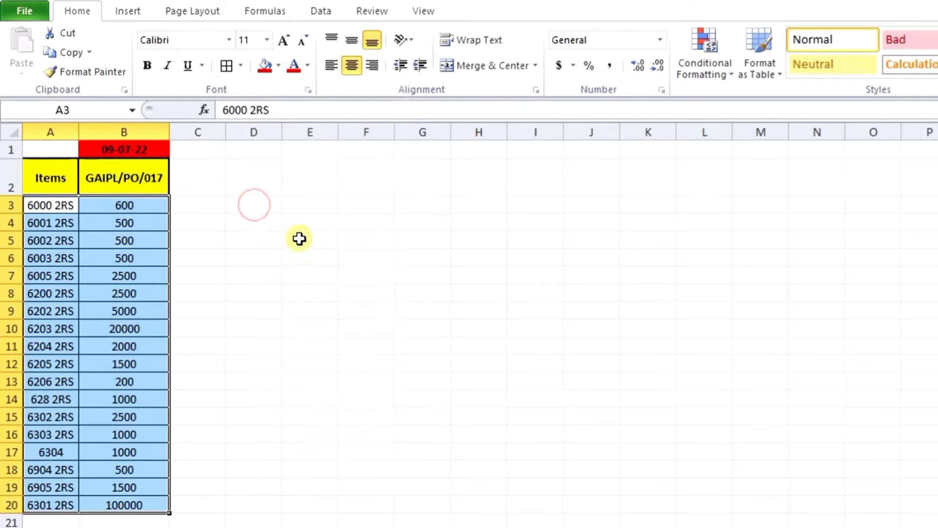
pyautogui.click(125, 205)
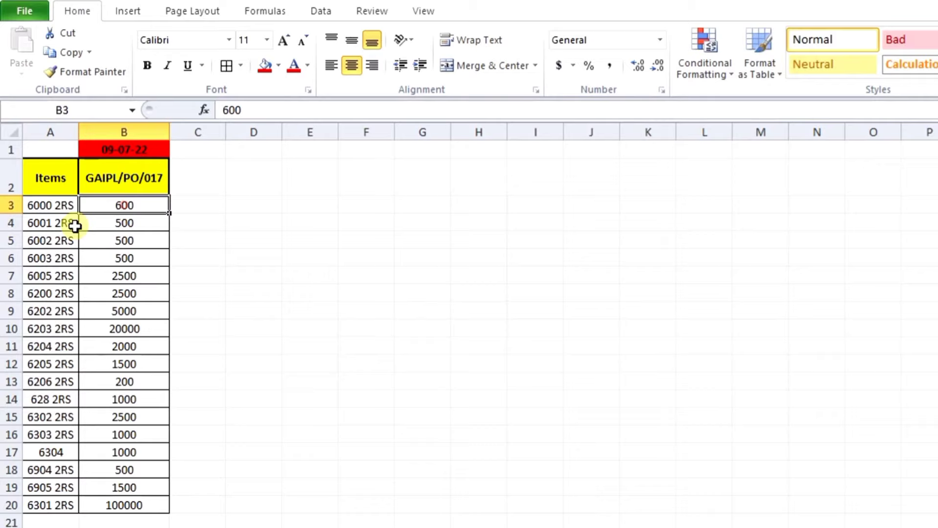
pyautogui.click(50, 205)
pyautogui.click(138, 223)
pyautogui.click(56, 222)
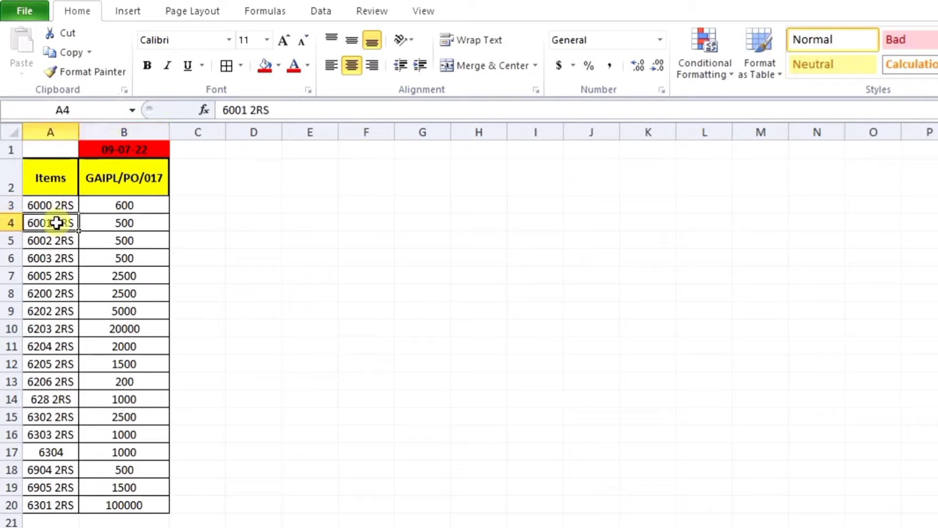
pyautogui.moveTo(78, 130); pyautogui.dragTo(98, 129)
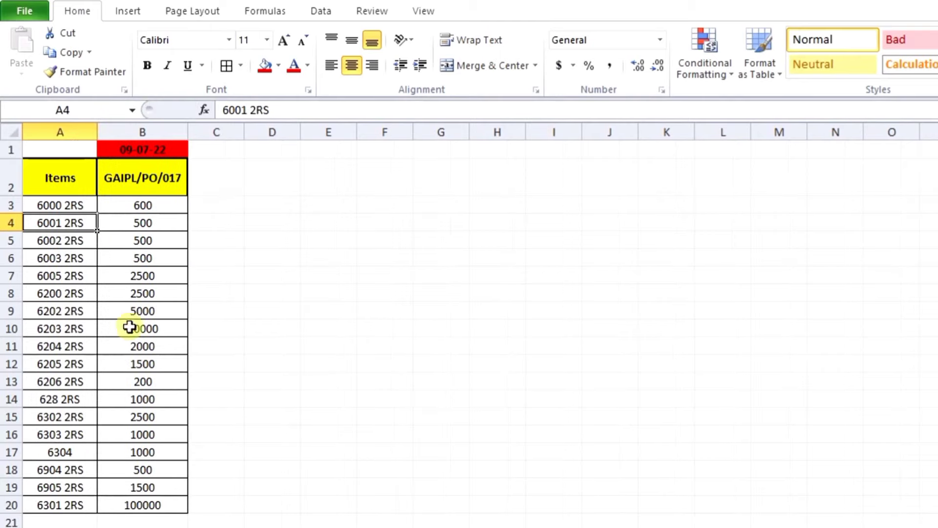
pyautogui.click(332, 403)
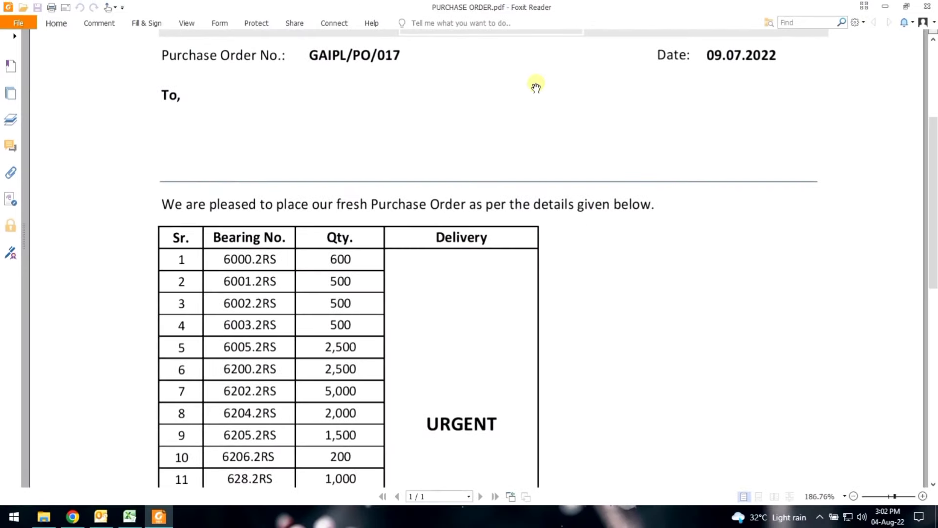
# Close the purchase order in Foxit Reader and bring up the EXCEL-28 folder
pyautogui.click(926, 6)
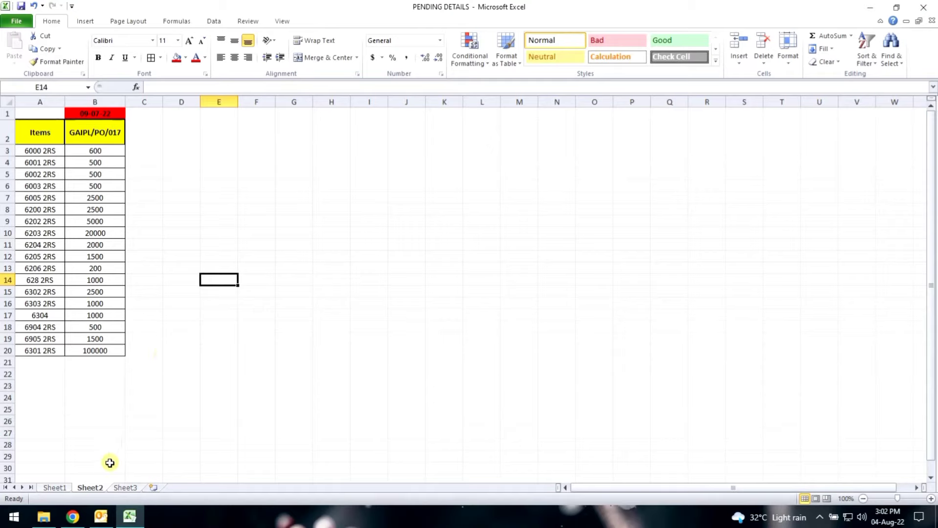
pyautogui.moveTo(43, 517)
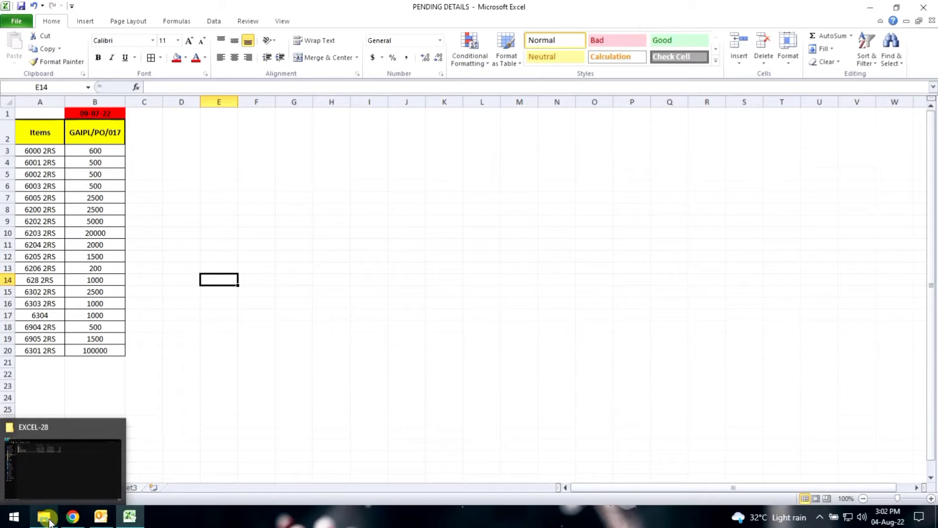
pyautogui.click(49, 521)
# Open BILL 1.pdf and review its five bearings, e.g. 6301 at 10,000 PC., before returning to Excel
pyautogui.doubleClick(141, 114)
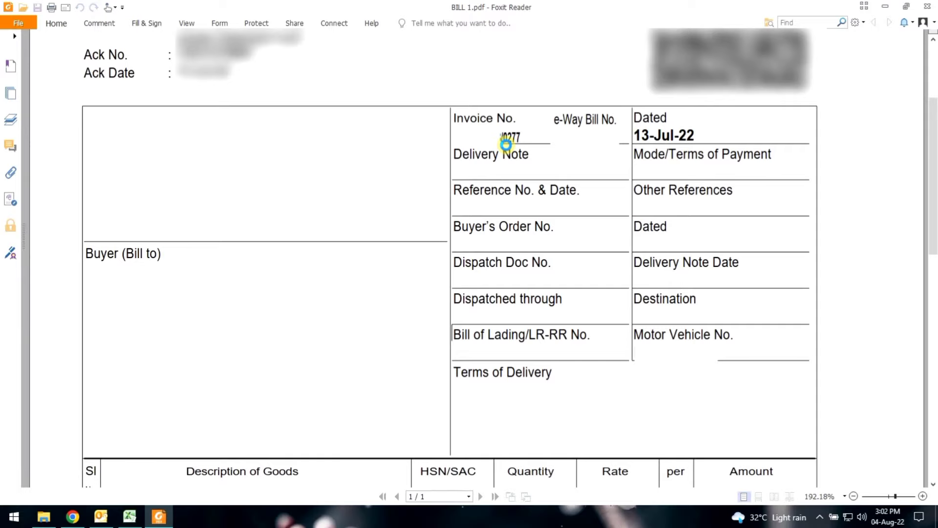
pyautogui.moveTo(933, 104); pyautogui.dragTo(934, 229)
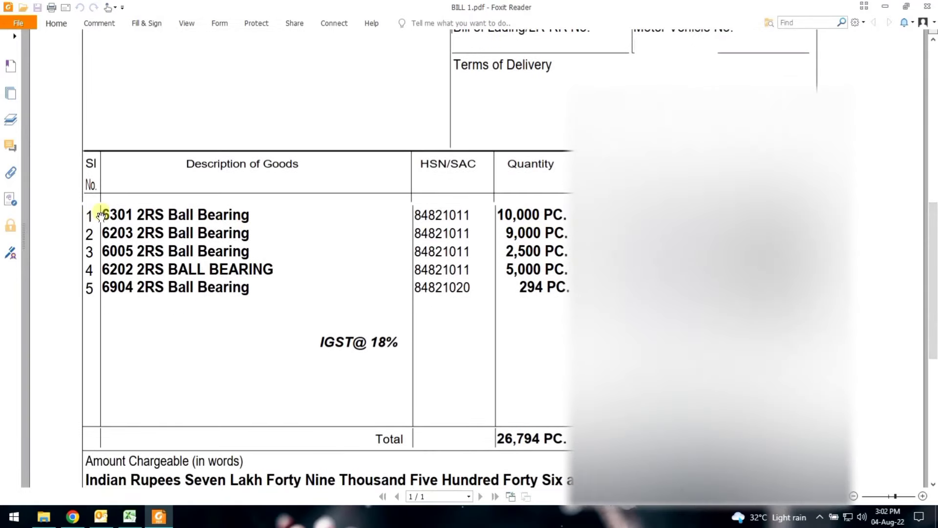
pyautogui.moveTo(104, 210); pyautogui.dragTo(261, 288)
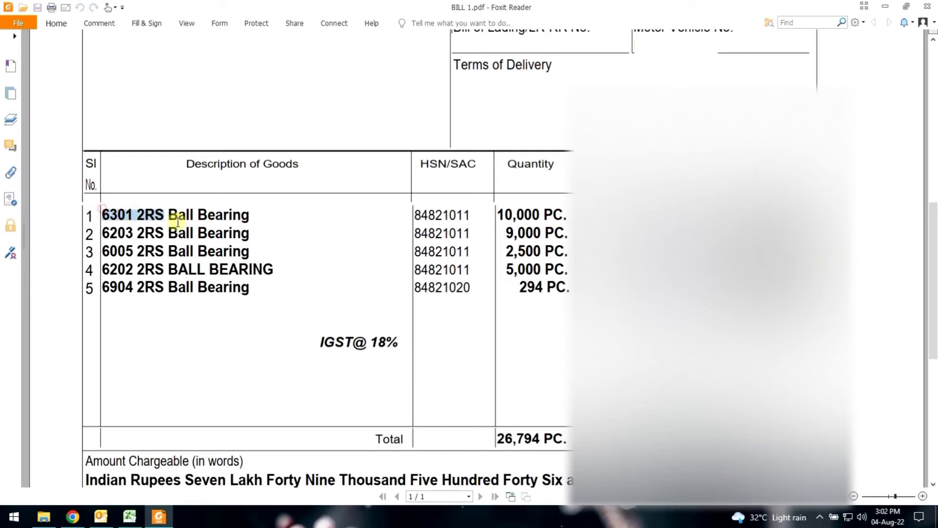
pyautogui.click(195, 227)
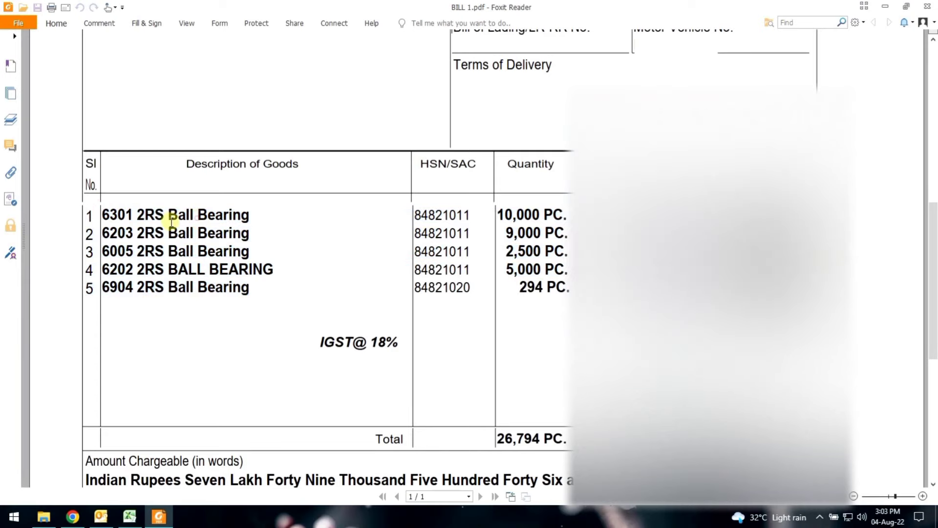
pyautogui.moveTo(102, 215); pyautogui.dragTo(142, 220)
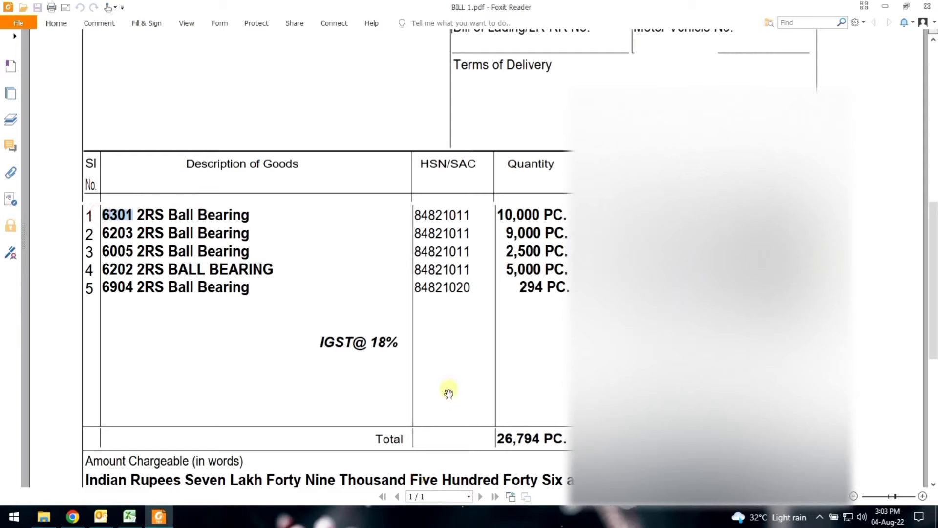
pyautogui.moveTo(499, 214); pyautogui.dragTo(565, 215)
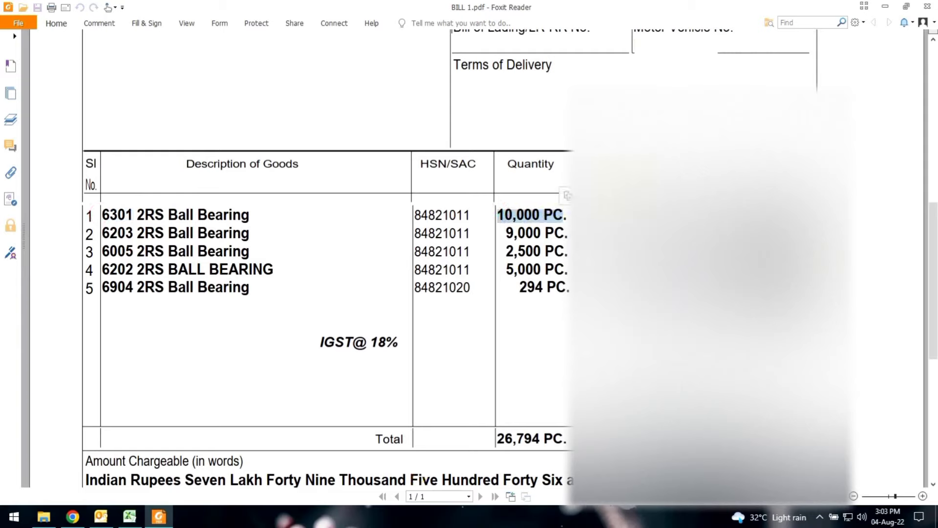
pyautogui.moveTo(933, 233); pyautogui.dragTo(934, 258)
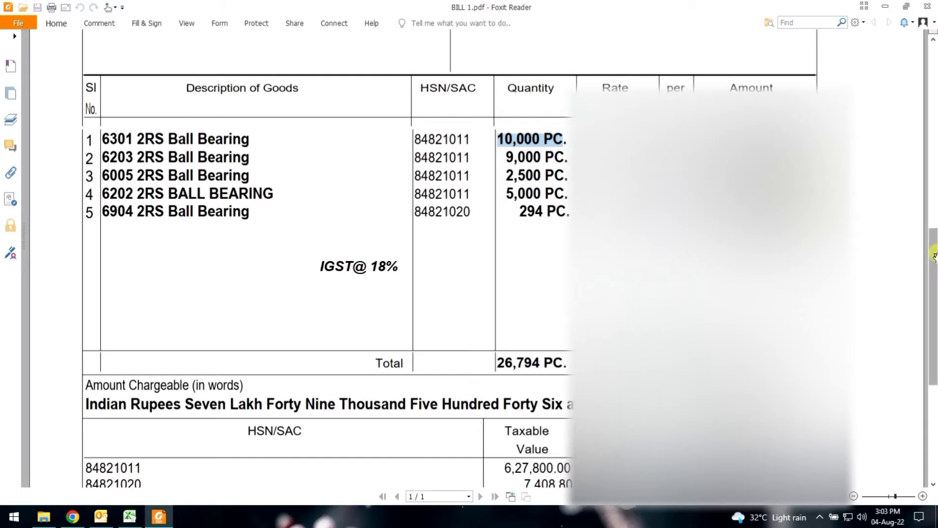
pyautogui.moveTo(933, 274); pyautogui.dragTo(933, 121)
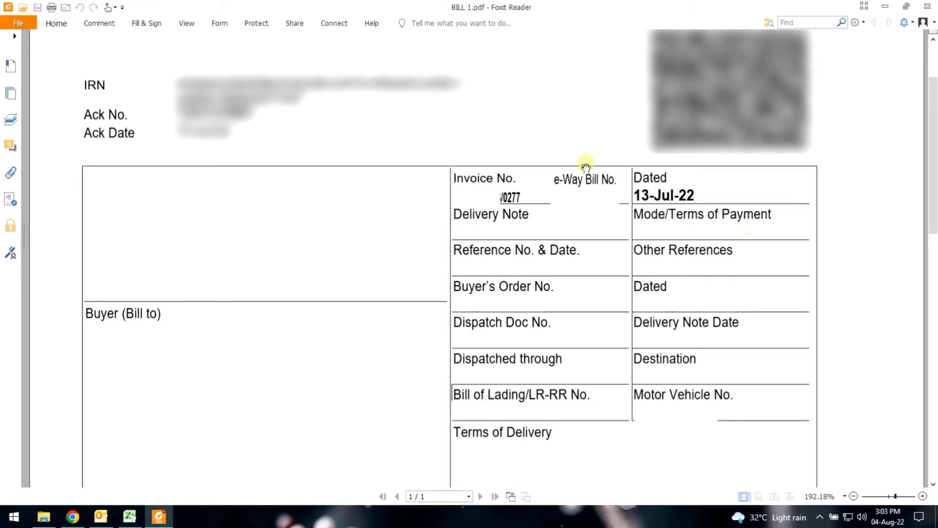
pyautogui.moveTo(933, 119); pyautogui.dragTo(934, 271)
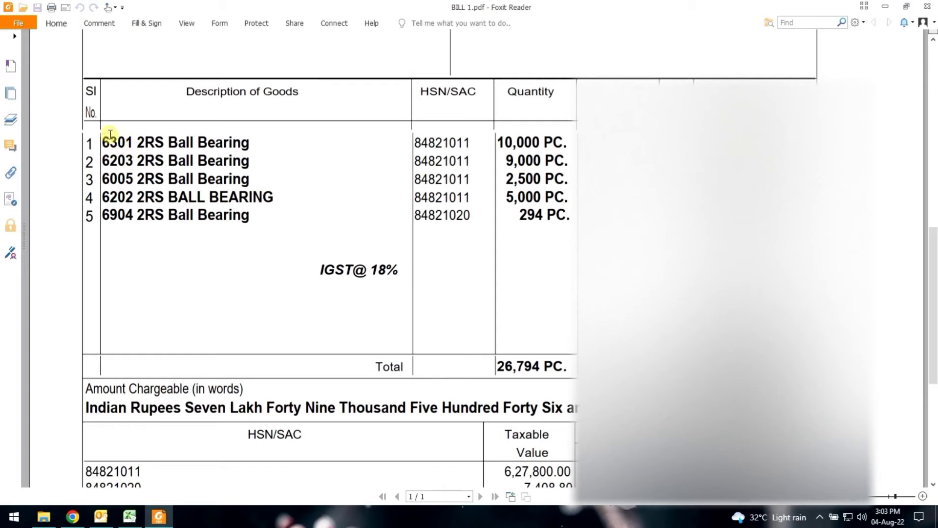
pyautogui.moveTo(103, 143); pyautogui.dragTo(165, 142)
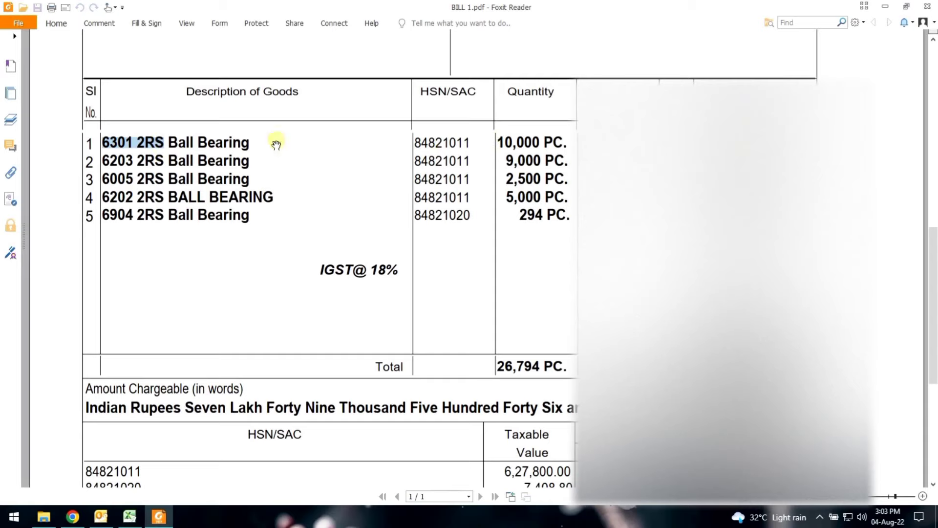
pyautogui.click(133, 518)
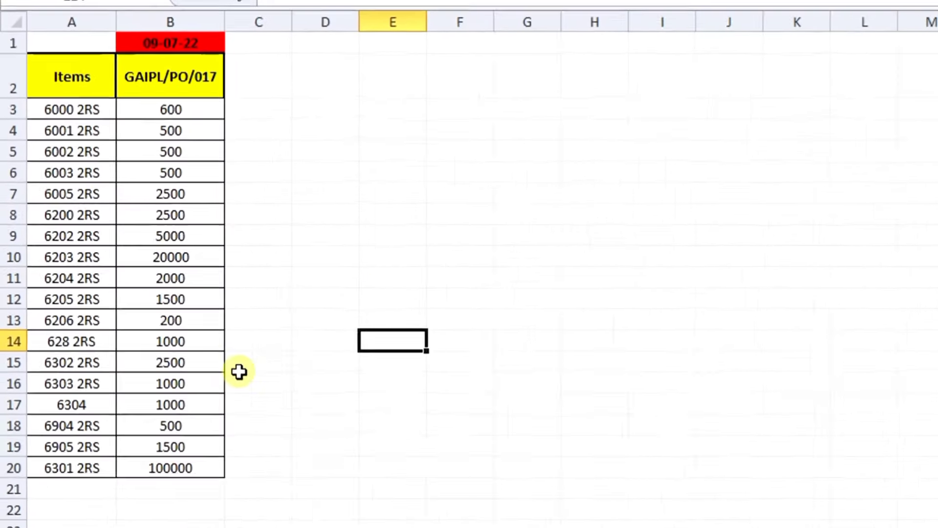
# Type the heading 'Dispatch' into cell C1 beside the 09-07-22 date
pyautogui.click(86, 497)
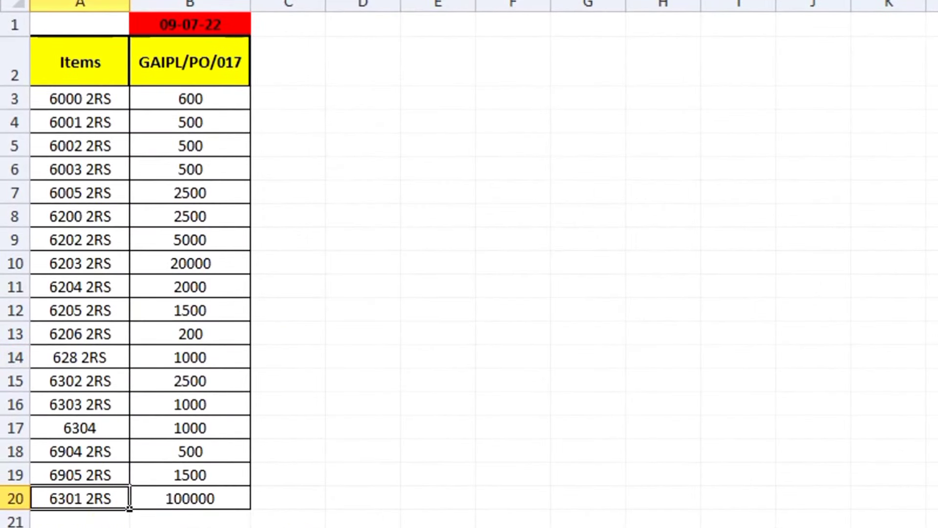
pyautogui.click(295, 501)
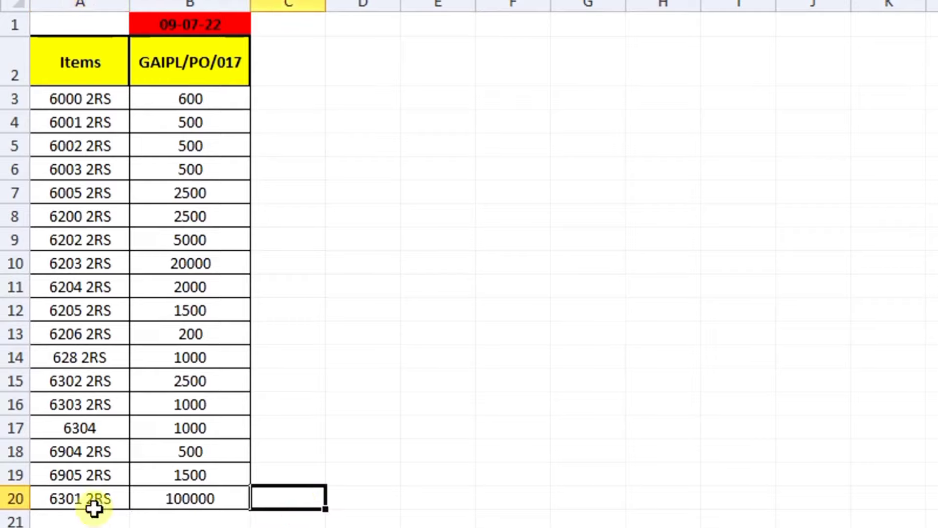
pyautogui.click(79, 501)
pyautogui.click(281, 495)
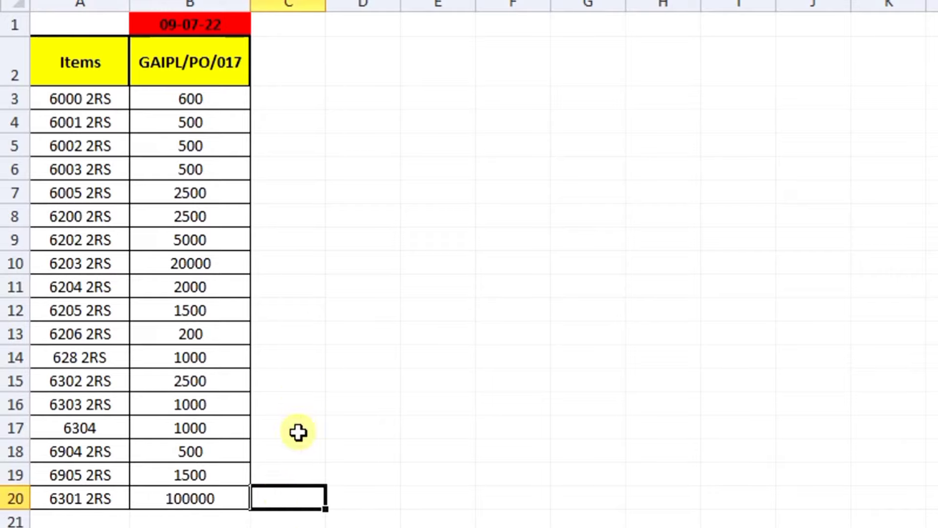
pyautogui.click(288, 24)
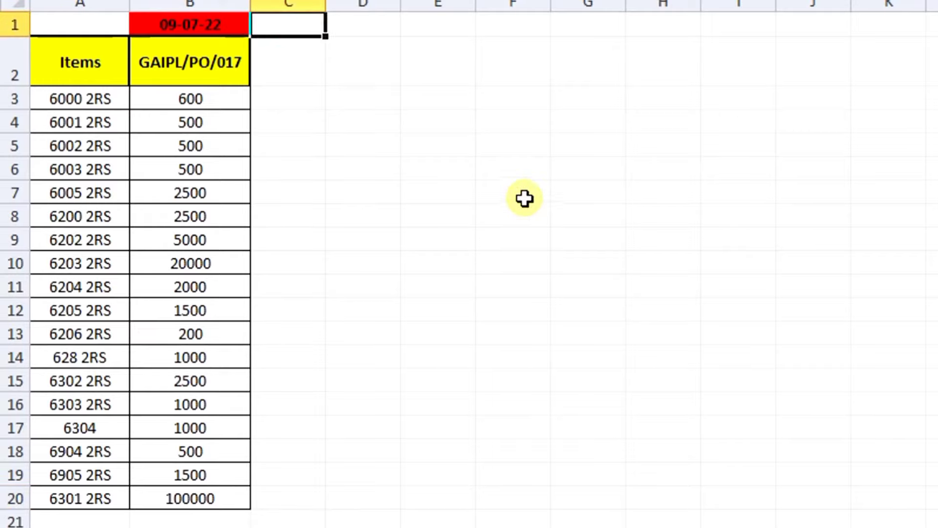
pyautogui.write('Dis')
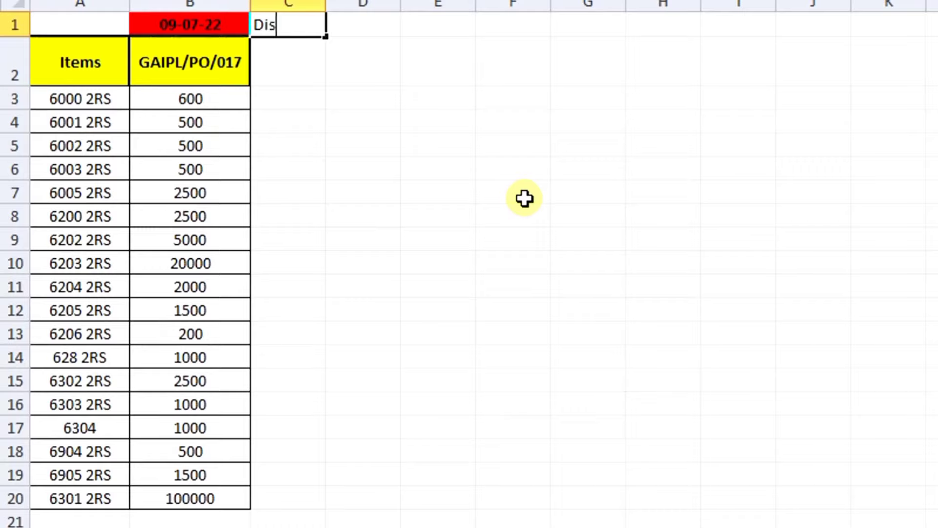
pyautogui.write('patch')
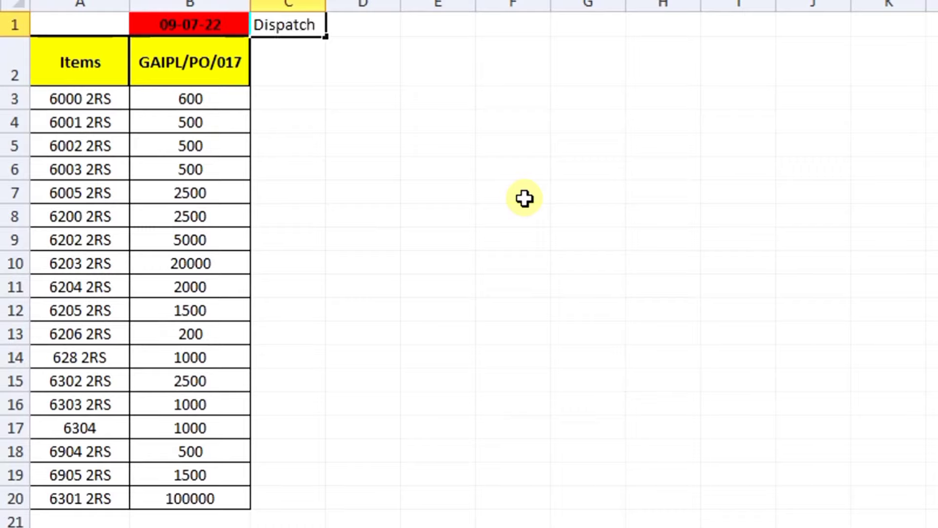
pyautogui.press('Return')
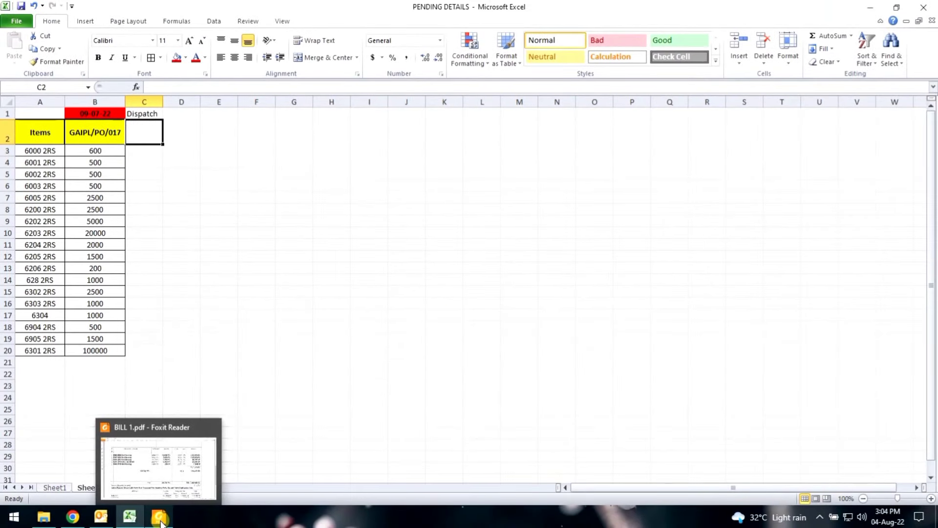
# Check the bill date, then enter 13-07-22 in cell C2 under Dispatch
pyautogui.click(161, 521)
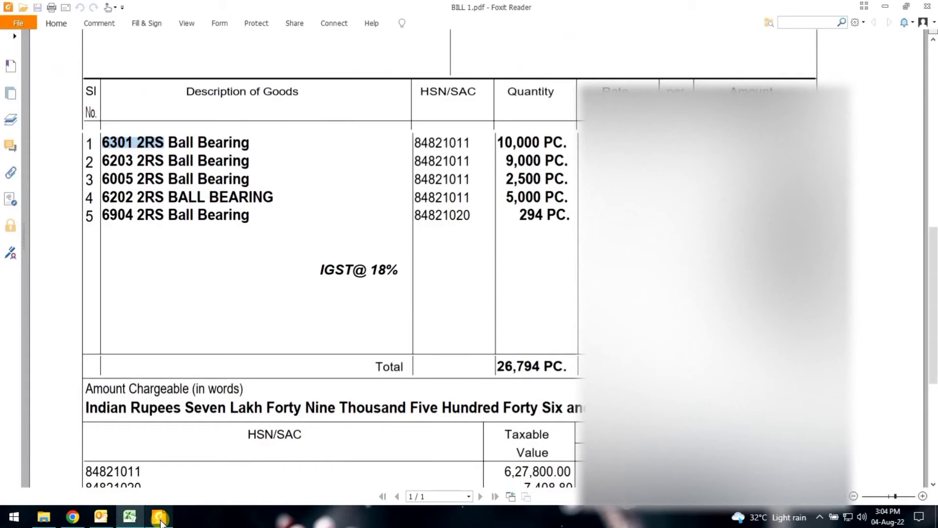
pyautogui.moveTo(934, 284)
pyautogui.mouseDown()
pyautogui.moveTo(935, 208)
pyautogui.moveTo(935, 229)
pyautogui.mouseUp()
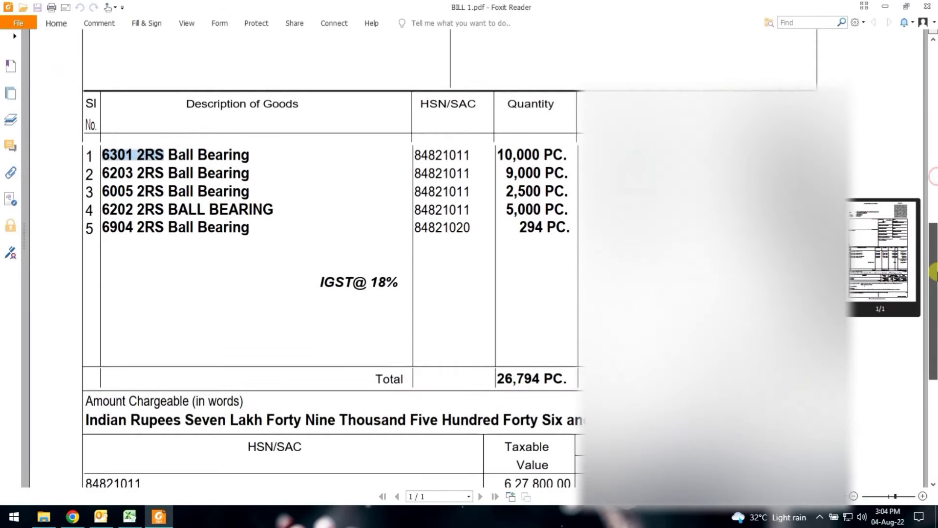
pyautogui.click(129, 517)
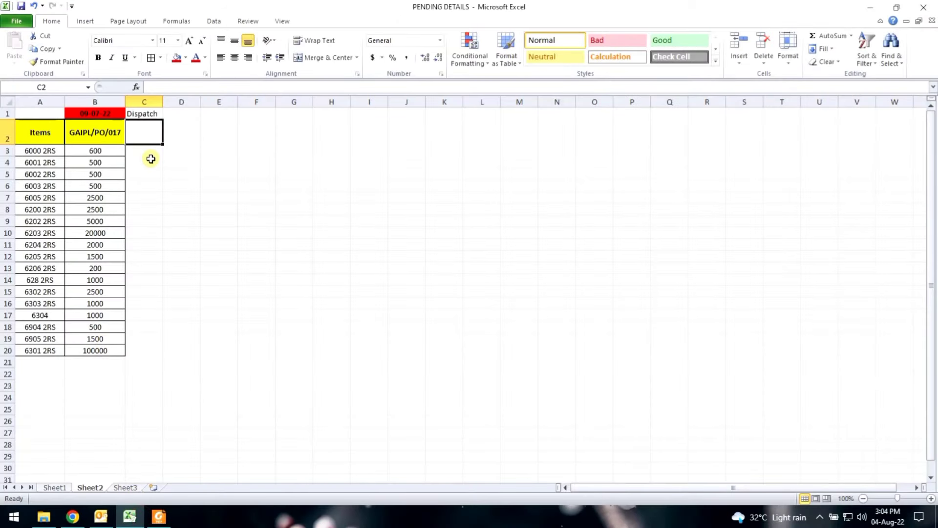
pyautogui.write('13-07')
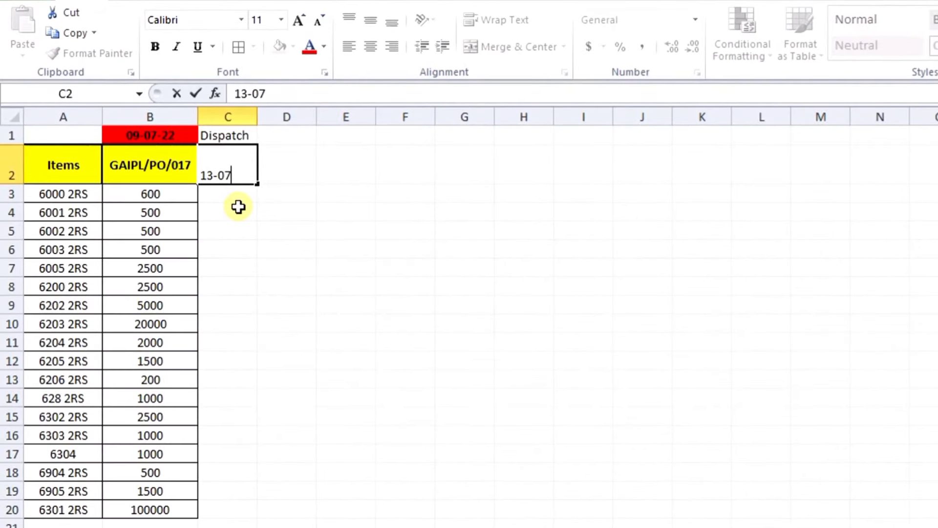
pyautogui.write('-22')
pyautogui.press('Return')
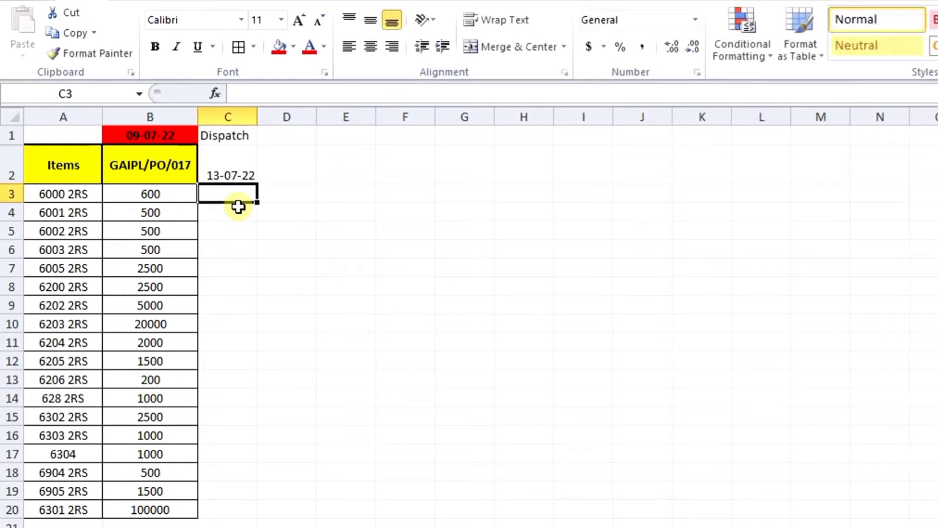
pyautogui.press('Up')
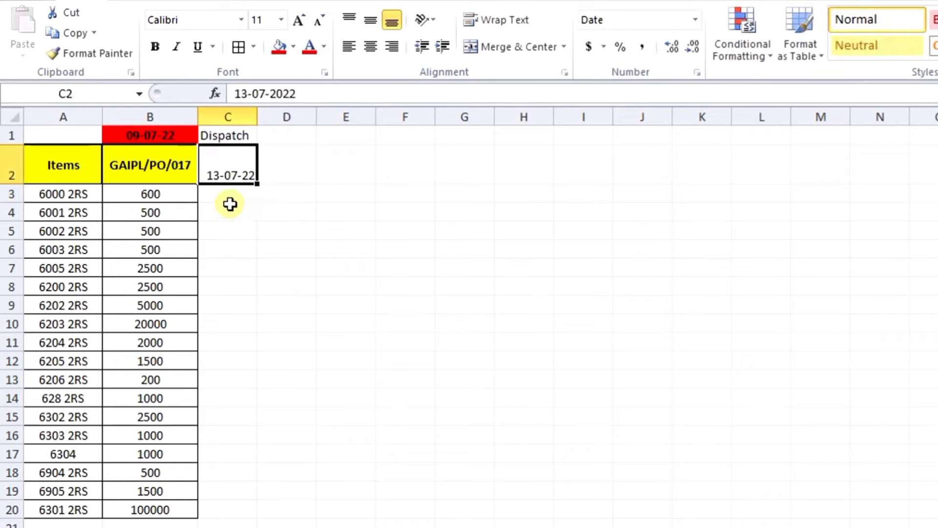
# Copy B2's yellow bold header format onto C2 with Format Painter
pyautogui.click(177, 157)
pyautogui.click(63, 53)
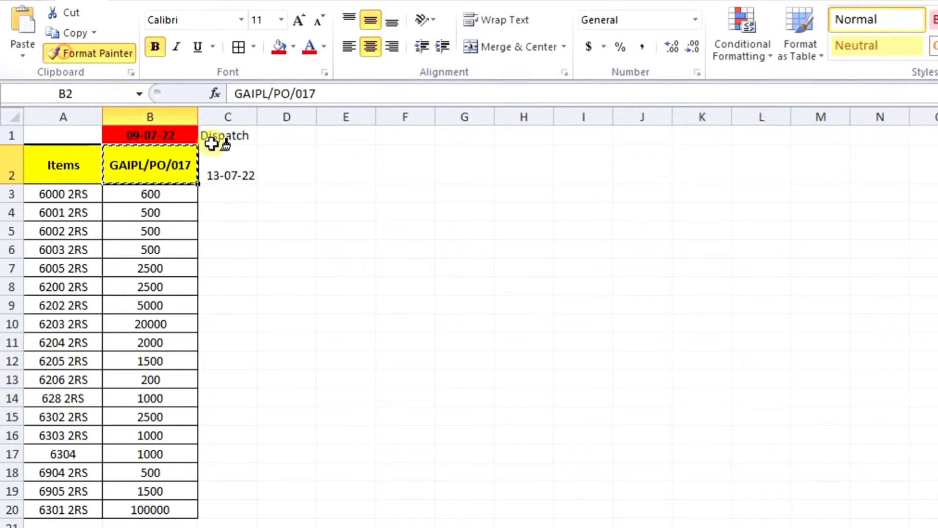
pyautogui.click(219, 169)
# Widen column C and make the Dispatch heading in C1 bold, centred and green-filled
pyautogui.click(237, 135)
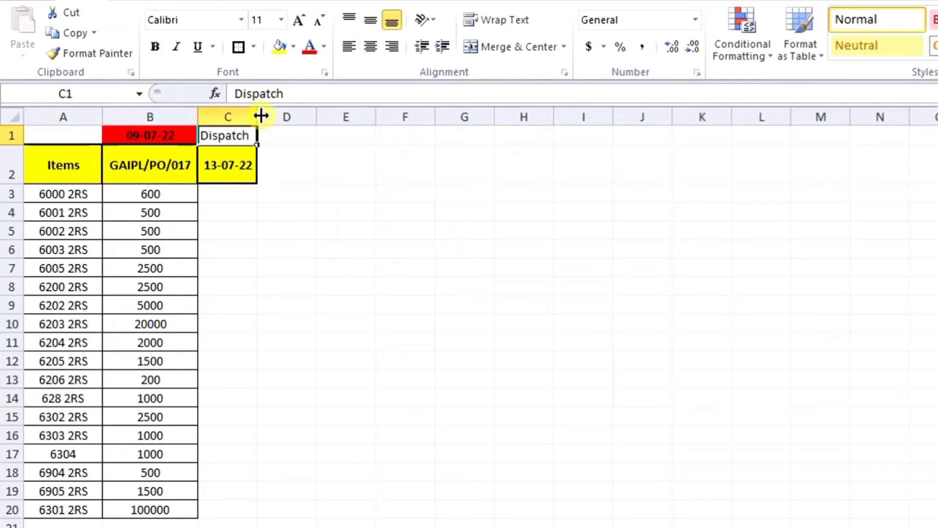
pyautogui.moveTo(257, 117); pyautogui.dragTo(296, 118)
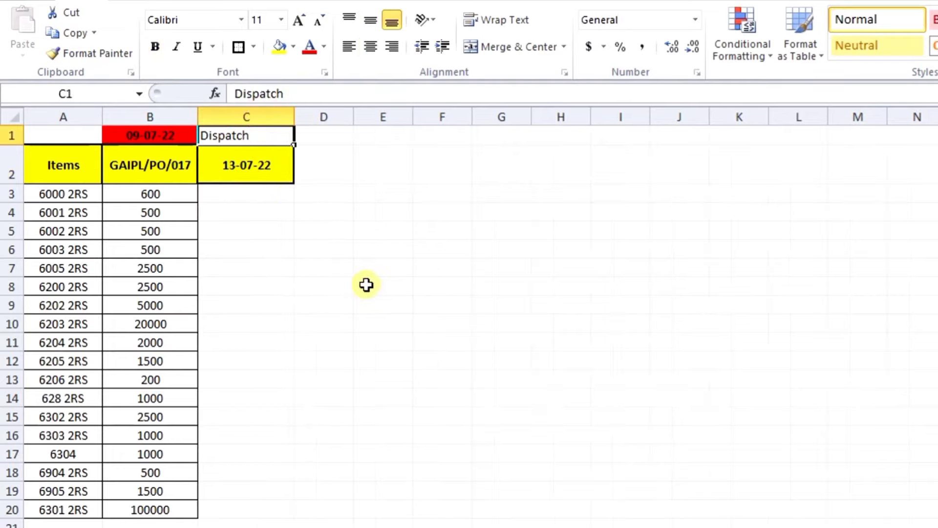
pyautogui.click(155, 47)
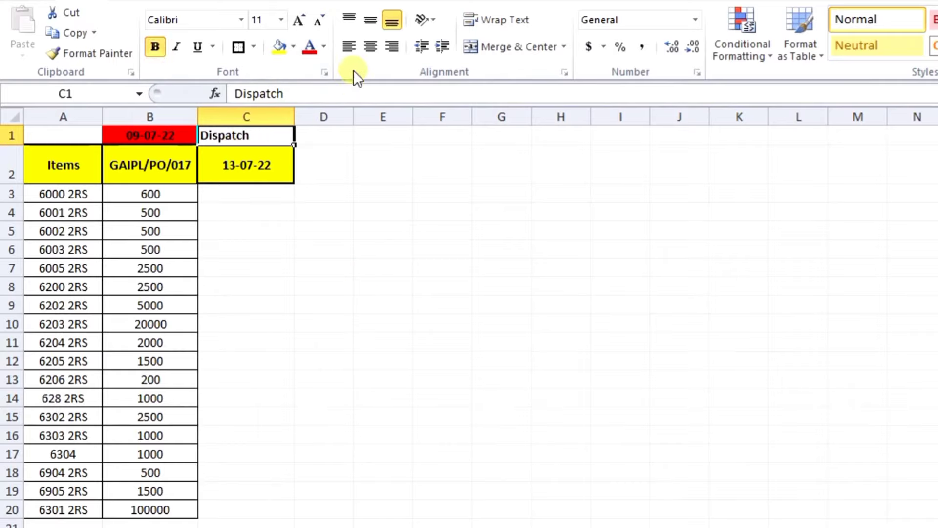
pyautogui.click(369, 48)
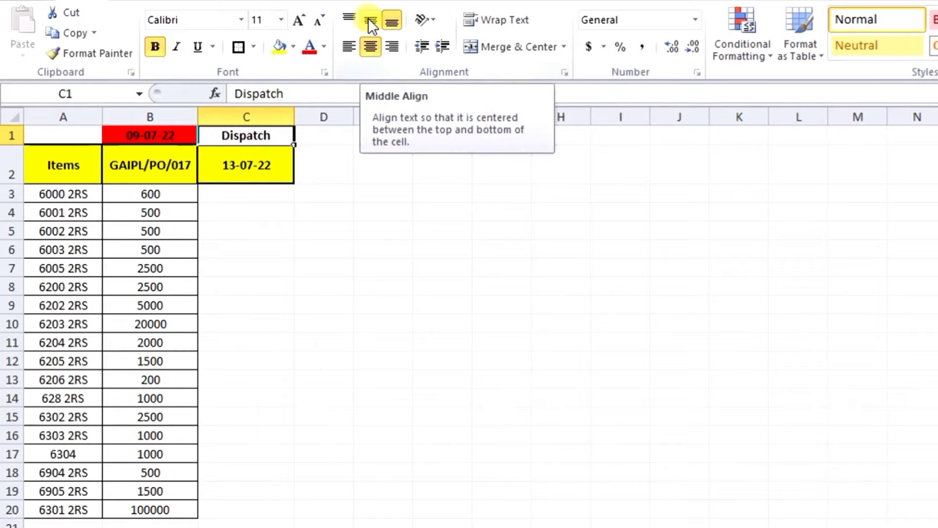
pyautogui.click(294, 47)
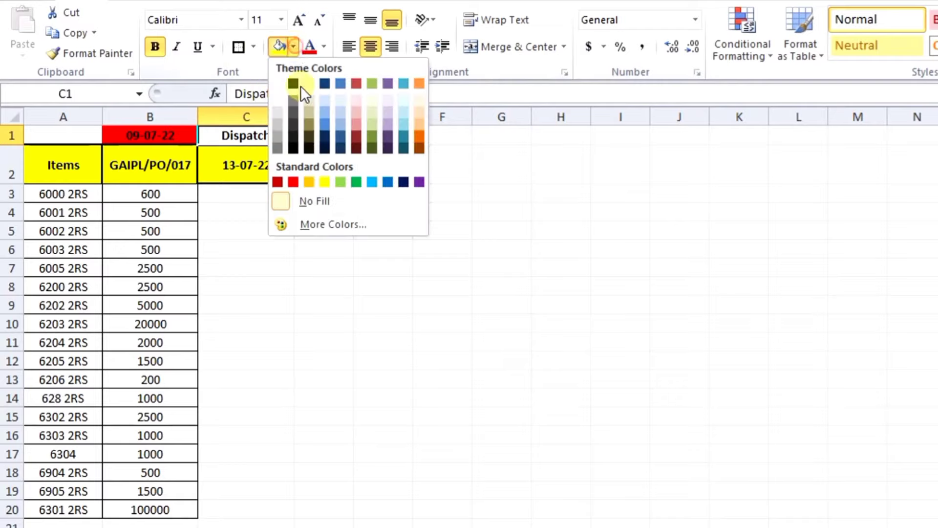
pyautogui.click(338, 180)
pyautogui.click(152, 135)
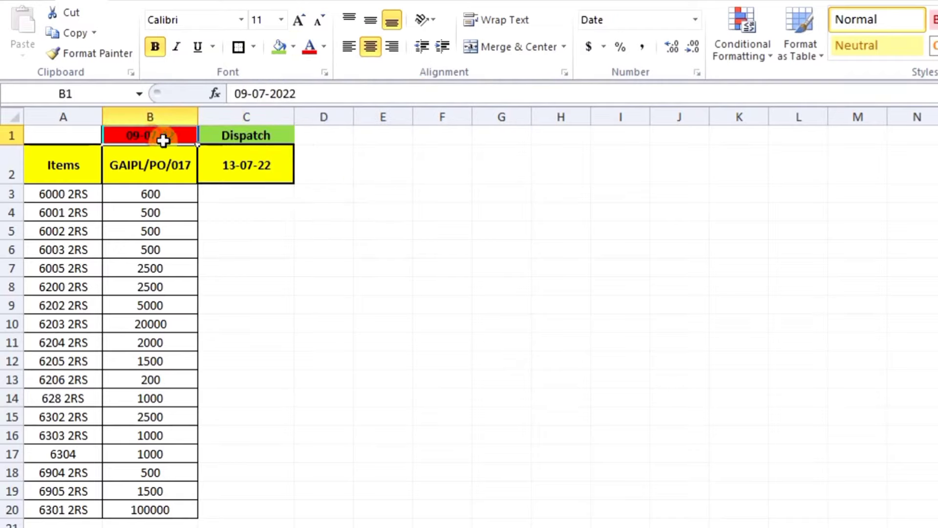
# Enter 10000 as the 6301 2RS dispatch quantity in C20
pyautogui.click(257, 132)
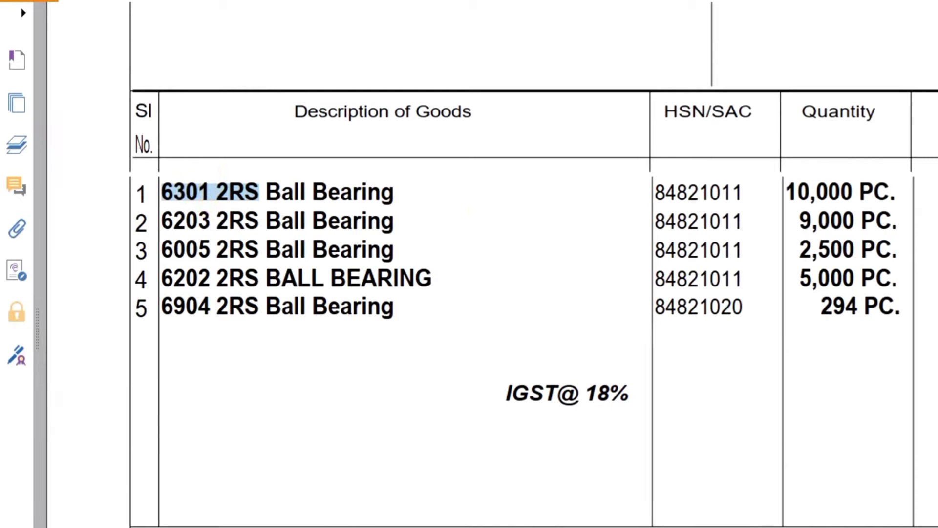
pyautogui.click(246, 507)
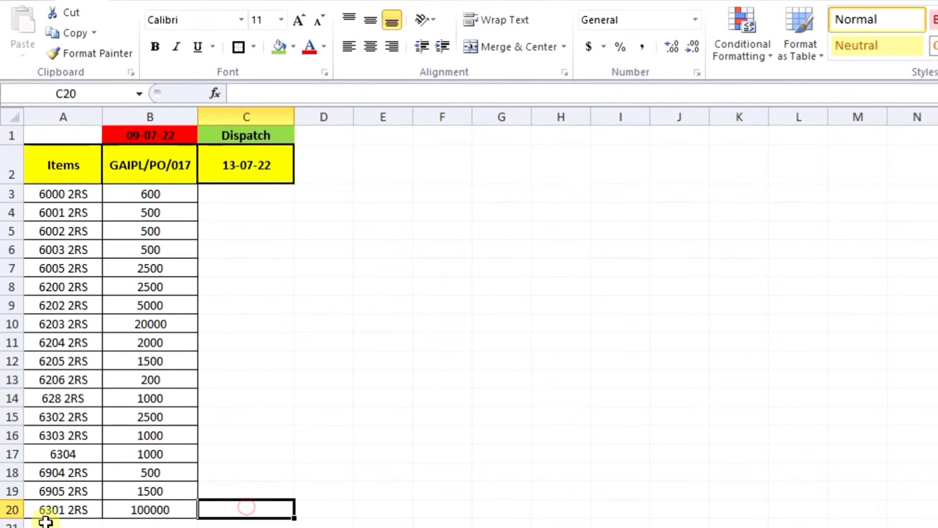
pyautogui.click(75, 514)
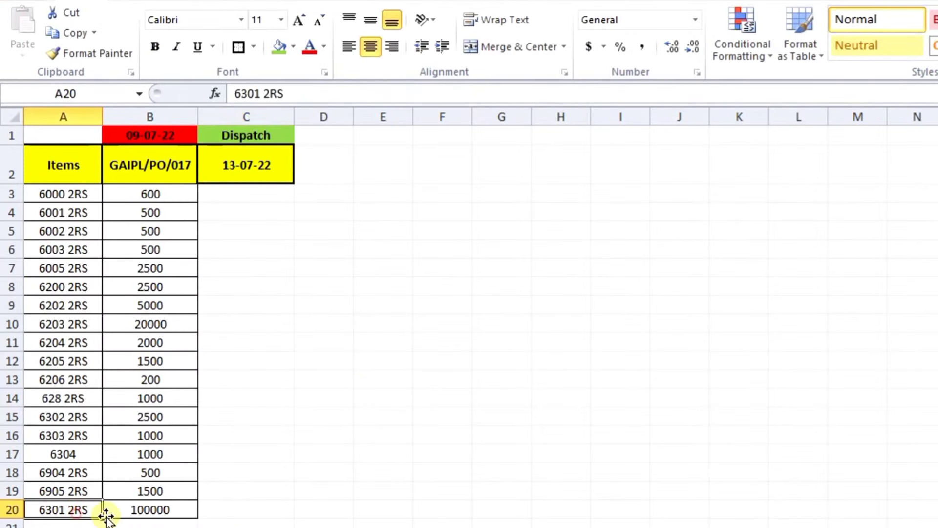
pyautogui.click(247, 513)
pyautogui.write('10')
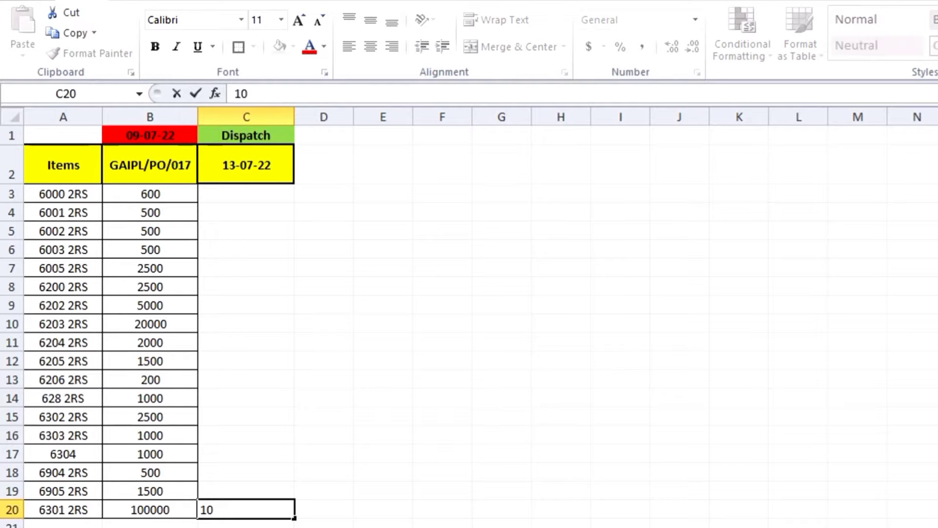
pyautogui.write('000')
pyautogui.press('Return')
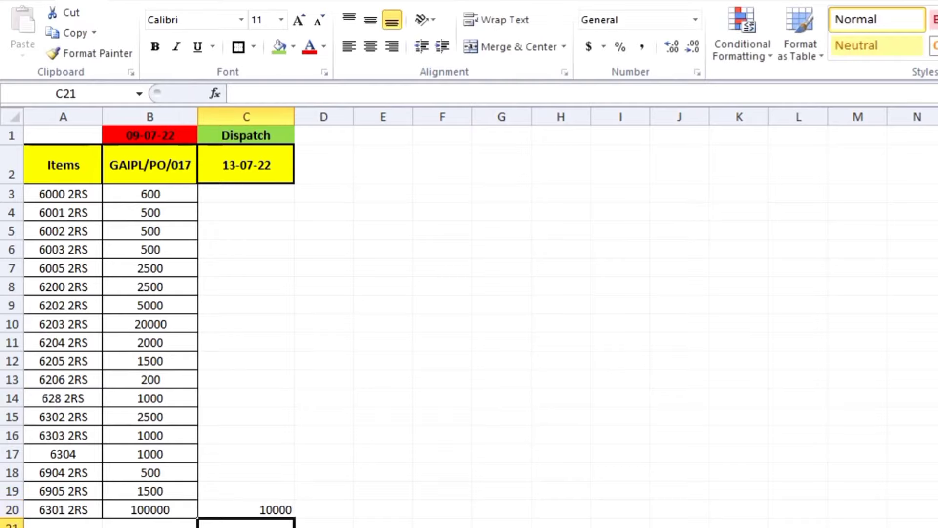
# Find 6203 2RS on the BILL 1 invoice and enter 9000 for it in C10
pyautogui.hotkey('alt', 'Tab')
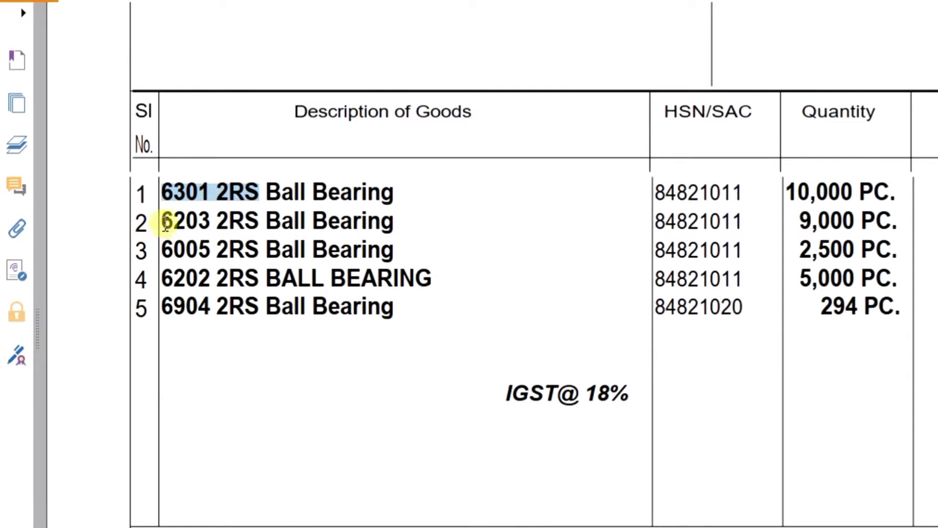
pyautogui.click(163, 215)
pyautogui.moveTo(175, 218); pyautogui.dragTo(264, 219)
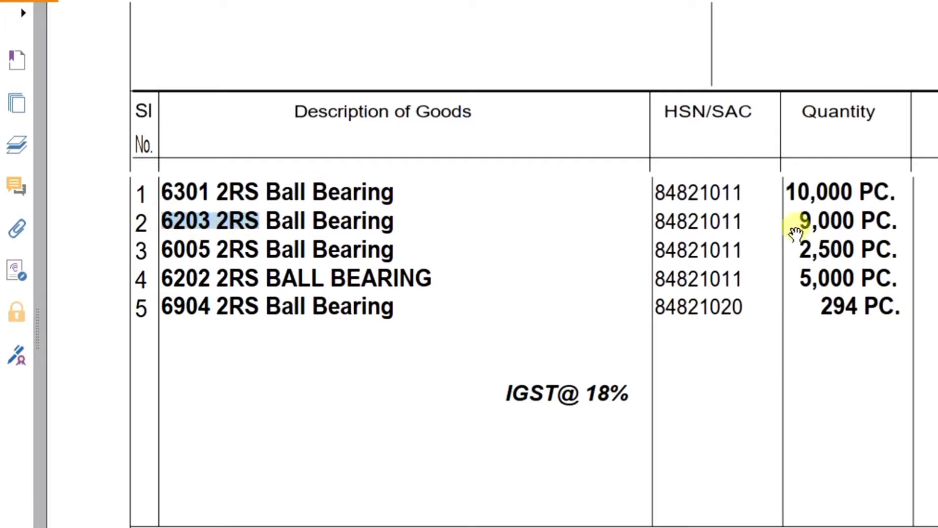
pyautogui.hotkey('alt', 'Tab')
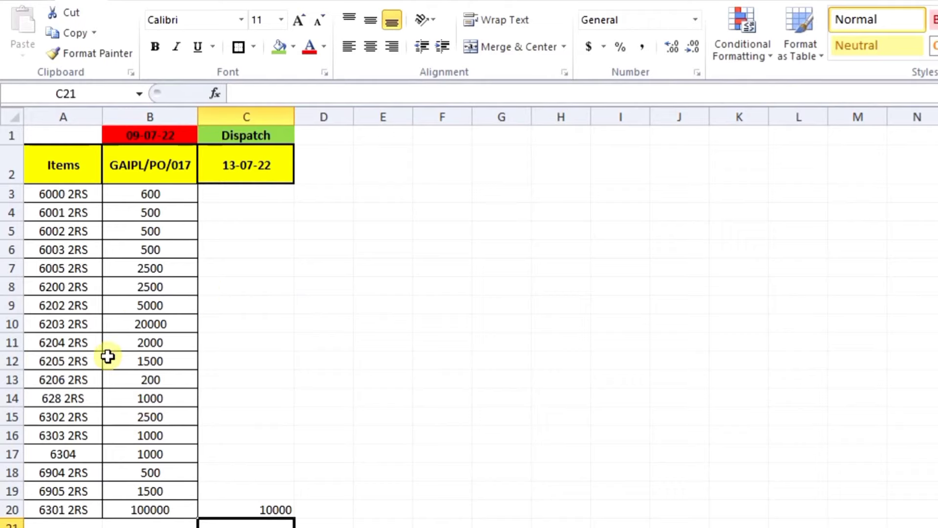
pyautogui.click(63, 327)
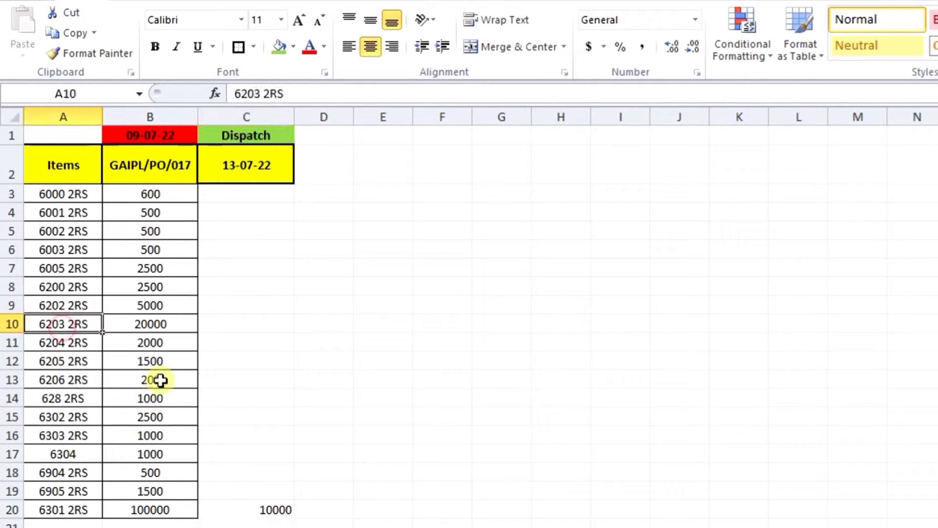
pyautogui.click(234, 323)
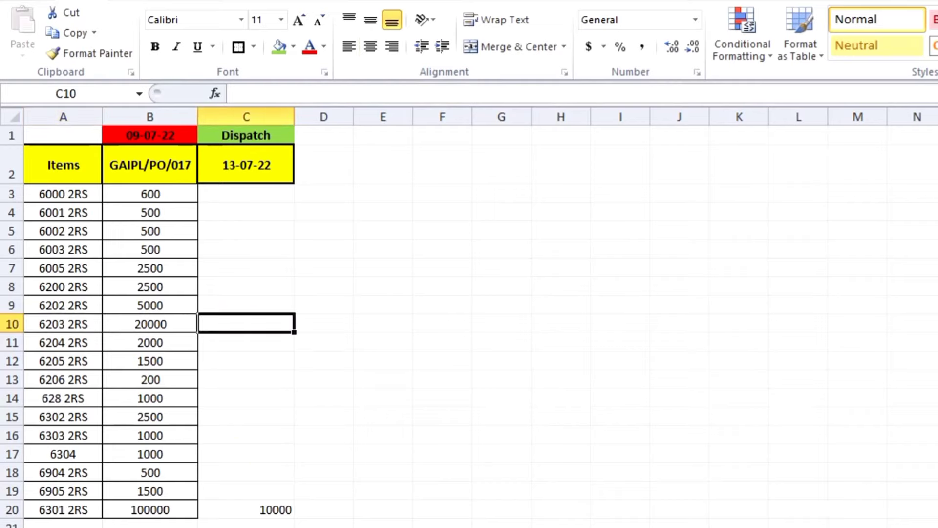
pyautogui.hotkey('alt', 'Tab')
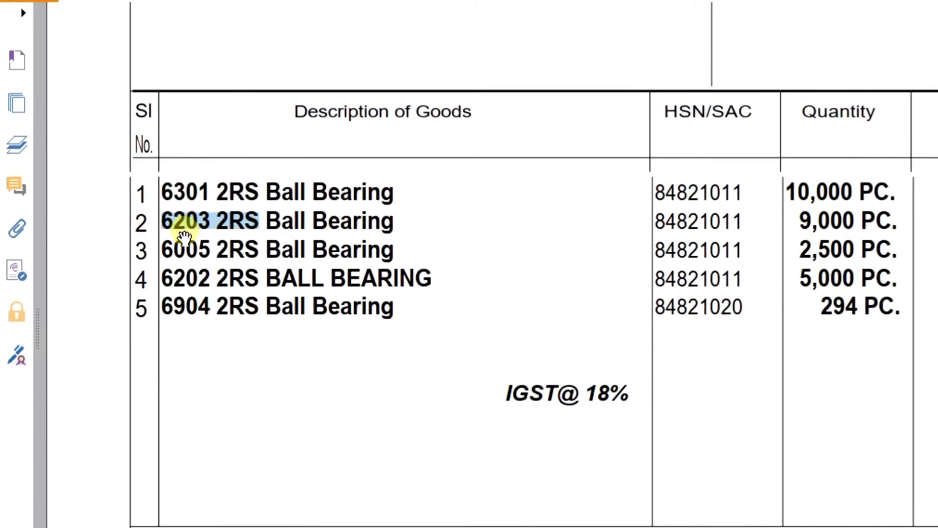
pyautogui.hotkey('alt', 'Tab')
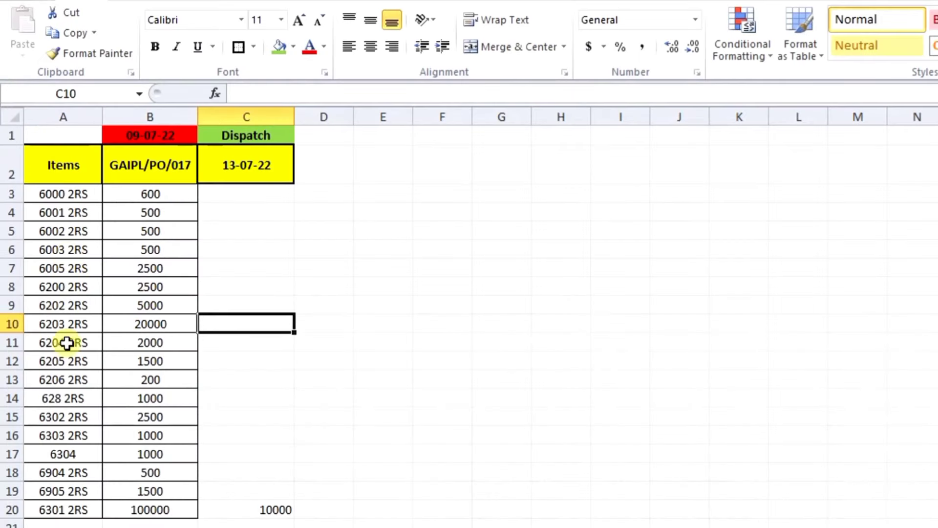
pyautogui.write('9000')
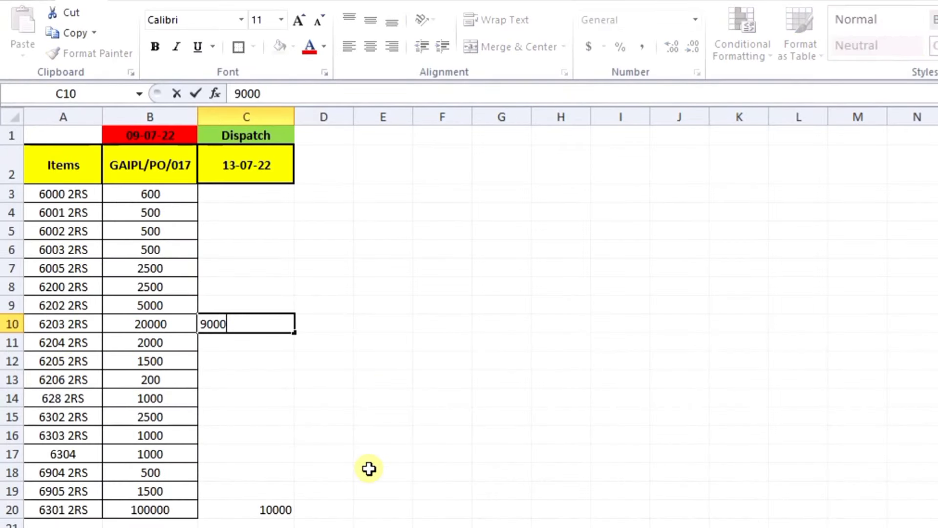
pyautogui.press('Return')
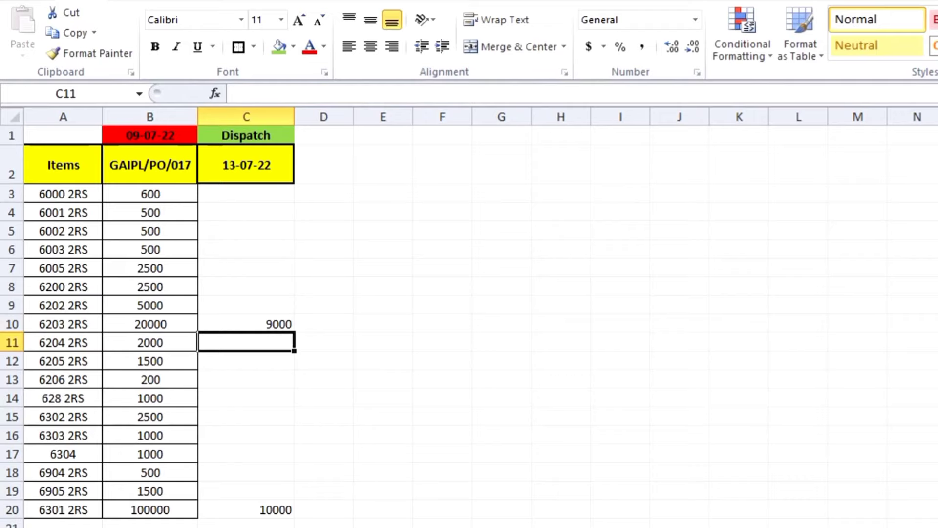
# Go back to BILL 1.pdf and scroll the invoice to read the remaining quantities
pyautogui.hotkey('alt', 'Tab')
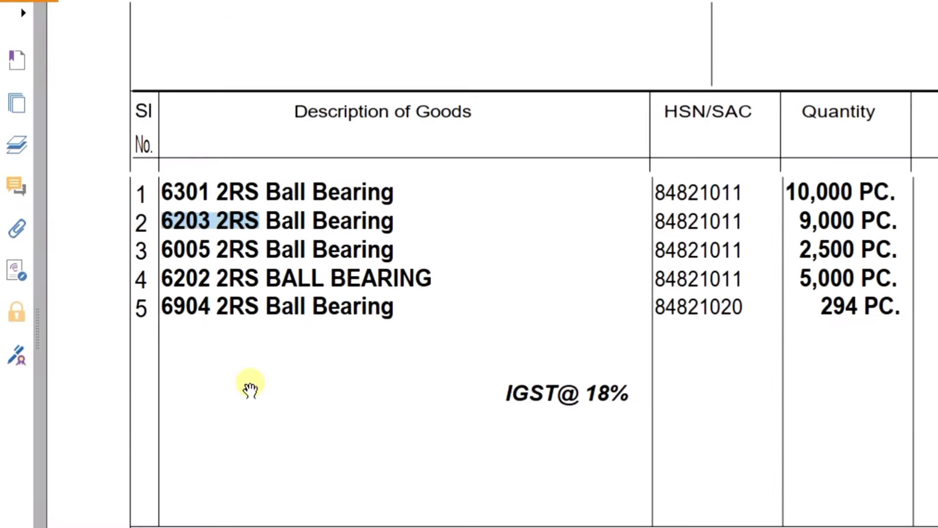
pyautogui.hotkey('alt', 'Tab')
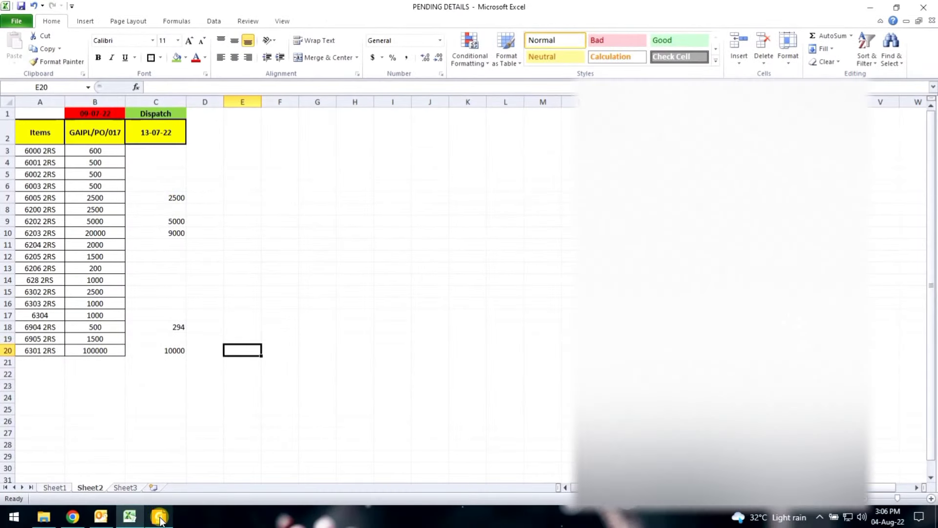
pyautogui.click(160, 519)
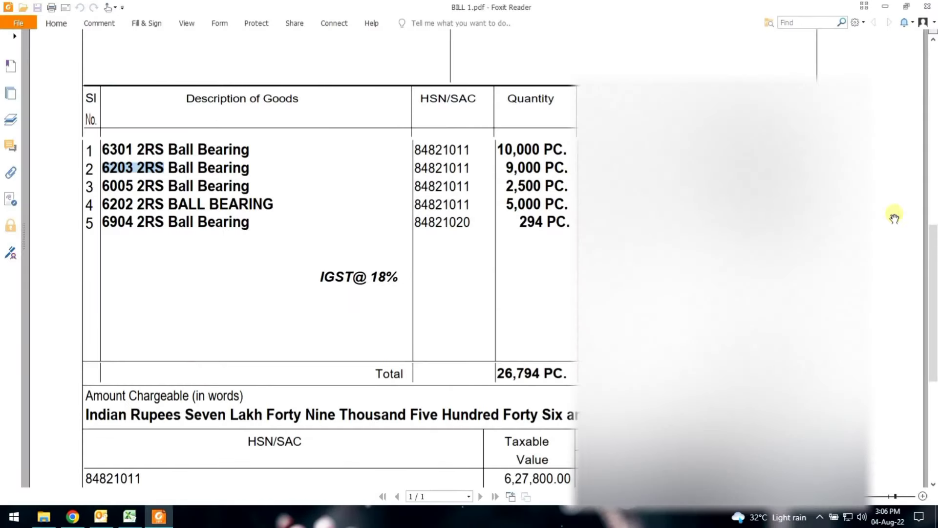
pyautogui.moveTo(935, 289); pyautogui.dragTo(933, 267)
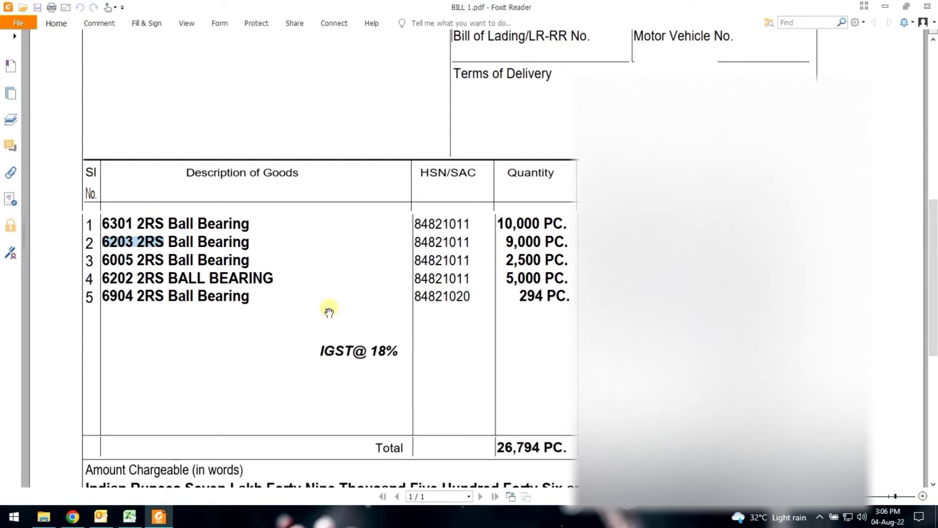
# Paint B3's centred, bordered formatting onto the dispatch cells C3:C20
pyautogui.click(129, 516)
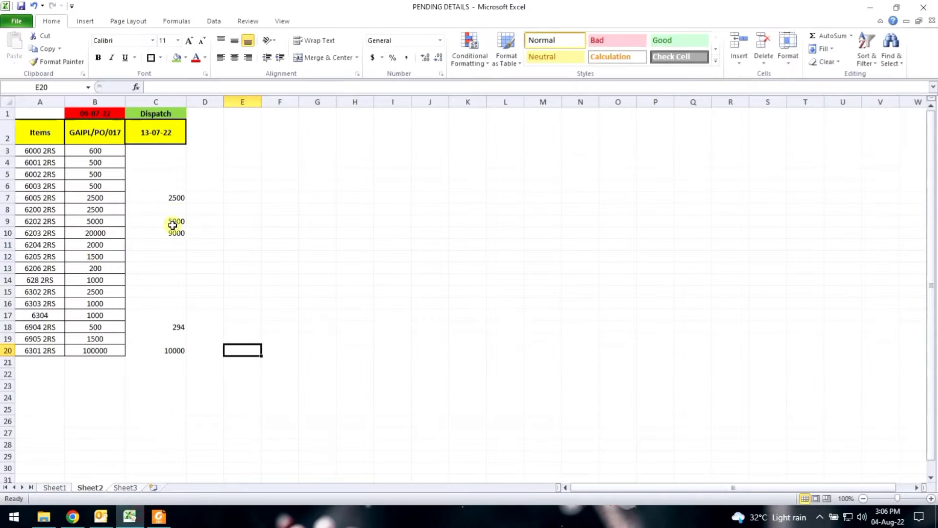
pyautogui.click(115, 150)
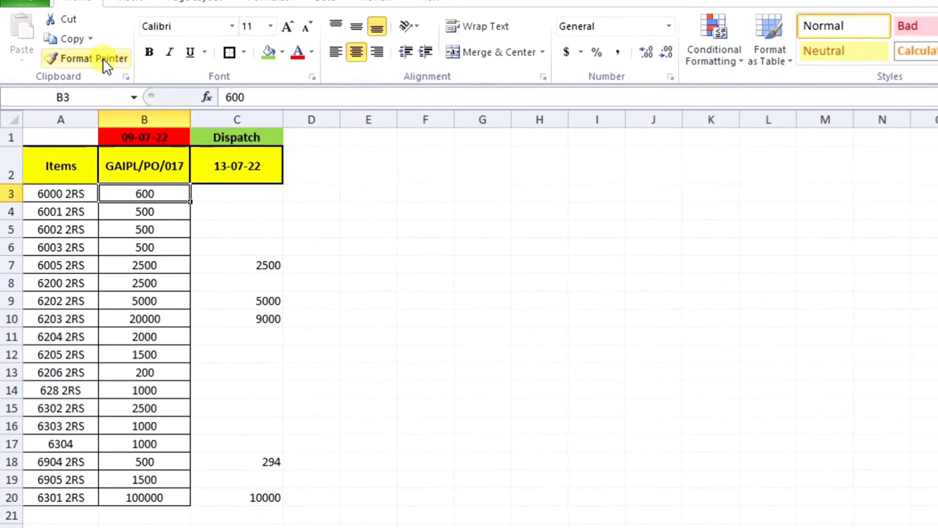
pyautogui.click(103, 57)
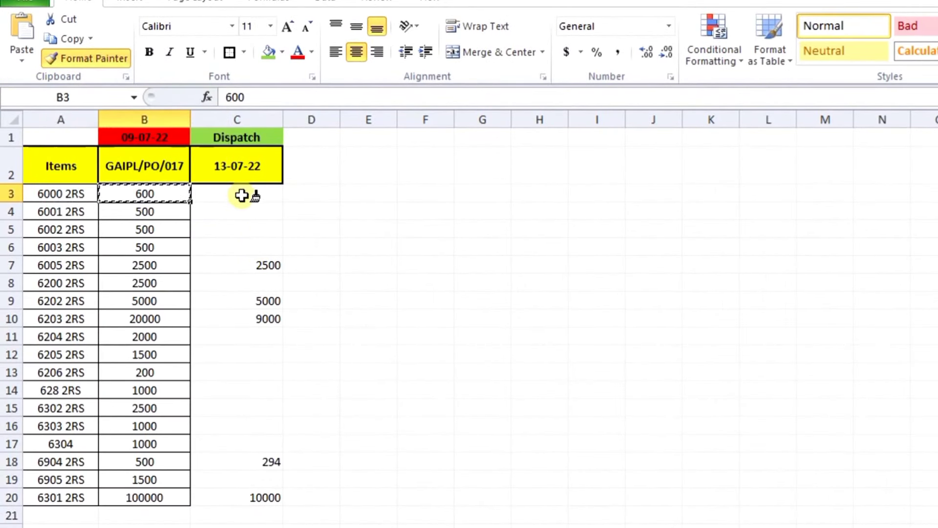
pyautogui.moveTo(242, 195); pyautogui.dragTo(237, 496)
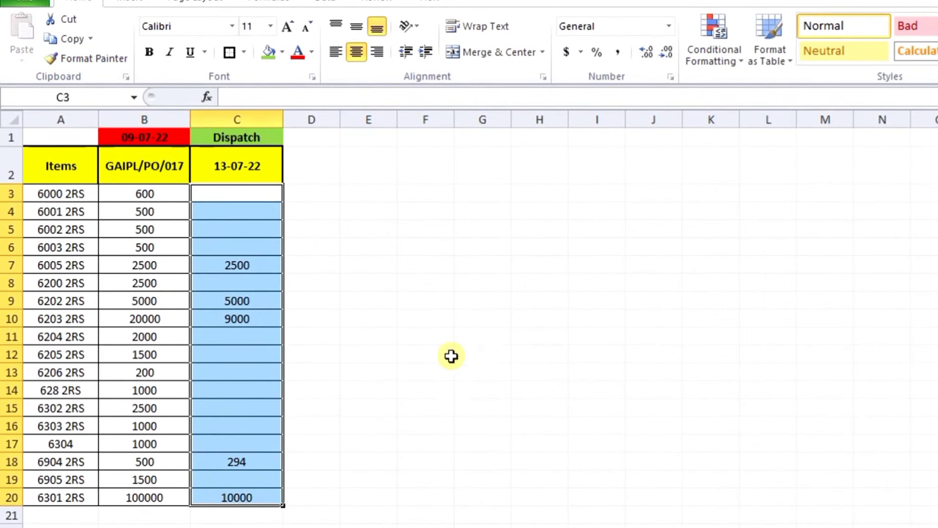
pyautogui.click(373, 374)
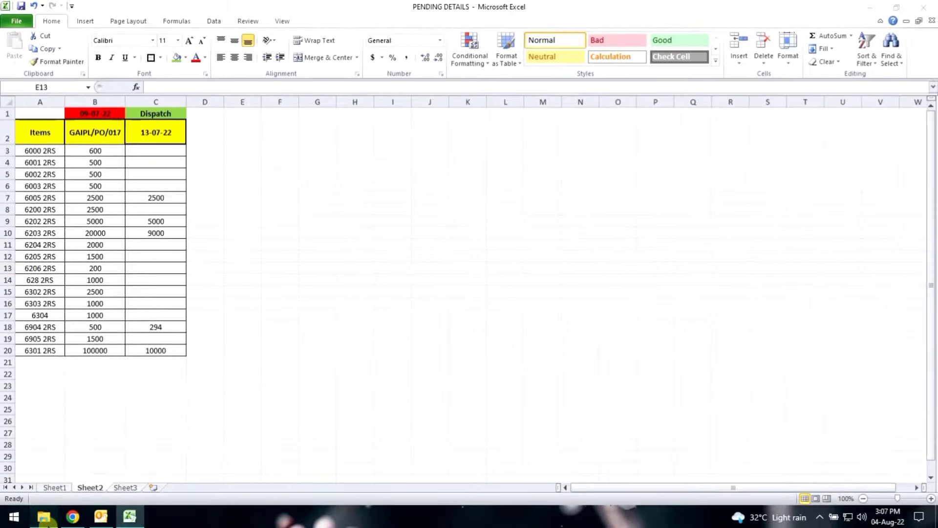
# Open BILL 2.pdf from the bills folder and scroll down to its goods table
pyautogui.click(44, 521)
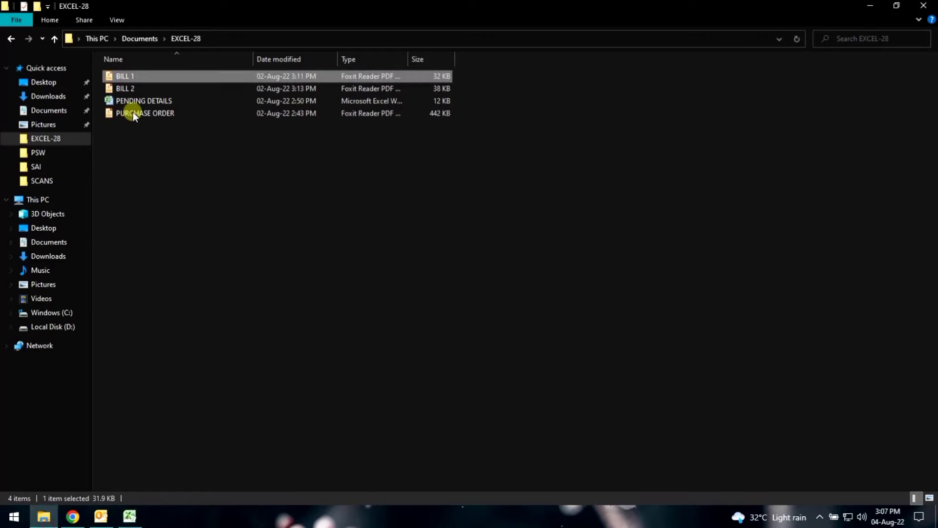
pyautogui.click(143, 89)
pyautogui.doubleClick(143, 88)
pyautogui.scroll(-3, 727, 227)
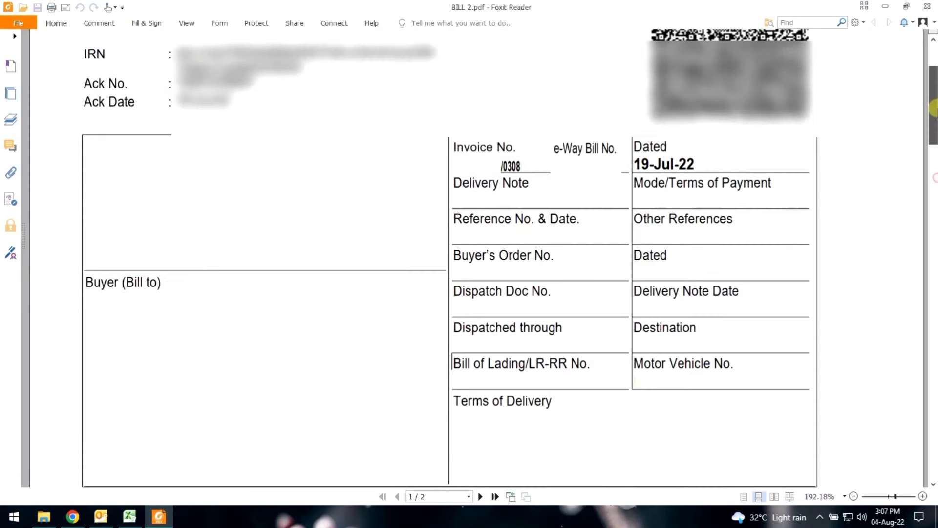
pyautogui.moveTo(934, 104); pyautogui.dragTo(934, 181)
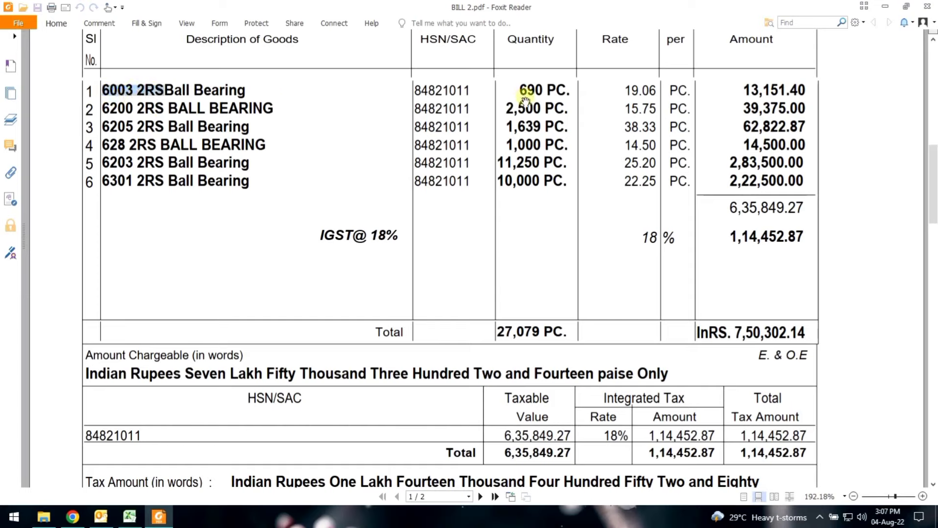
# Select D2 in the PENDING DETAILS sheet, then check the BILL 2 invoice again
pyautogui.click(129, 517)
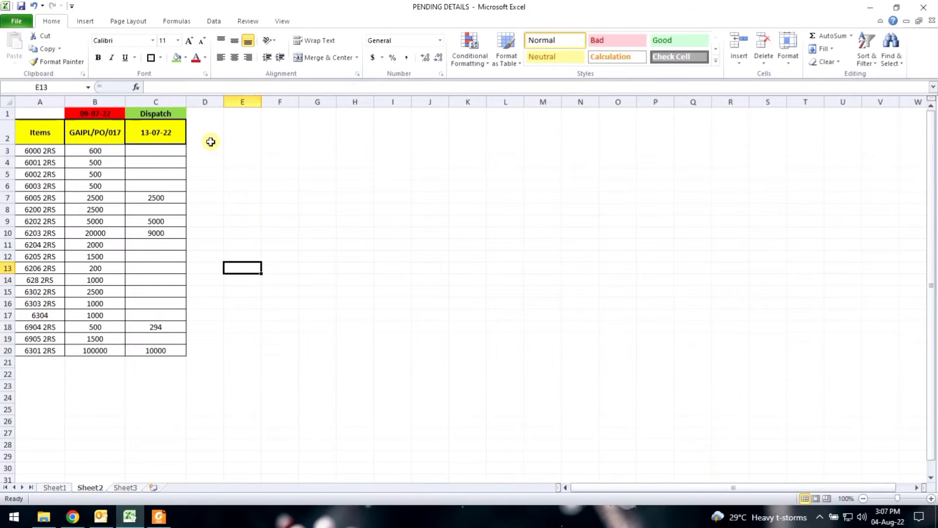
pyautogui.click(208, 133)
pyautogui.click(159, 517)
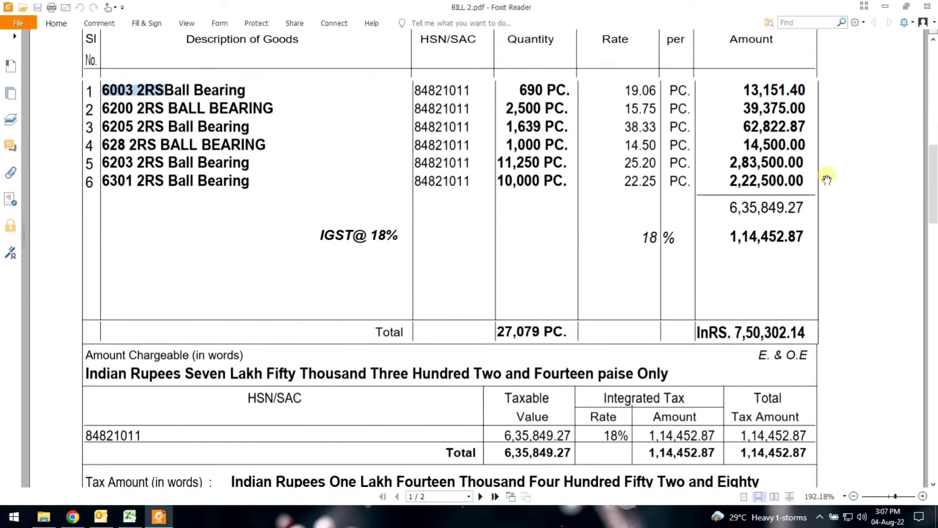
pyautogui.moveTo(933, 185)
pyautogui.mouseDown()
pyautogui.moveTo(934, 119)
pyautogui.moveTo(933, 164)
pyautogui.mouseUp()
# Enter 19-07-22 in D2 and give it the 13-07-22 header's formatting
pyautogui.click(129, 517)
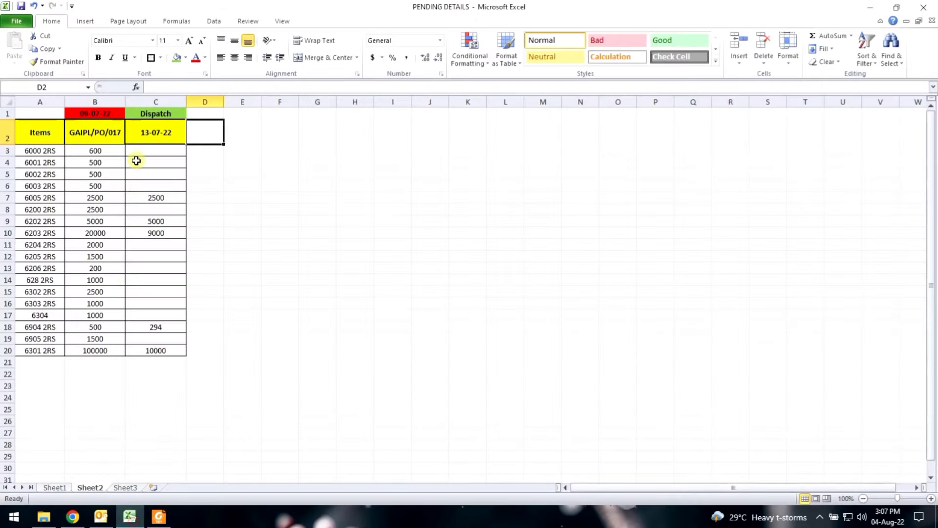
pyautogui.write('19')
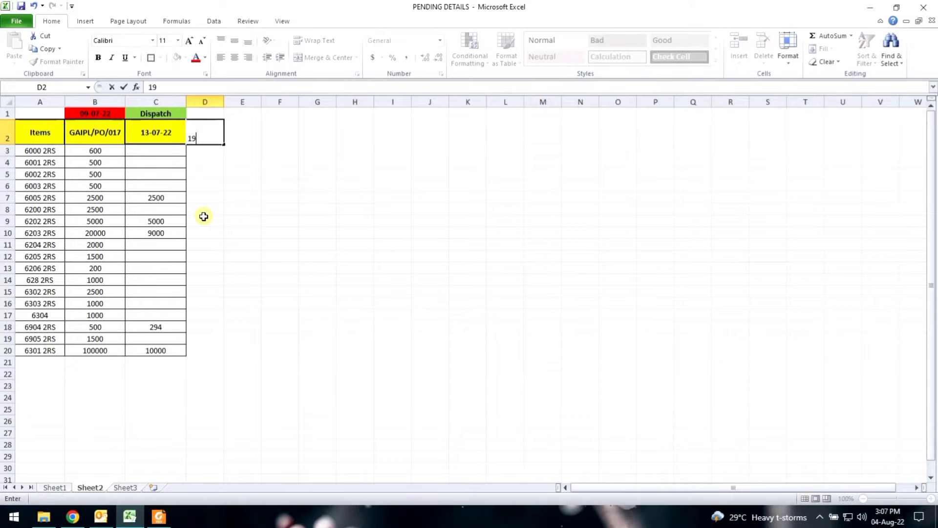
pyautogui.write('-07-22')
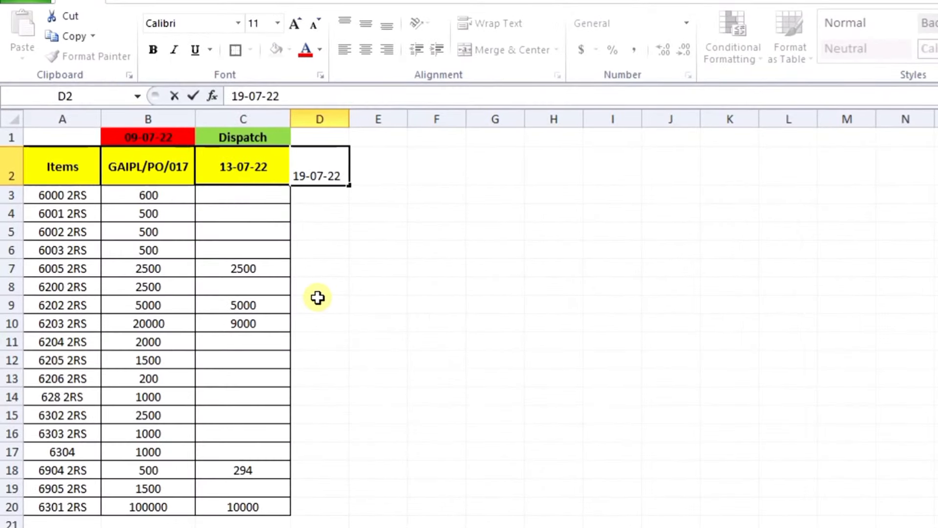
pyautogui.press('Return')
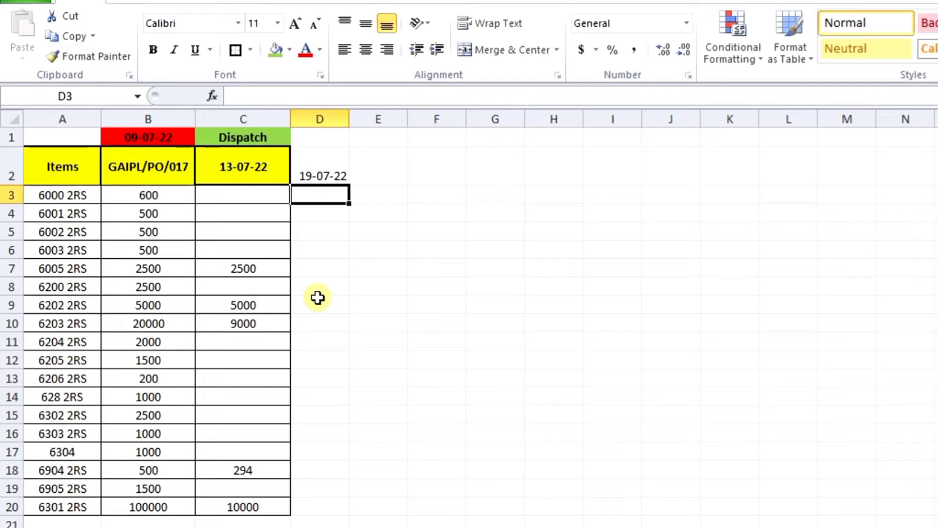
pyautogui.press('Up')
pyautogui.click(227, 168)
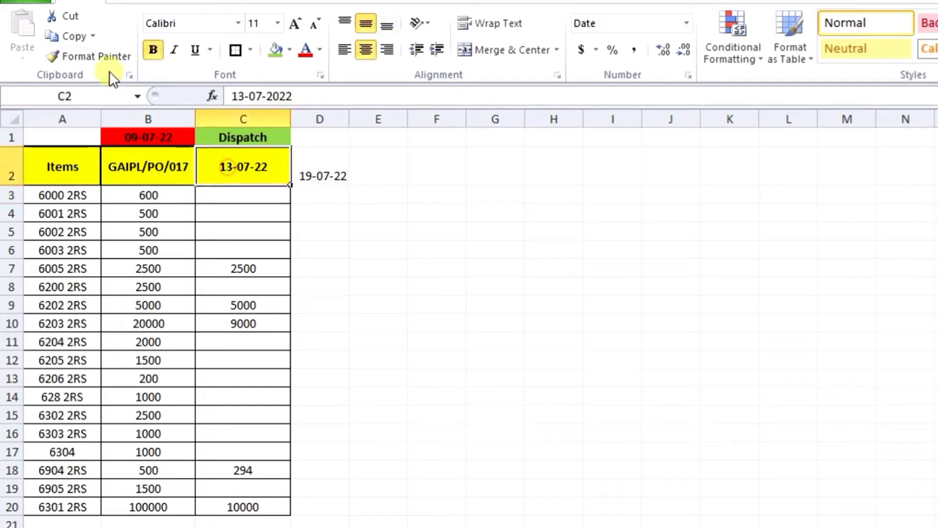
pyautogui.click(111, 58)
pyautogui.click(338, 177)
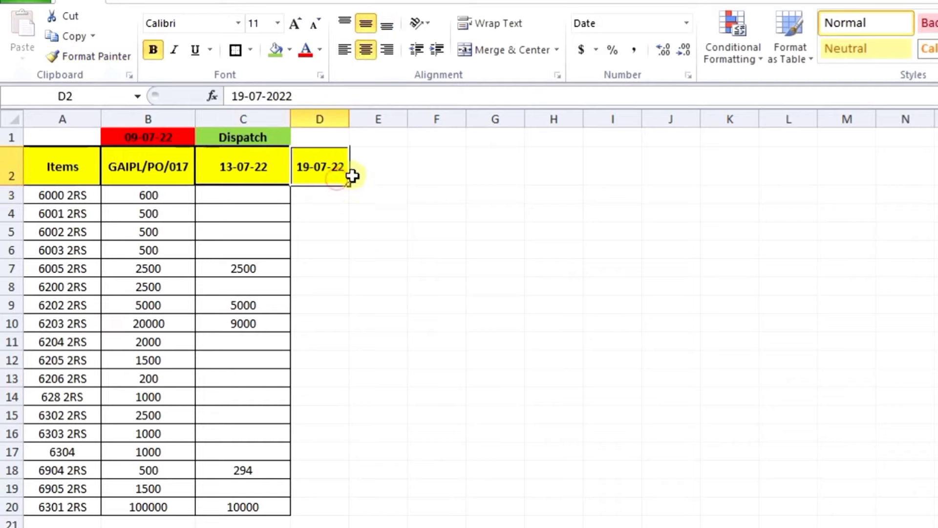
# Merge the Dispatch heading across C1:D1 and widen column D to fit the date
pyautogui.click(264, 139)
pyautogui.moveTo(264, 139); pyautogui.dragTo(318, 137)
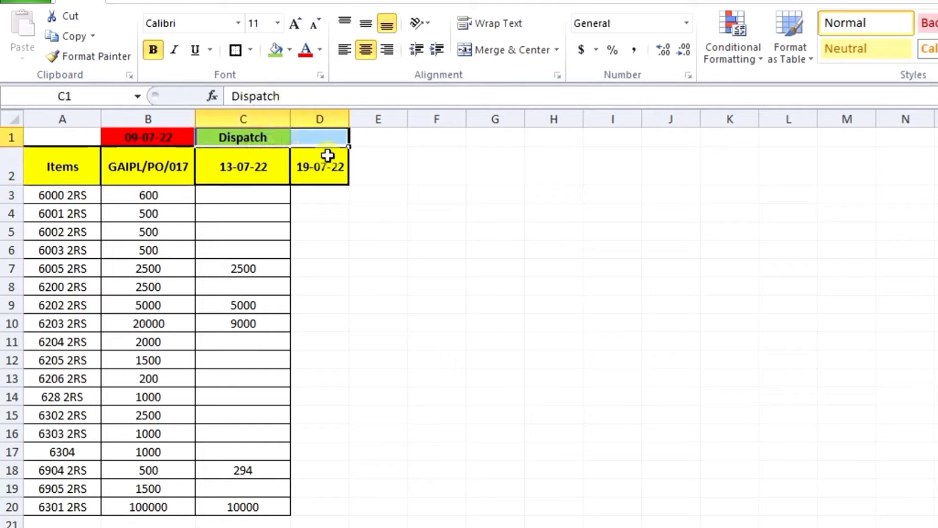
pyautogui.click(495, 49)
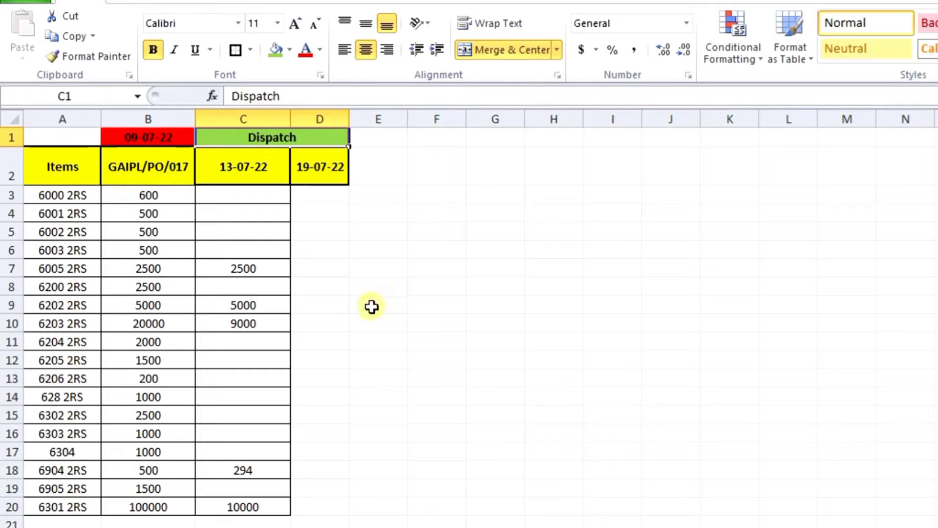
pyautogui.click(314, 168)
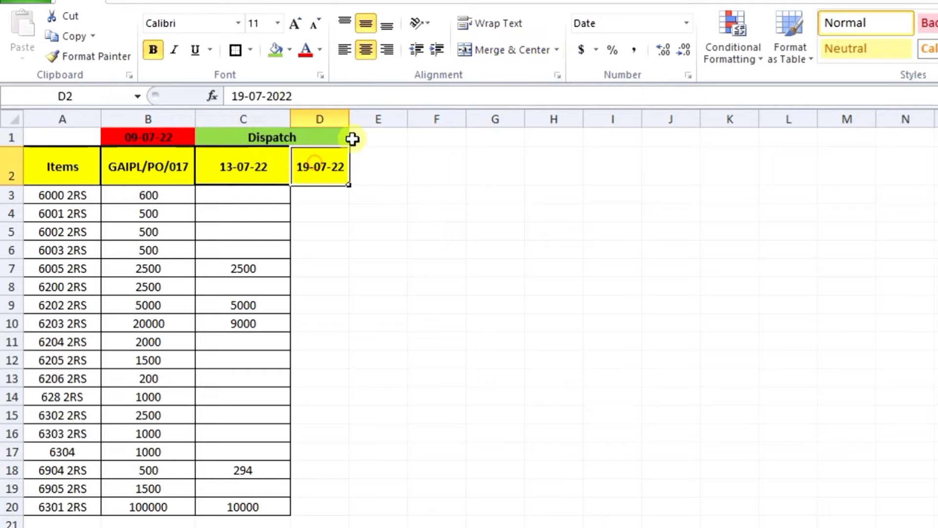
pyautogui.moveTo(350, 121); pyautogui.dragTo(377, 120)
pyautogui.click(369, 247)
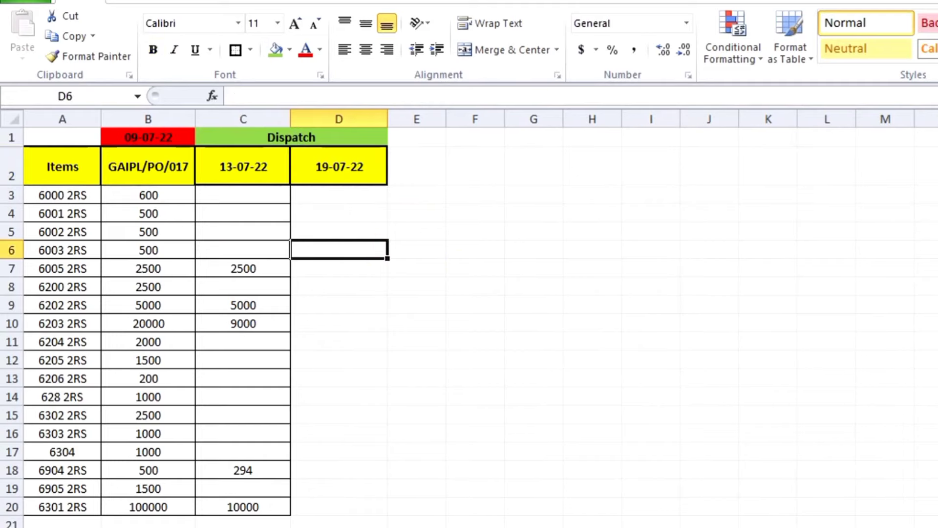
pyautogui.hotkey('alt', 'Tab')
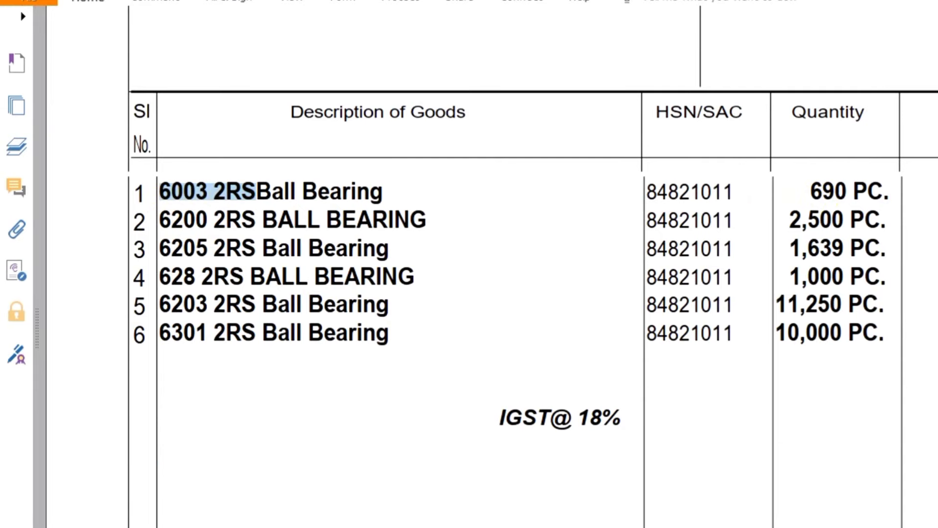
# Enter the BILL 2 quantity 690 for 6003 2RS in D6
pyautogui.hotkey('alt', 'Tab')
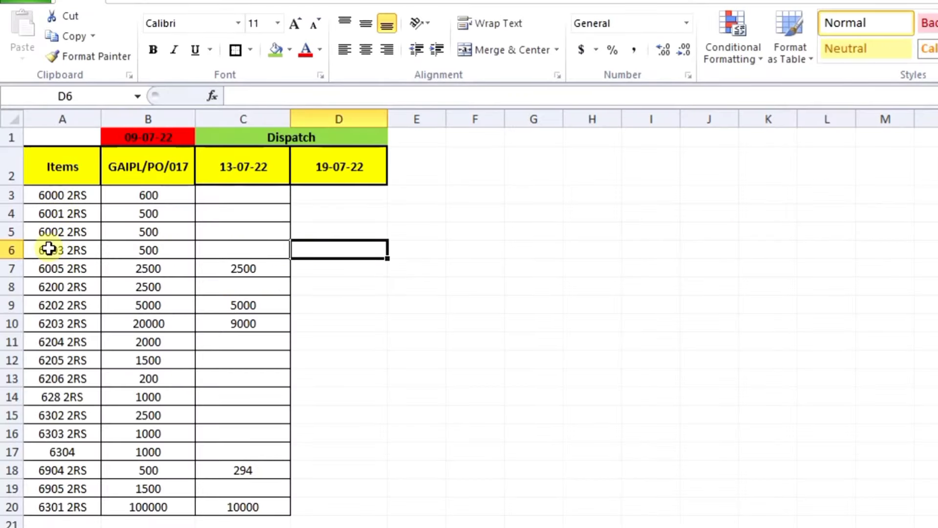
pyautogui.click(49, 249)
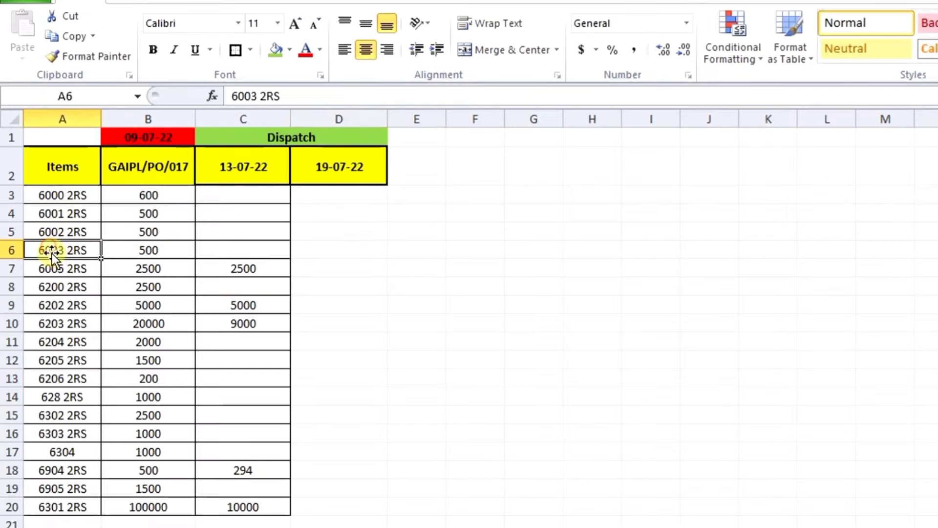
pyautogui.click(325, 248)
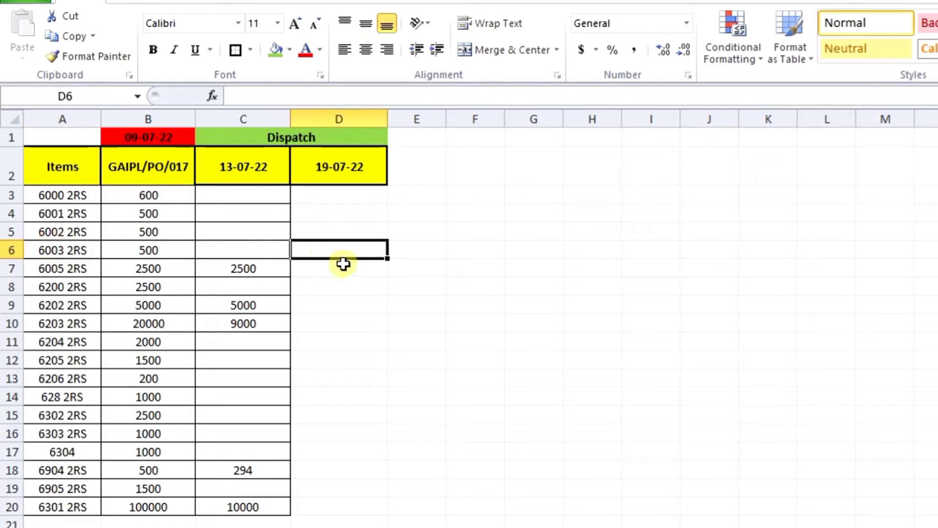
pyautogui.write('690')
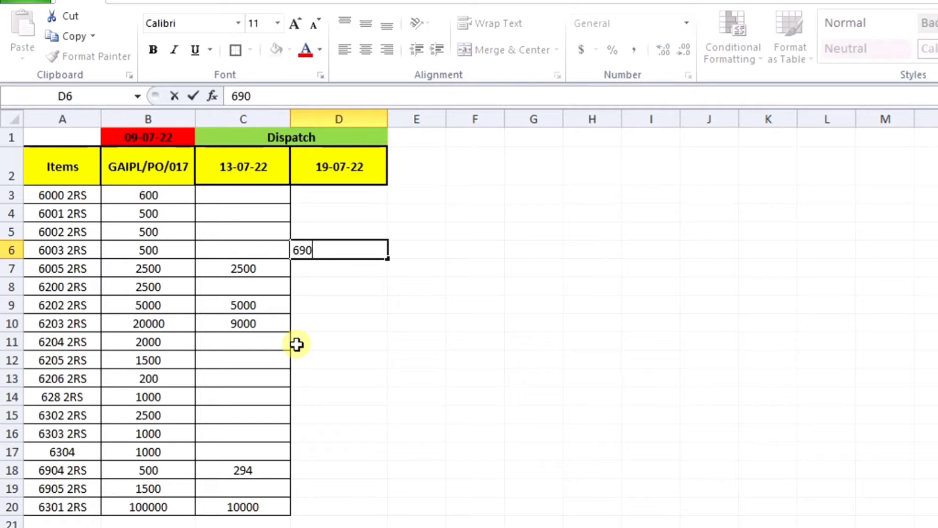
pyautogui.press('Return')
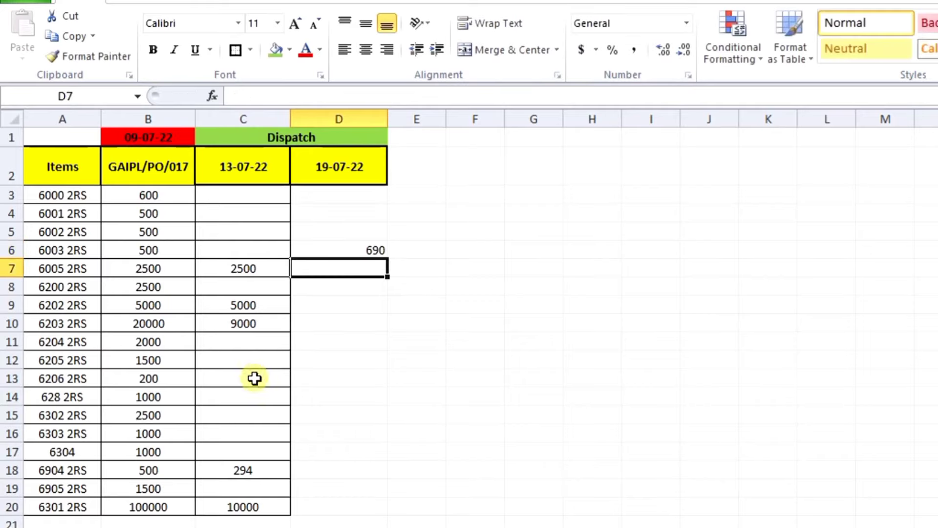
pyautogui.hotkey('alt', 'Tab')
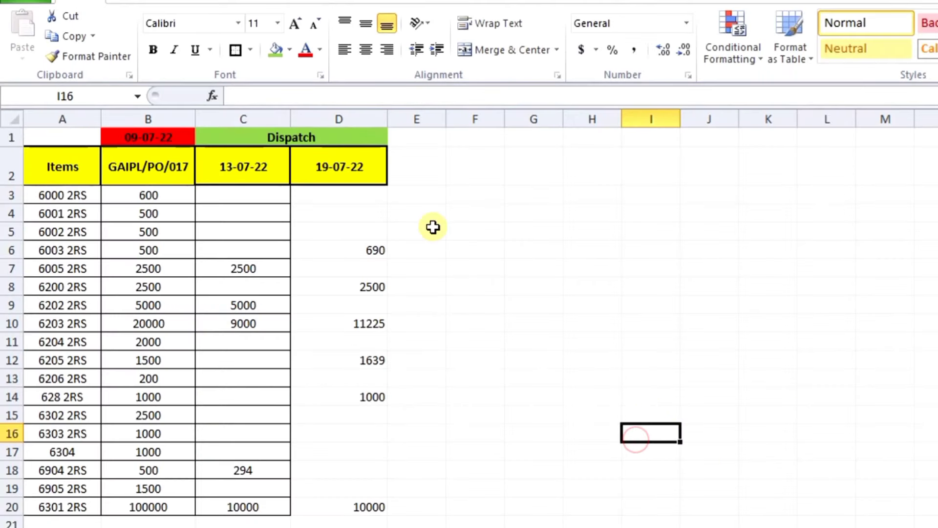
# Paint C4's centred, bordered formatting down the 19-07-22 cells D3:D20
pyautogui.moveTo(344, 198); pyautogui.dragTo(329, 506)
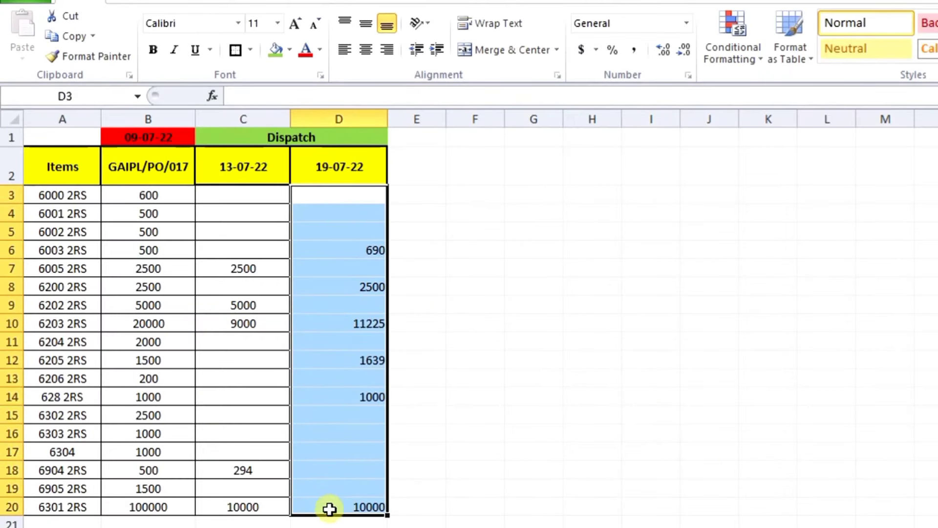
pyautogui.click(260, 196)
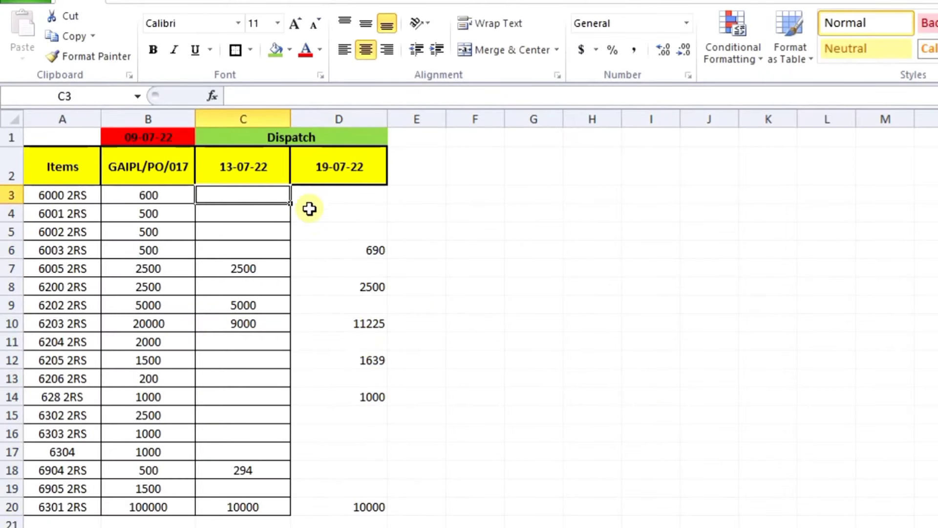
pyautogui.click(356, 250)
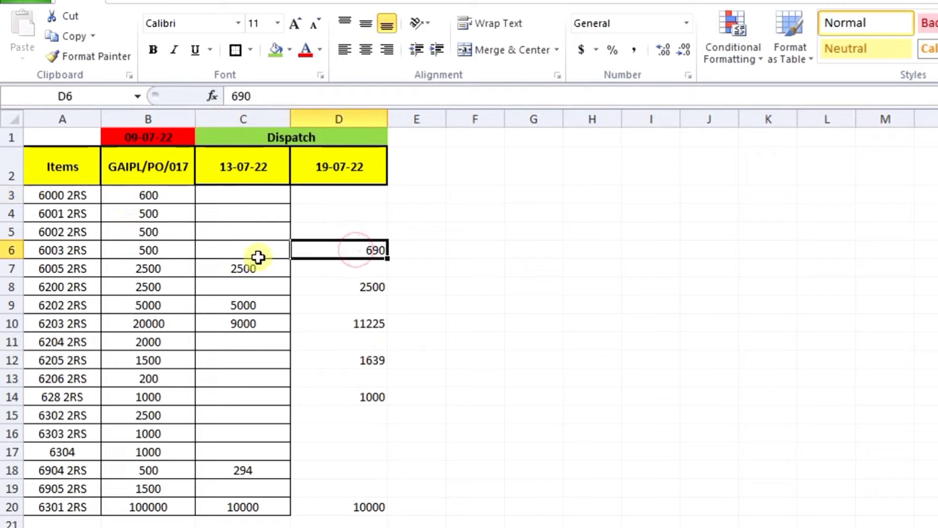
pyautogui.click(214, 220)
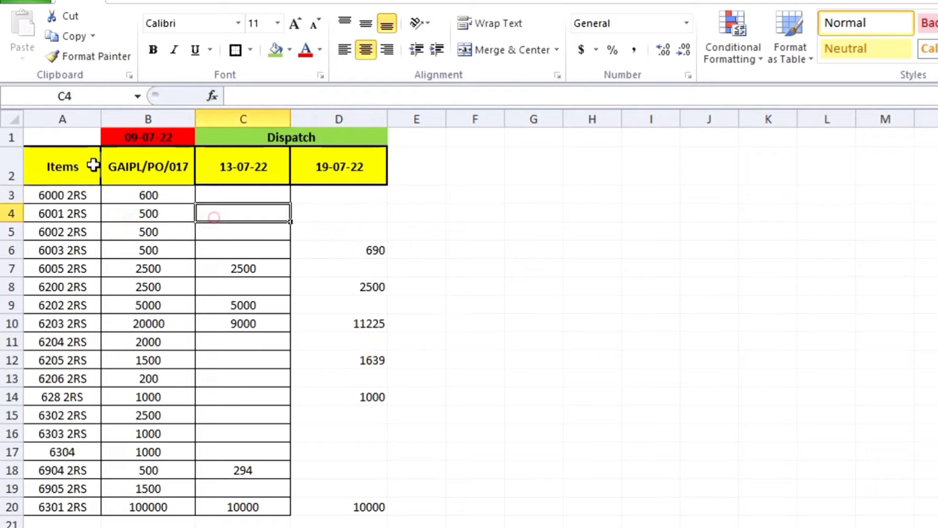
pyautogui.click(88, 52)
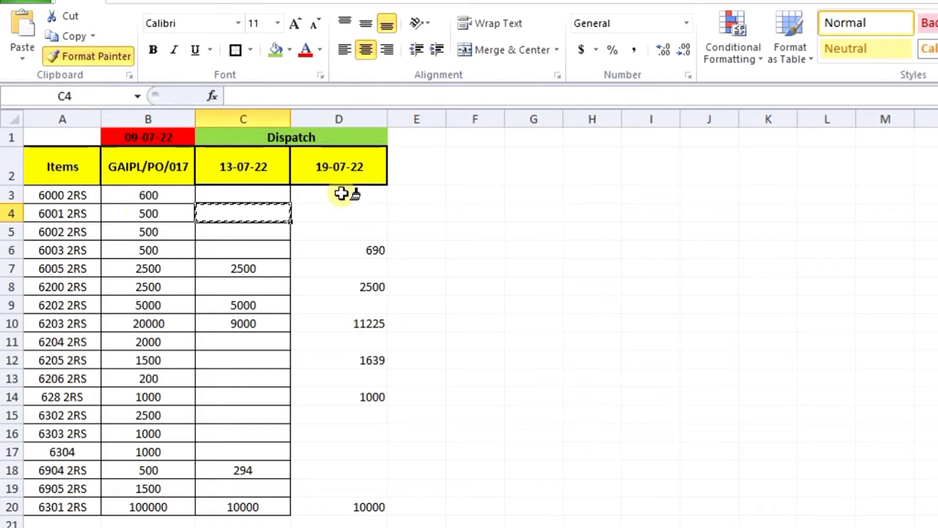
pyautogui.moveTo(339, 194); pyautogui.dragTo(336, 503)
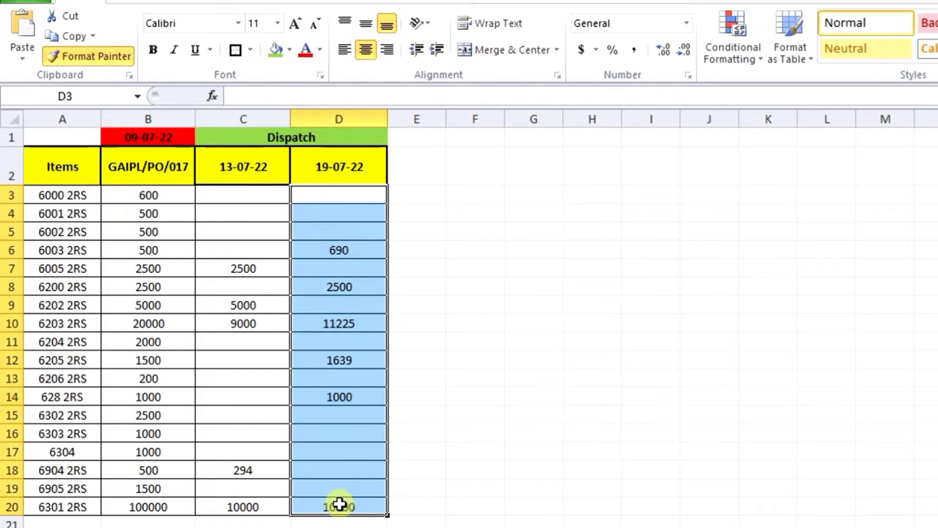
pyautogui.click(465, 406)
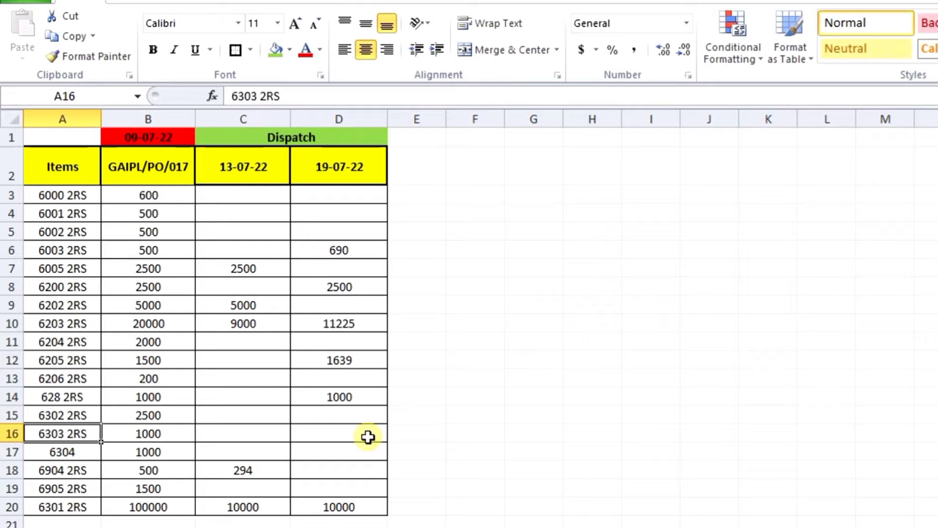
# Enter the heading Pending in cell E2
pyautogui.click(430, 171)
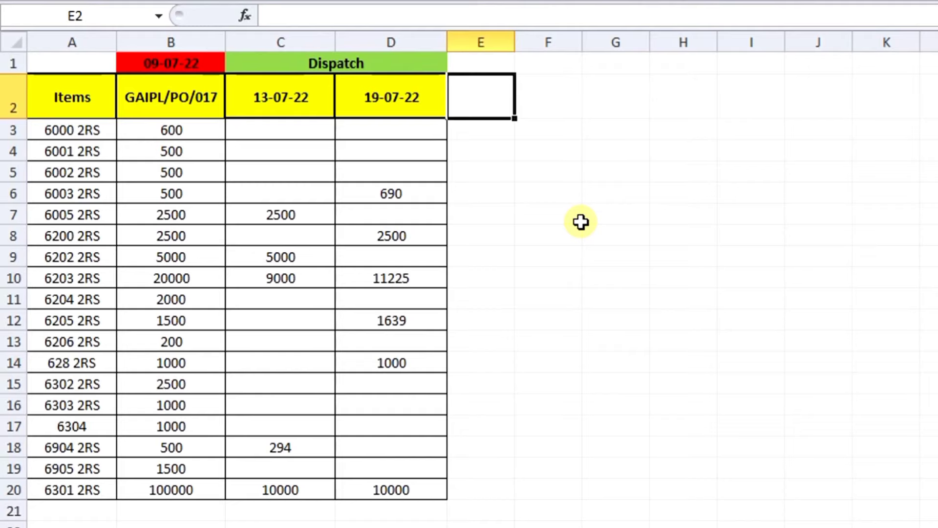
pyautogui.write('Pending')
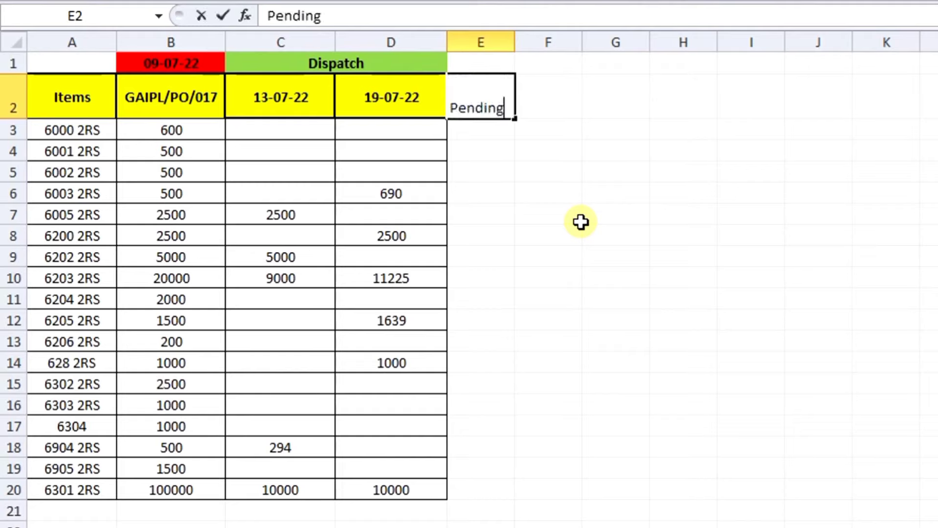
pyautogui.press('Return')
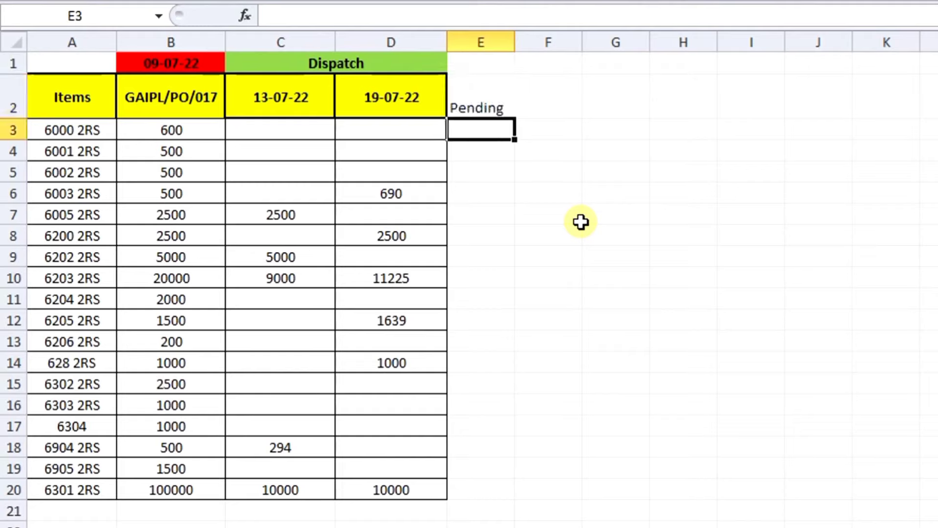
# Give E2 the 19-07-22 header's yellow, bold, bordered style and widen column E
pyautogui.click(407, 102)
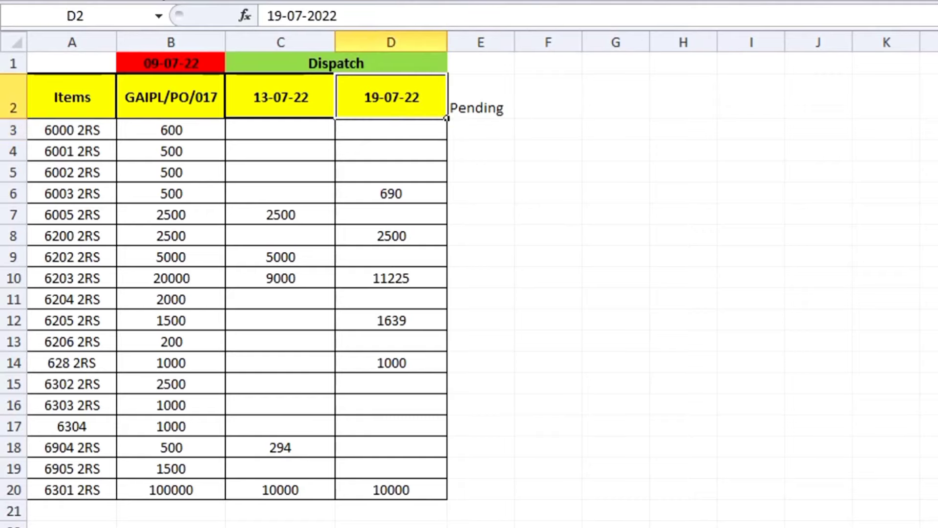
pyautogui.click(138, 14)
pyautogui.click(481, 103)
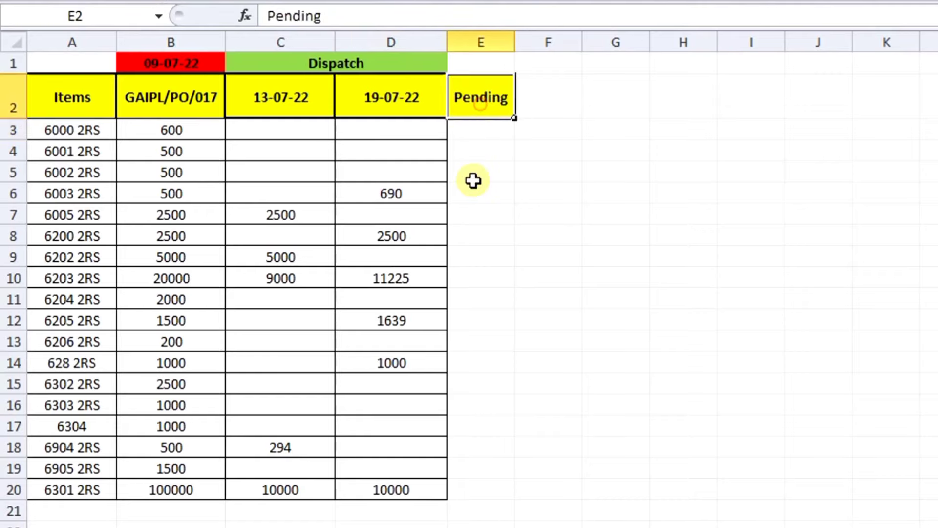
pyautogui.moveTo(512, 49); pyautogui.dragTo(572, 42)
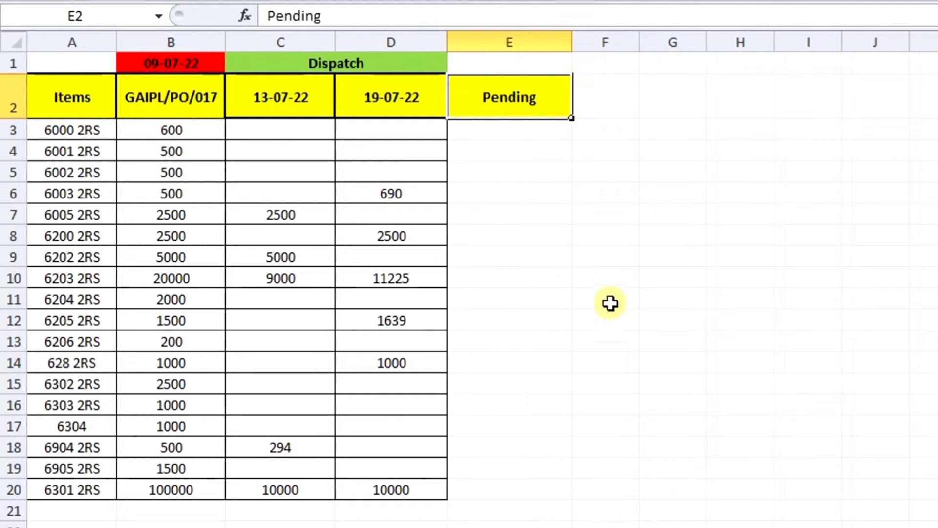
pyautogui.click(511, 128)
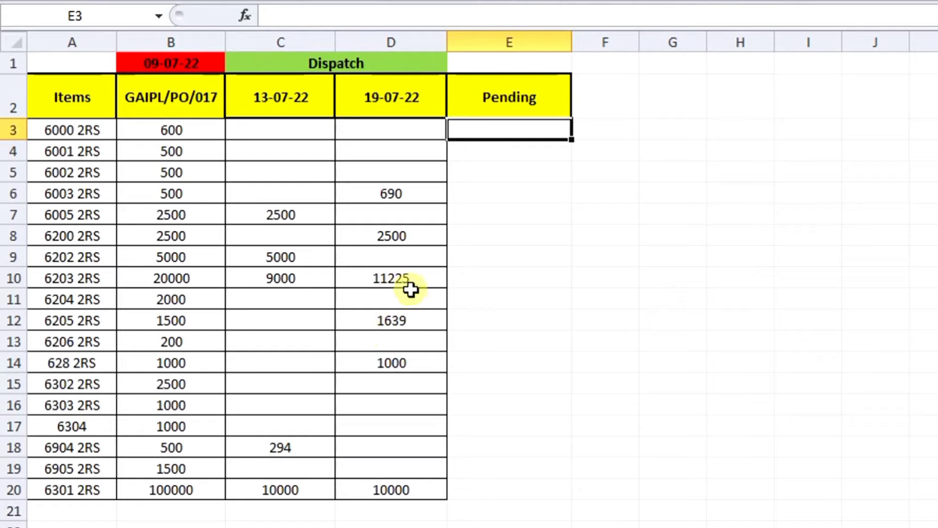
pyautogui.moveTo(184, 130); pyautogui.dragTo(170, 491)
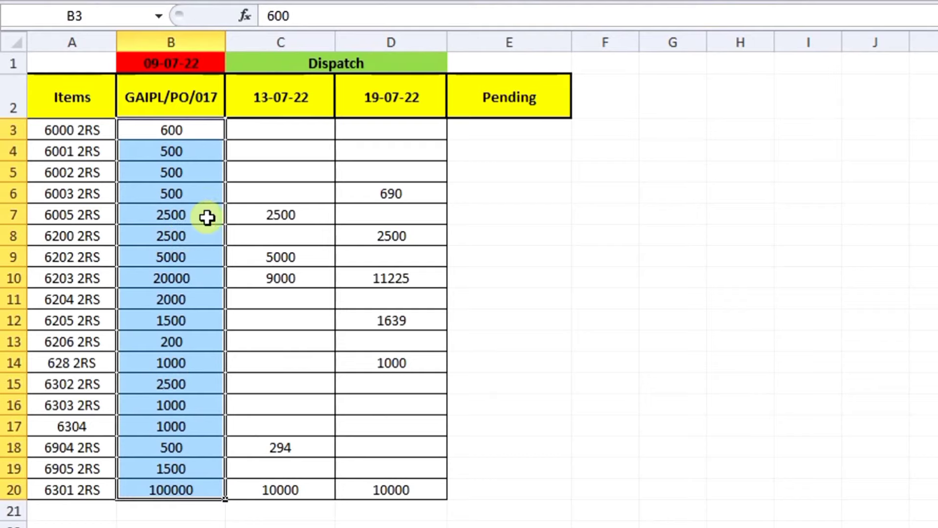
pyautogui.click(99, 128)
pyautogui.moveTo(203, 134); pyautogui.dragTo(171, 473)
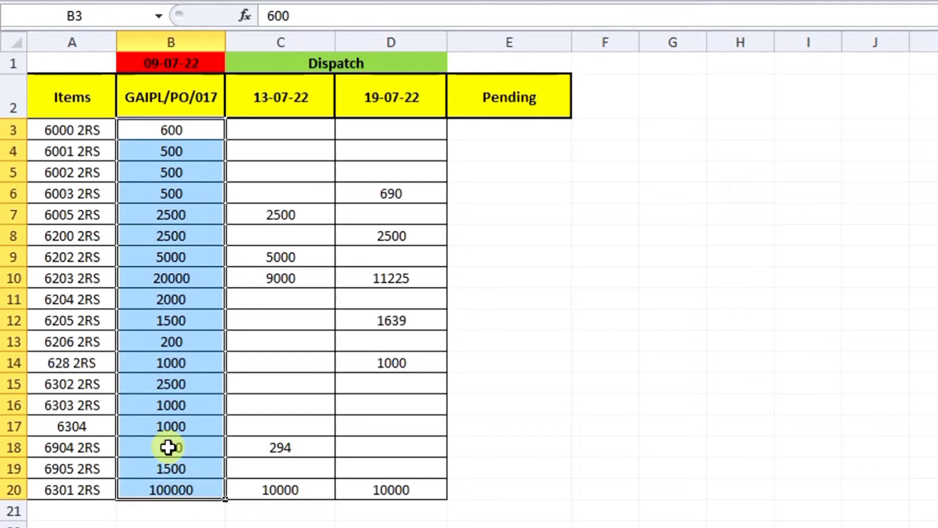
pyautogui.moveTo(274, 143)
pyautogui.mouseDown()
pyautogui.moveTo(405, 155)
pyautogui.moveTo(415, 396)
pyautogui.moveTo(380, 489)
pyautogui.mouseUp()
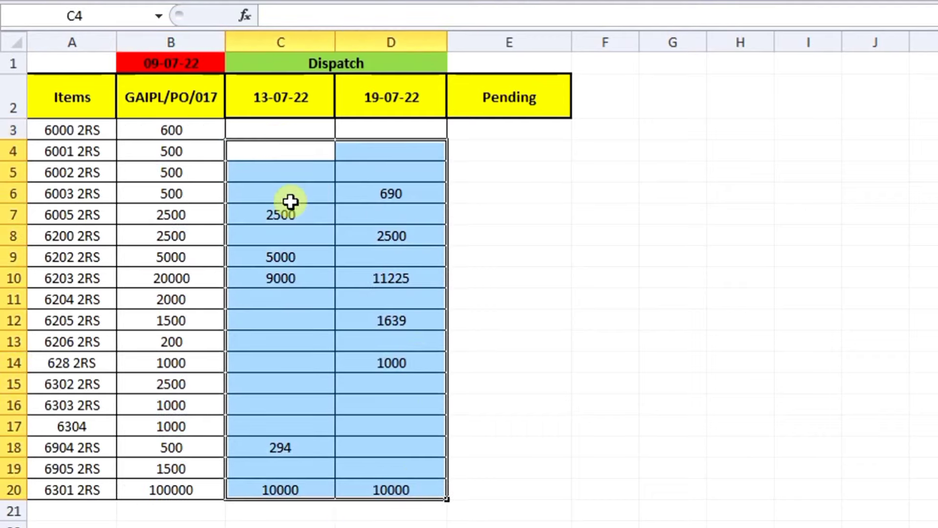
pyautogui.click(273, 126)
pyautogui.moveTo(274, 126)
pyautogui.mouseDown()
pyautogui.moveTo(371, 247)
pyautogui.moveTo(391, 489)
pyautogui.mouseUp()
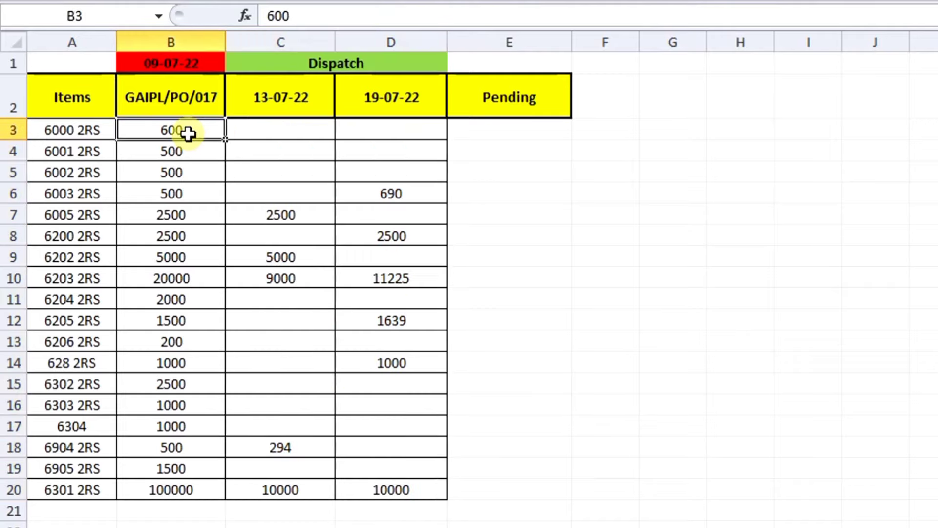
pyautogui.moveTo(189, 134)
pyautogui.mouseDown()
pyautogui.moveTo(151, 350)
pyautogui.moveTo(152, 484)
pyautogui.mouseUp()
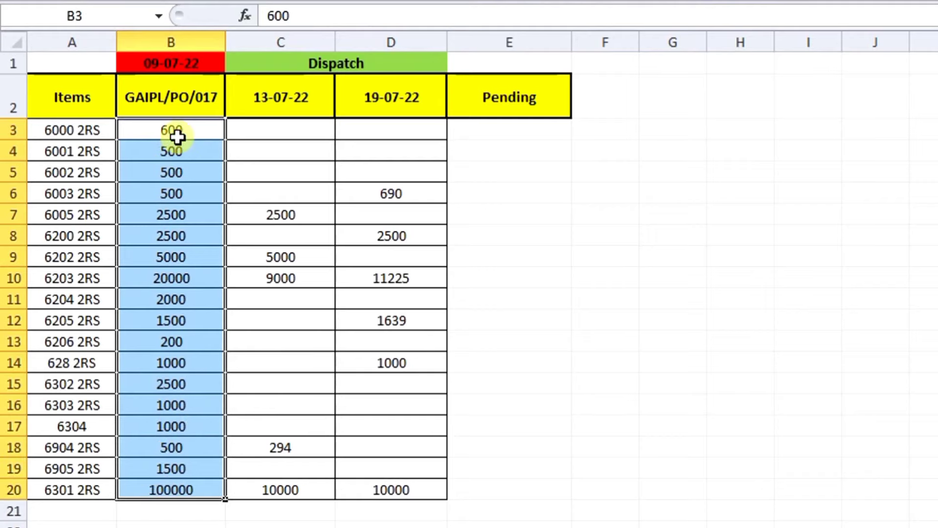
pyautogui.moveTo(279, 134)
pyautogui.mouseDown()
pyautogui.moveTo(419, 234)
pyautogui.moveTo(398, 496)
pyautogui.mouseUp()
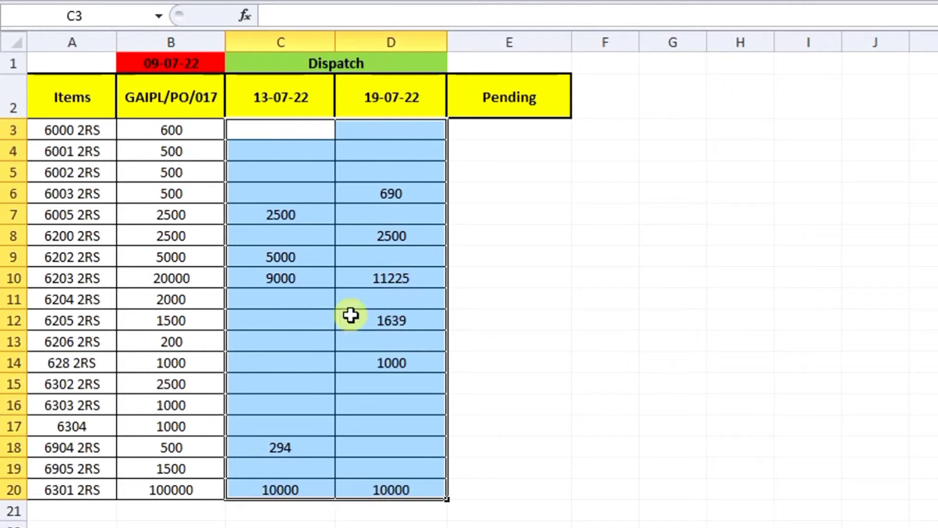
pyautogui.click(501, 128)
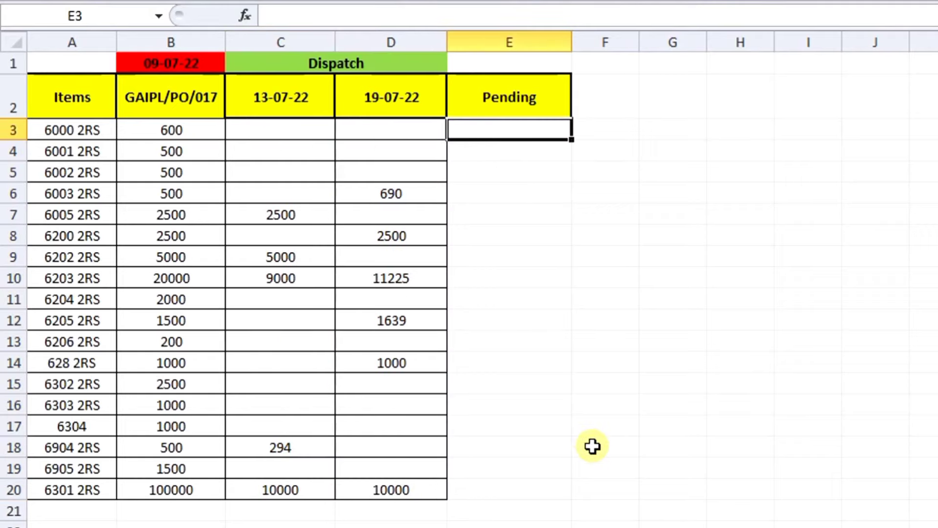
# Enter =B3-SUM(C3:D3) in E3 so it shows 600 pending for 6000 2RS
pyautogui.press('Down')
pyautogui.press('Up')
pyautogui.write('=')
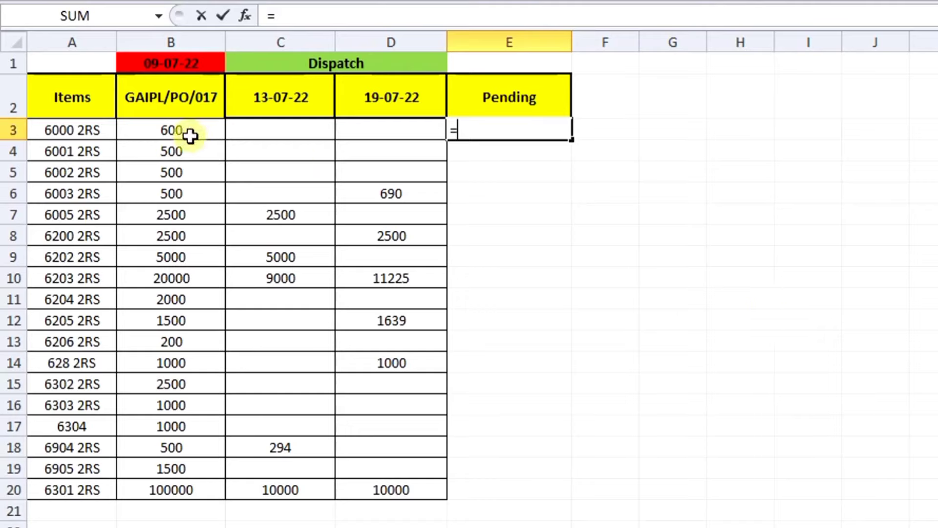
pyautogui.click(190, 136)
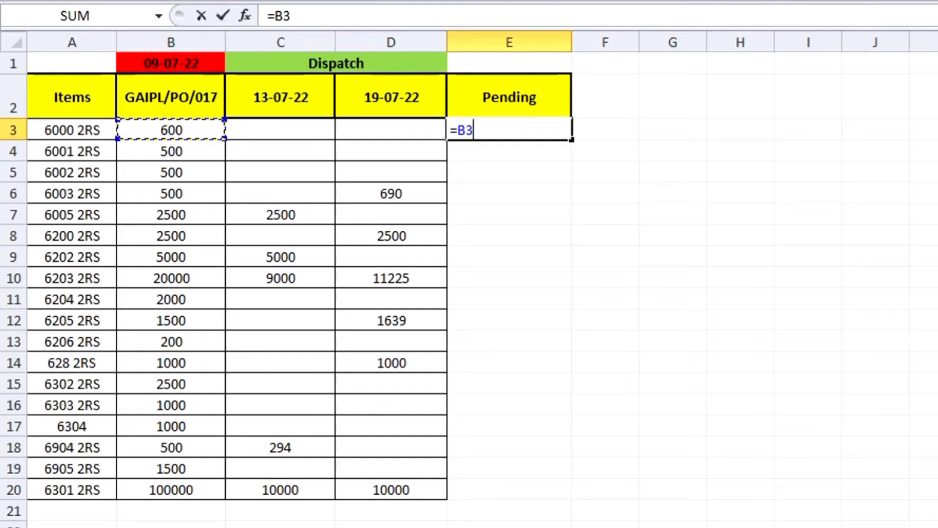
pyautogui.write('-')
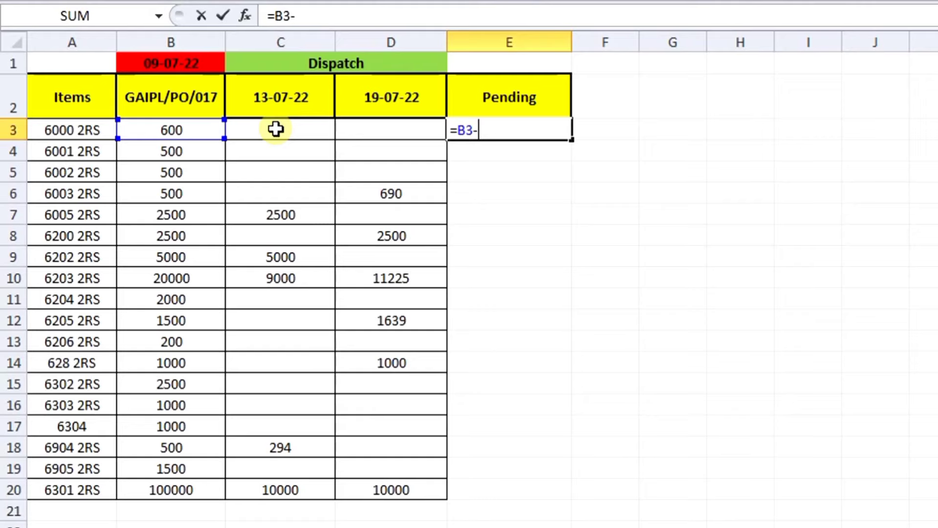
pyautogui.write('sum')
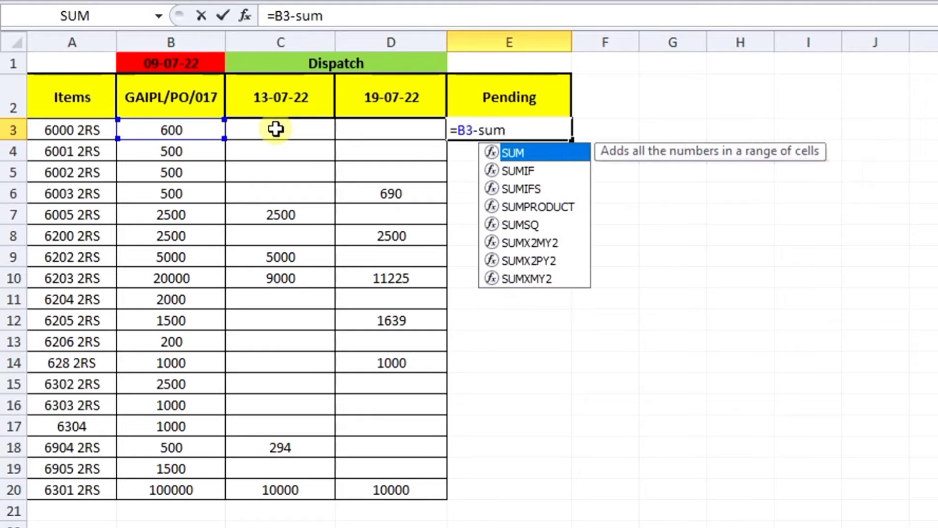
pyautogui.write('(')
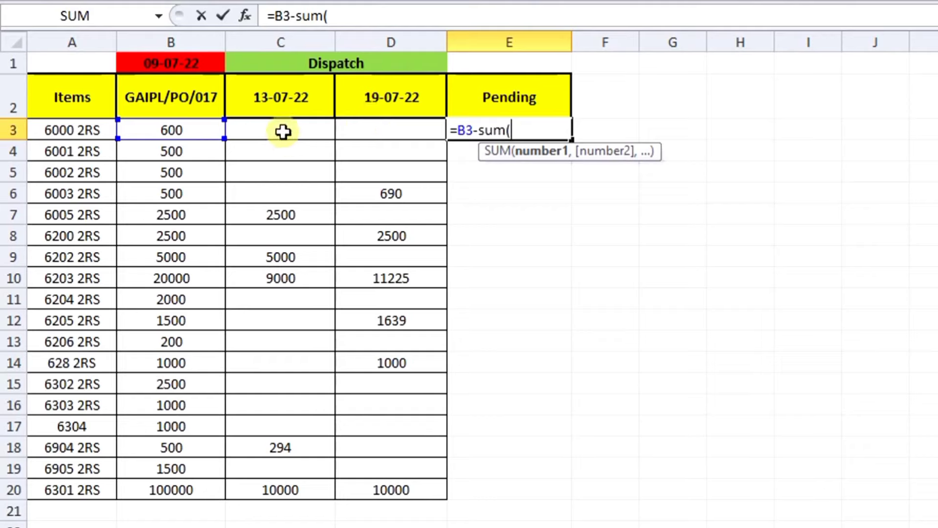
pyautogui.moveTo(280, 130); pyautogui.dragTo(367, 136)
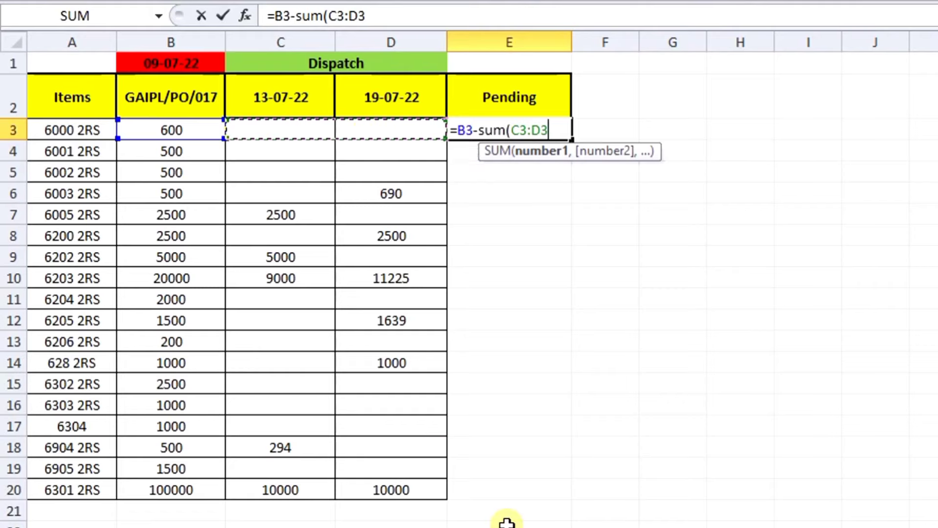
pyautogui.write(')')
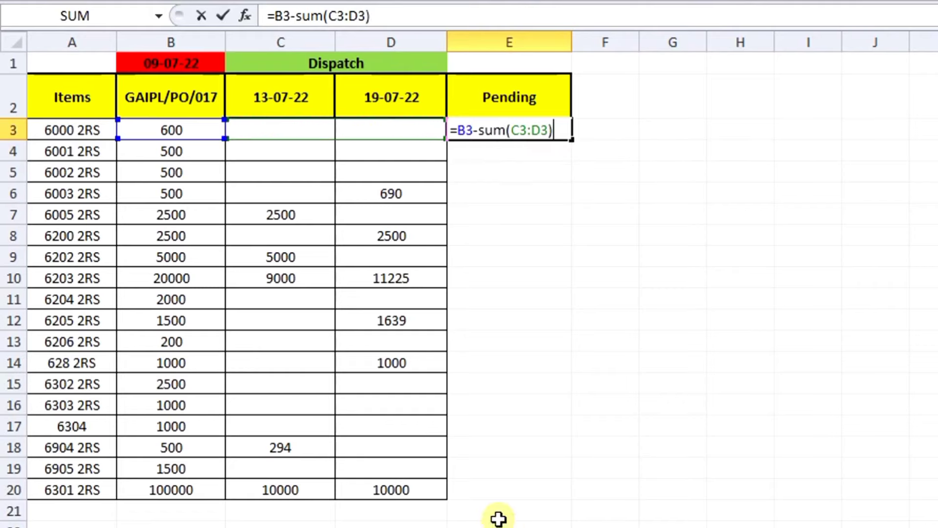
pyautogui.moveTo(279, 130); pyautogui.dragTo(291, 133)
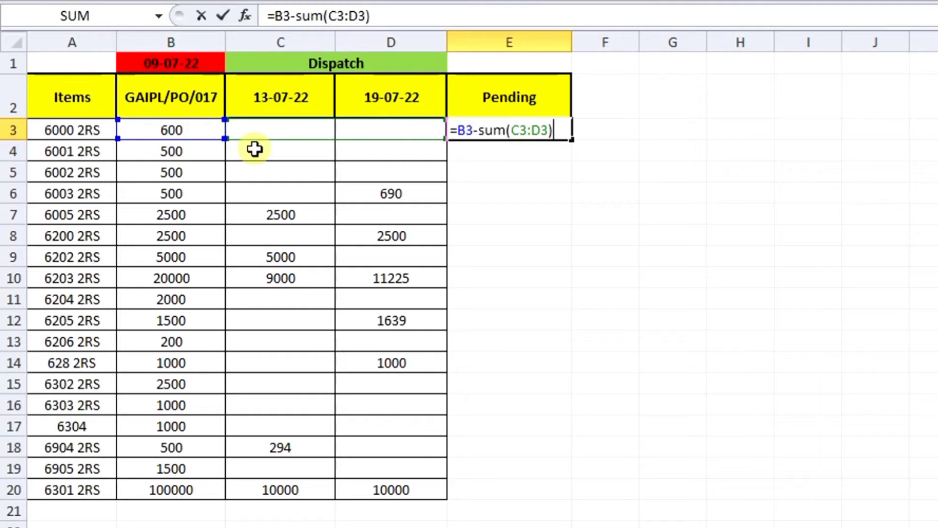
pyautogui.moveTo(187, 139); pyautogui.dragTo(178, 134)
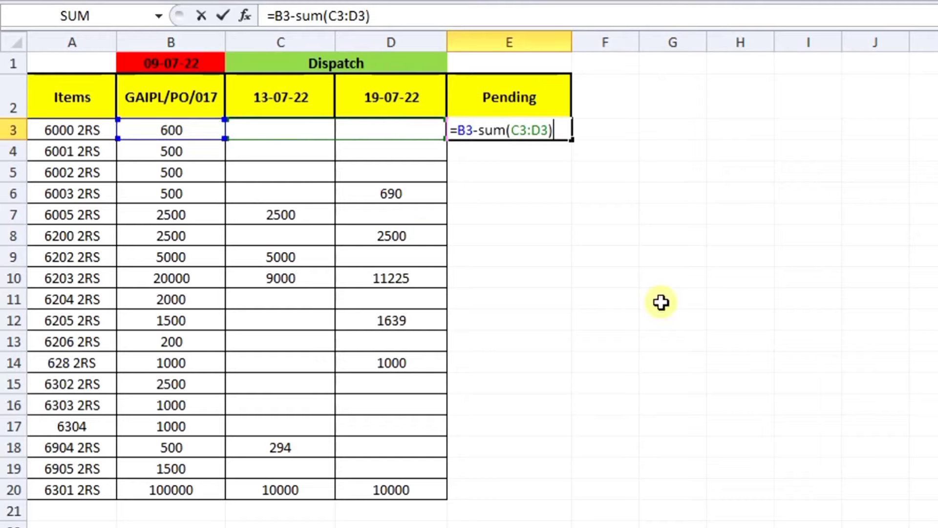
pyautogui.press('Return')
pyautogui.press('Up')
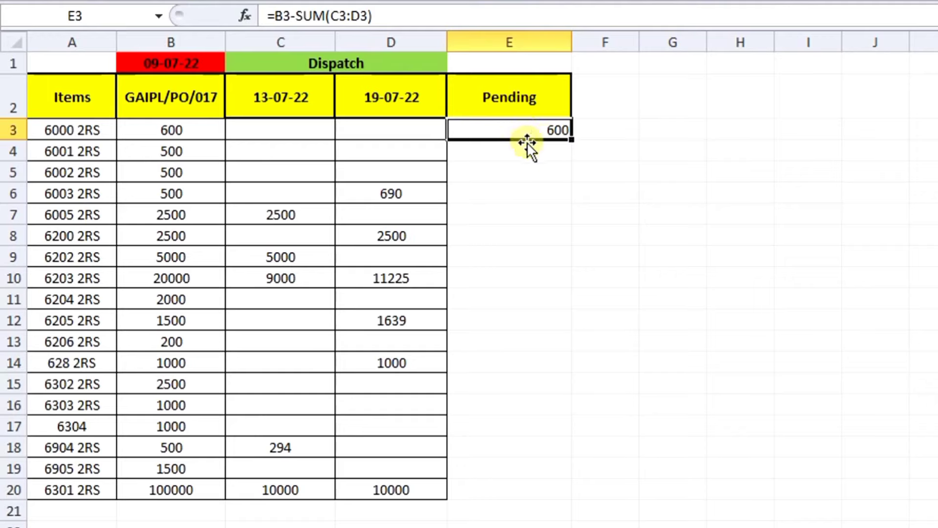
pyautogui.click(363, 132)
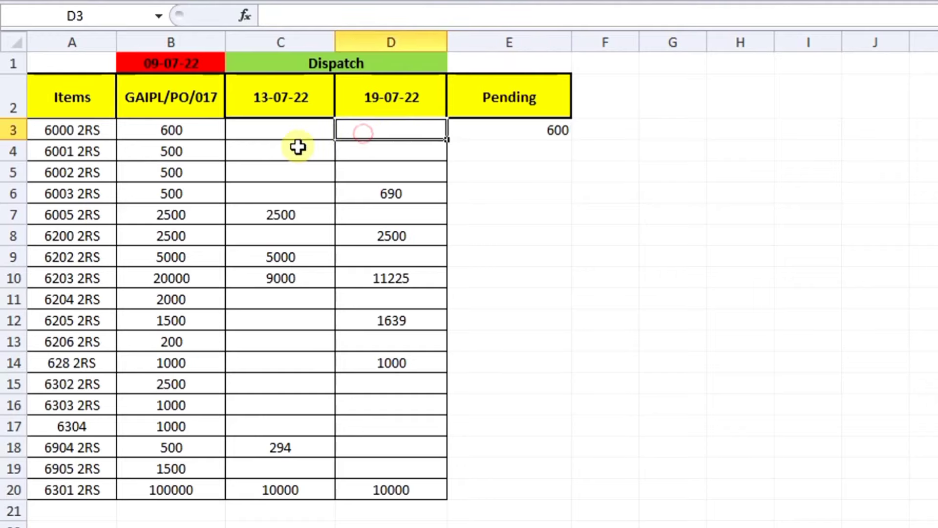
pyautogui.click(264, 129)
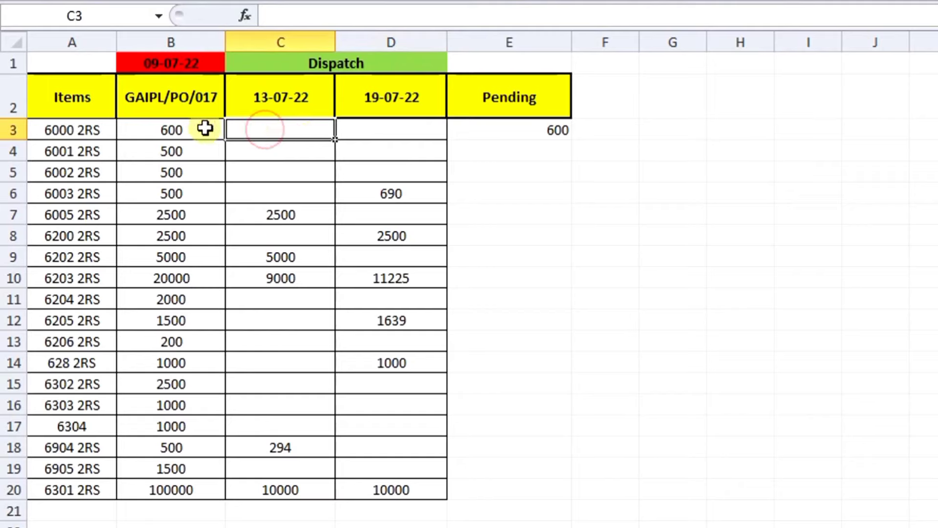
pyautogui.click(69, 128)
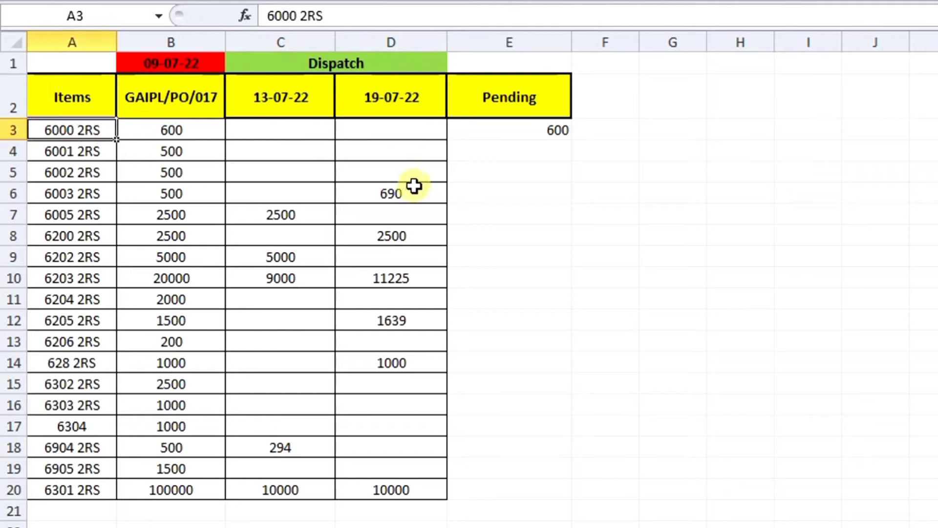
pyautogui.click(503, 130)
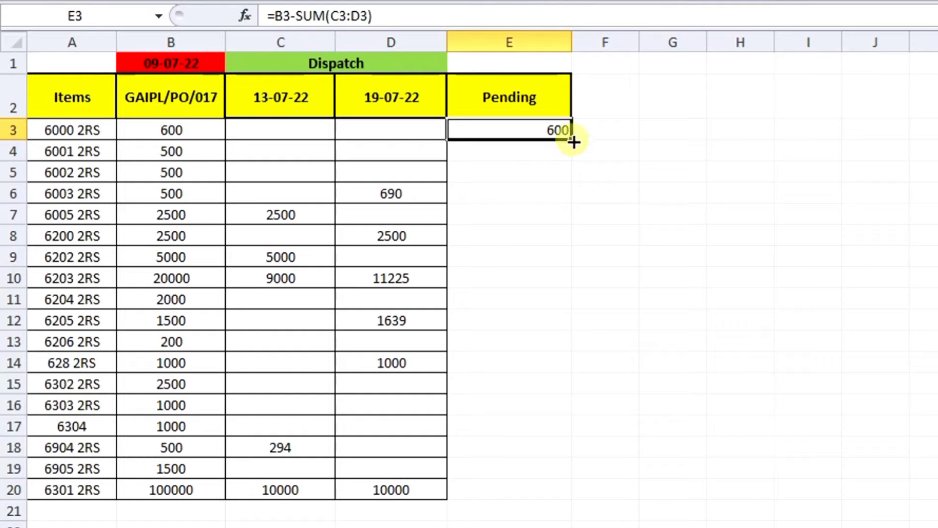
# Fill the Pending formula from E3 down to E20 and spot-check rows 7 and 11
pyautogui.moveTo(573, 142); pyautogui.dragTo(581, 497)
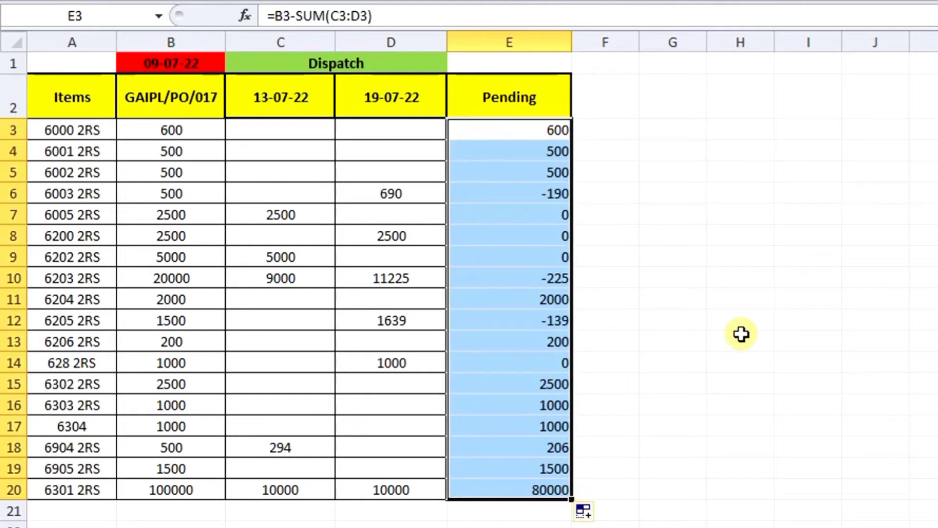
pyautogui.click(490, 222)
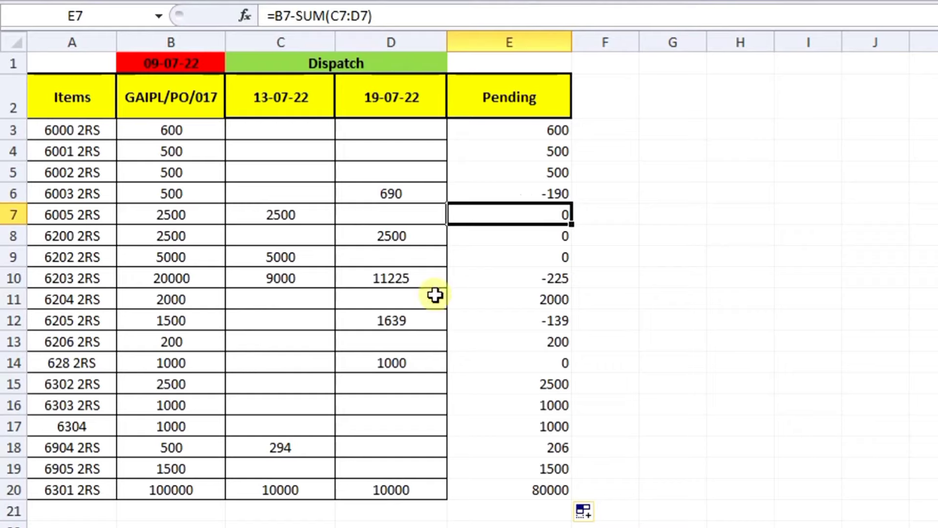
pyautogui.click(489, 301)
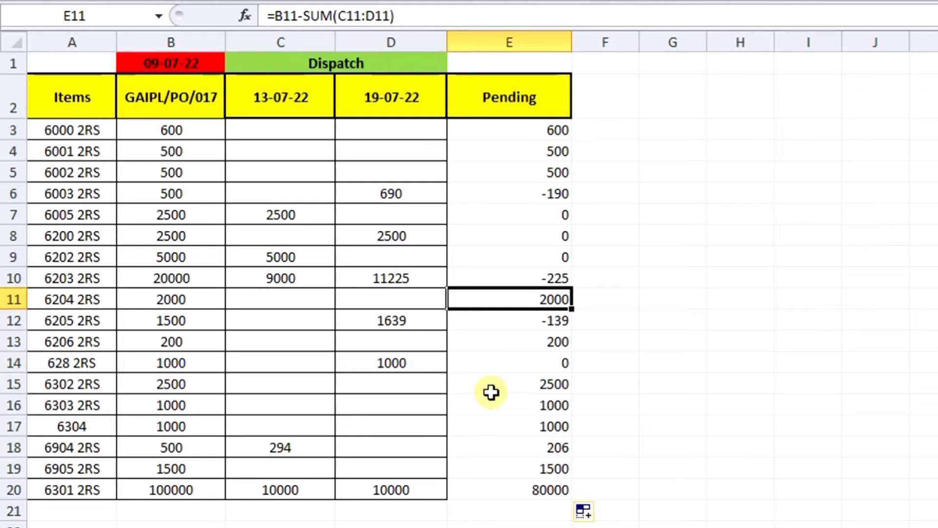
# Paint D3's bordered, centred formatting across the Pending cells E3:E20
pyautogui.click(376, 130)
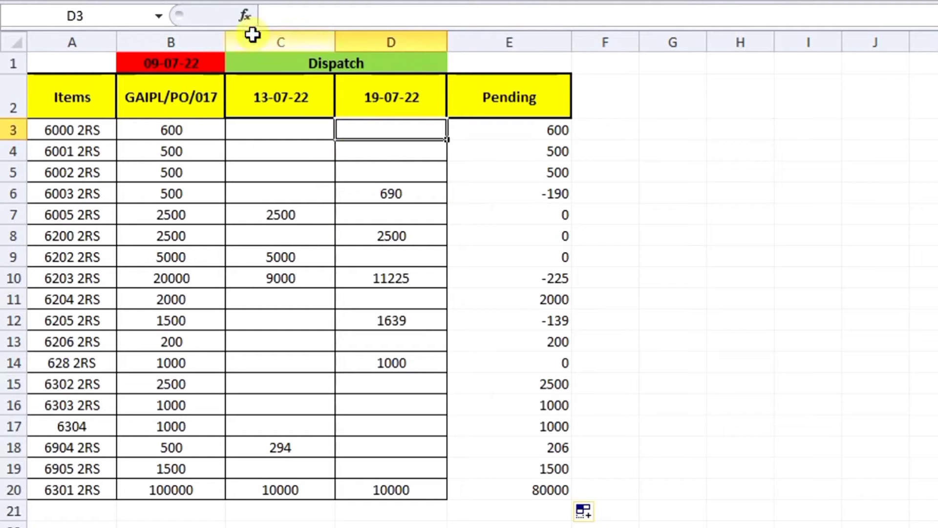
pyautogui.click(247, 2)
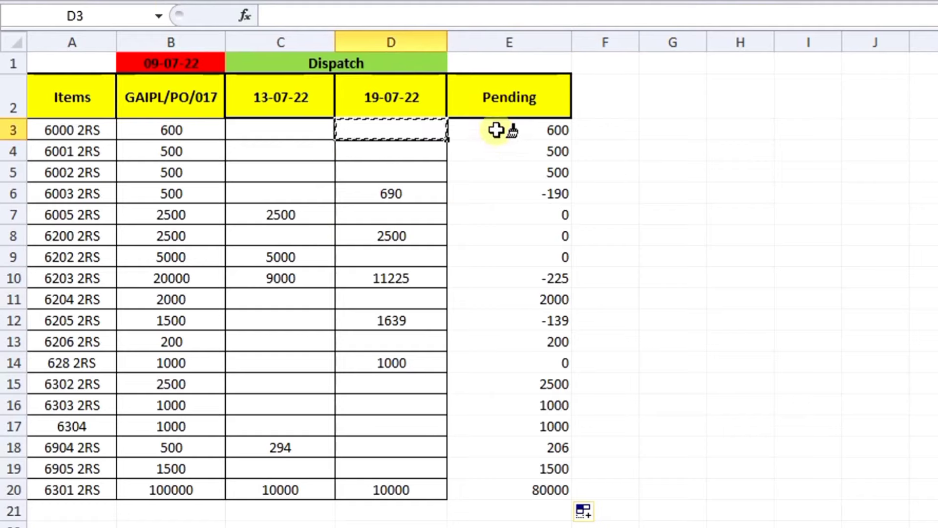
pyautogui.moveTo(498, 131); pyautogui.dragTo(541, 491)
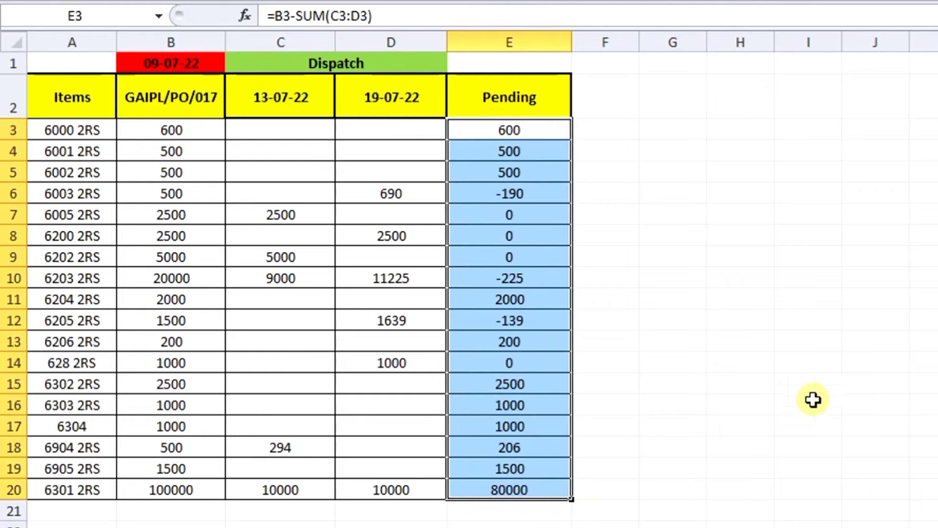
pyautogui.click(603, 494)
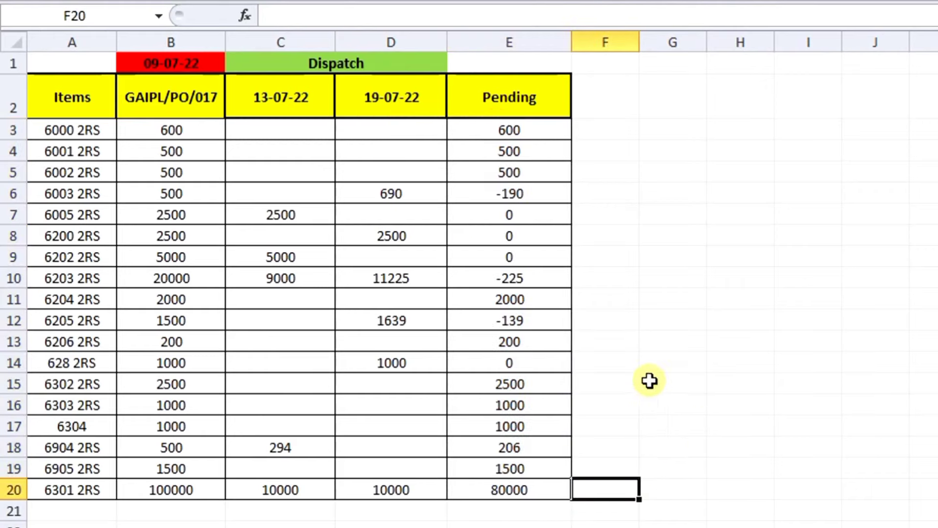
pyautogui.click(536, 133)
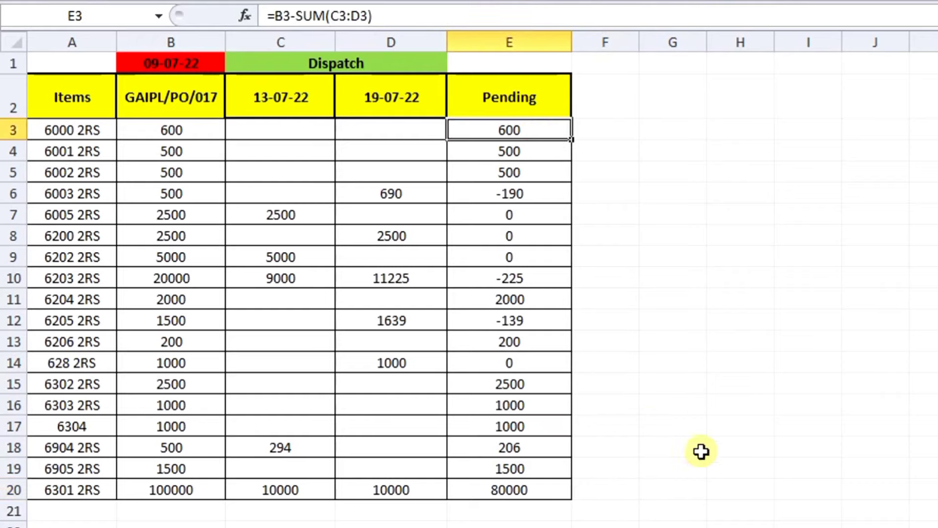
pyautogui.press('Down')
pyautogui.press('Down')
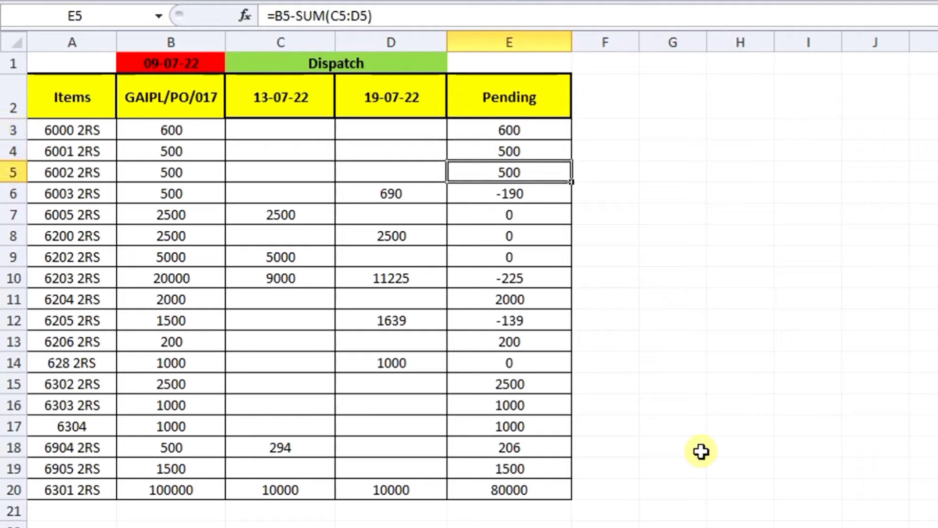
pyautogui.press('Down')
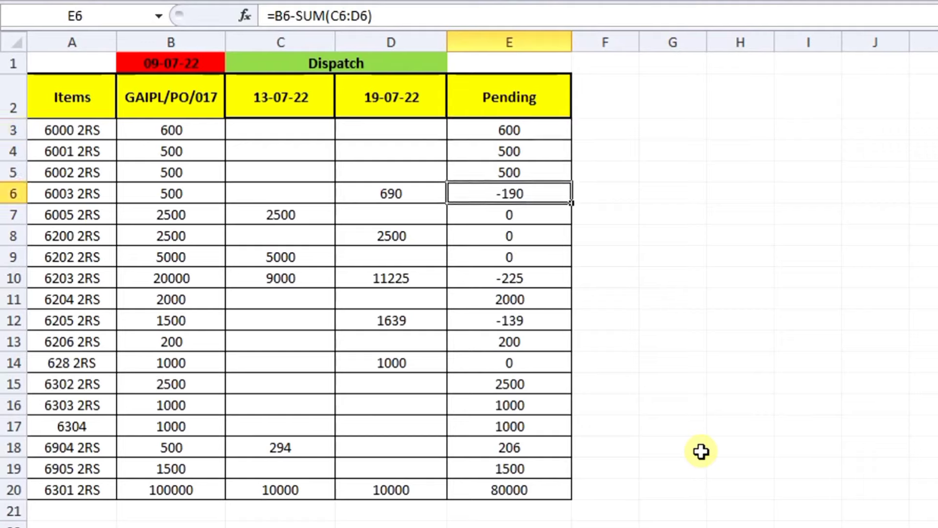
pyautogui.press('Left')
pyautogui.press('Left')
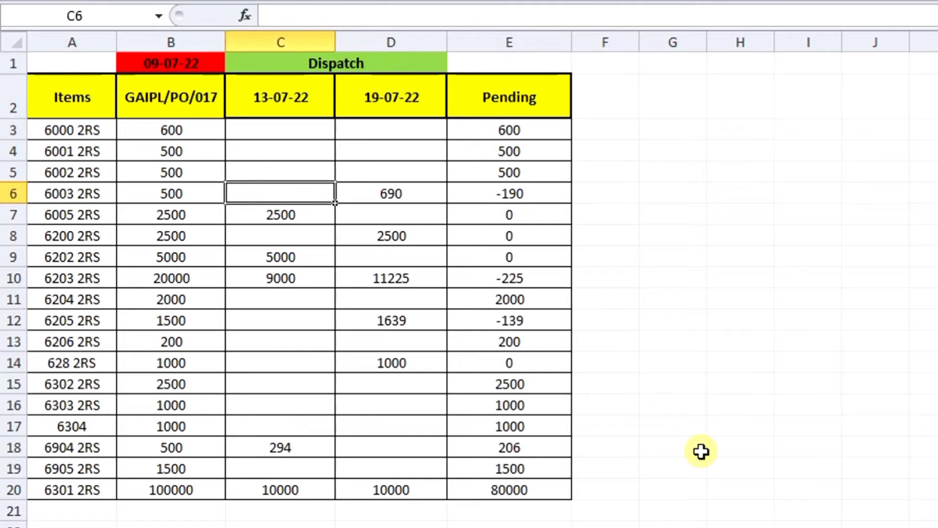
pyautogui.press('Left')
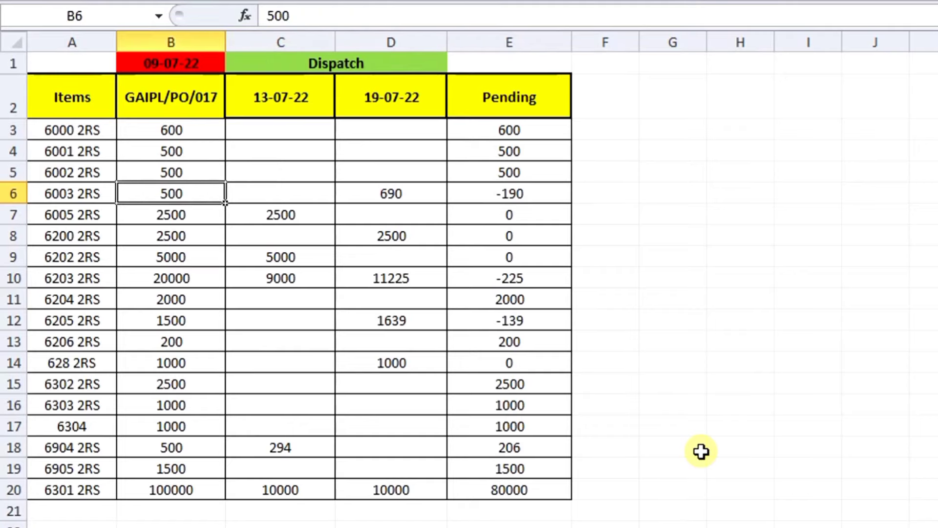
pyautogui.press('Right')
pyautogui.press('Right')
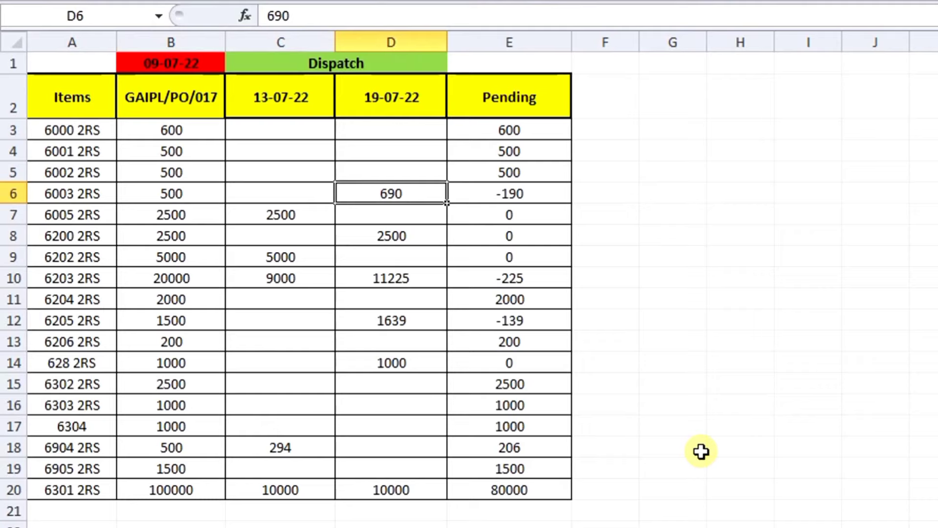
pyautogui.press('Left')
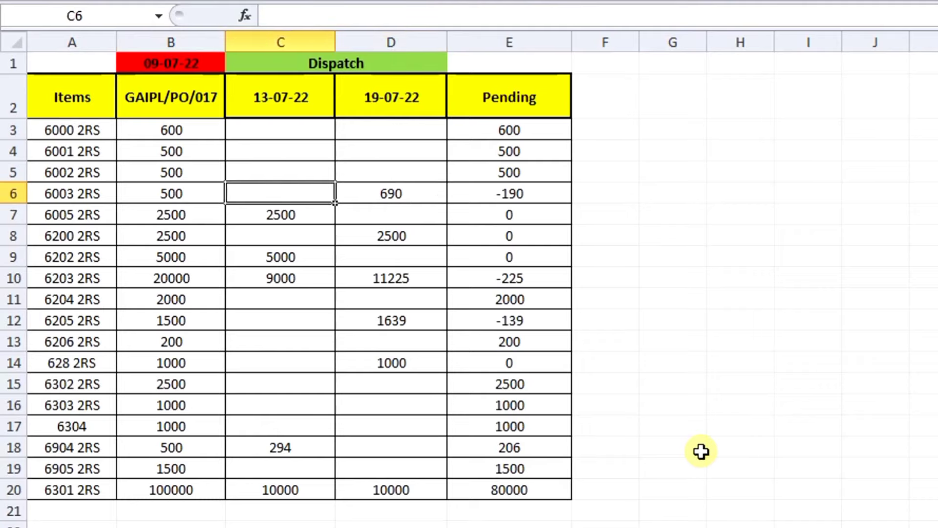
pyautogui.press('Left')
pyautogui.press('Right')
pyautogui.press('Right')
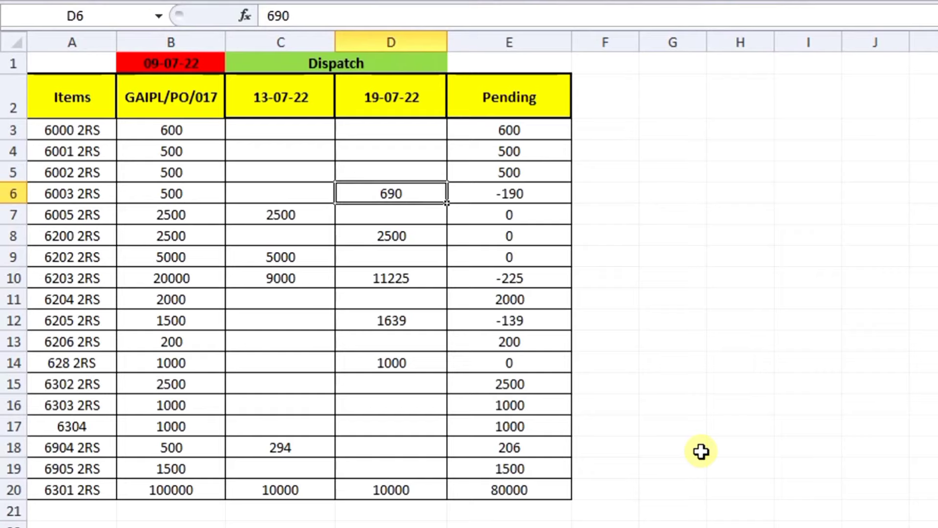
pyautogui.press('Right')
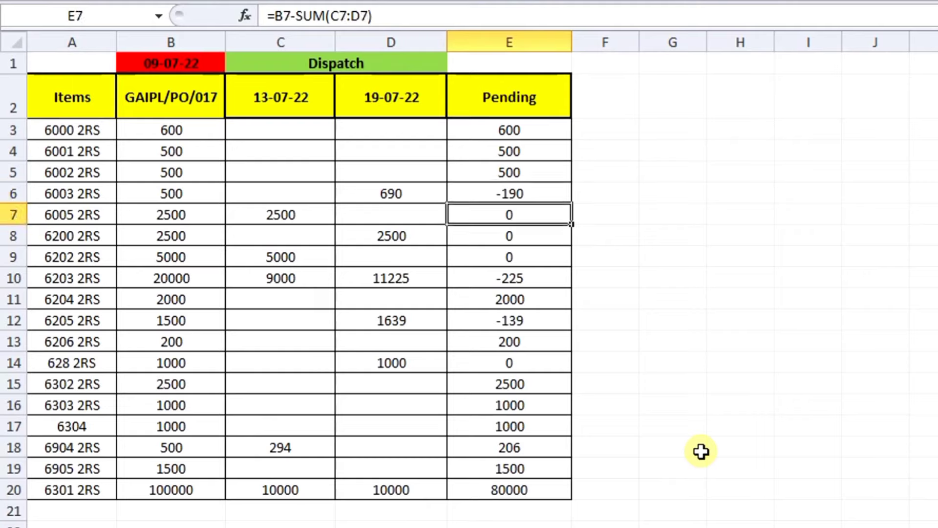
pyautogui.press('Left')
pyautogui.press('Left')
pyautogui.press('Left')
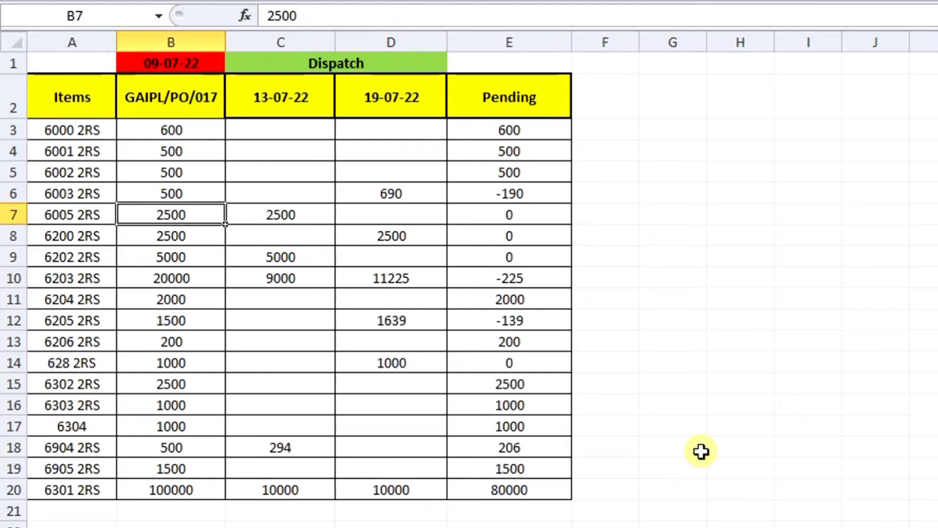
pyautogui.press('Right')
pyautogui.press('Up')
pyautogui.press('Up')
pyautogui.press('Up')
pyautogui.press('Up')
pyautogui.press('Up')
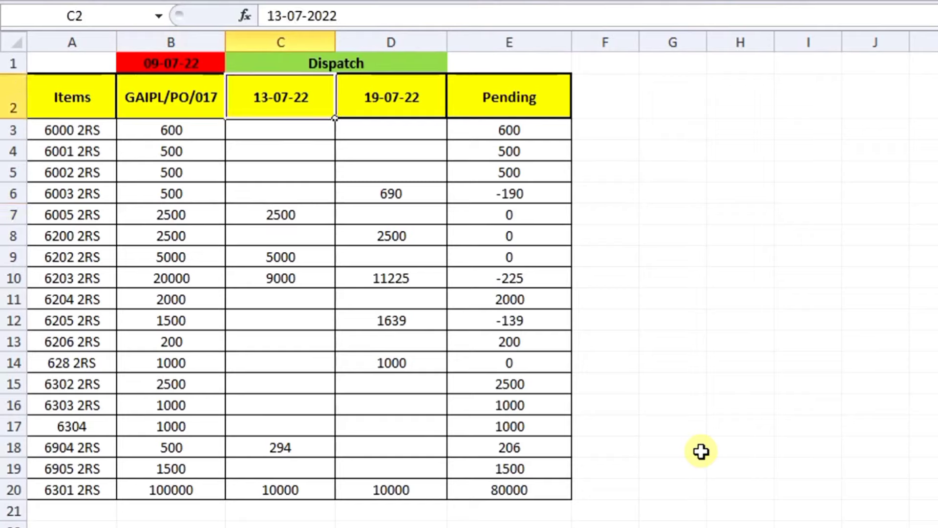
pyautogui.press('Down')
pyautogui.press('Down')
pyautogui.press('Down')
pyautogui.press('Down')
pyautogui.press('Down')
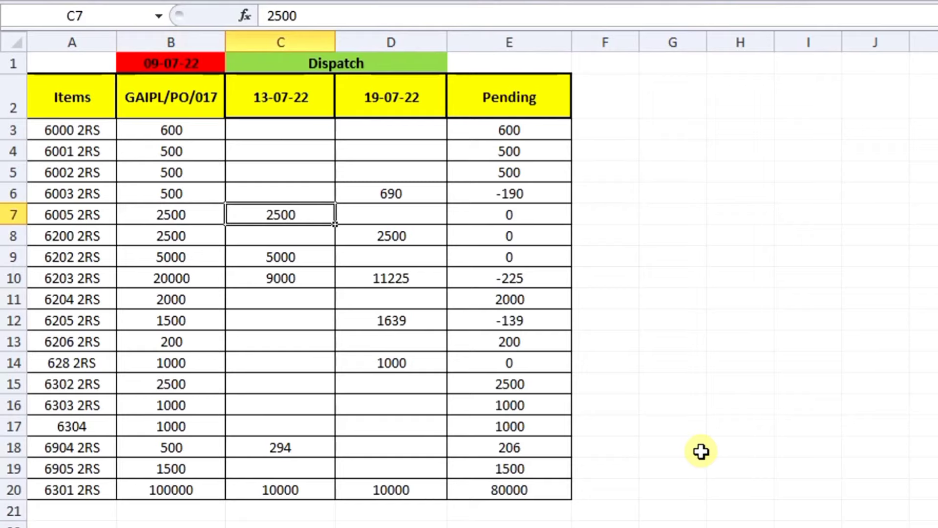
pyautogui.press('Down')
pyautogui.press('Left')
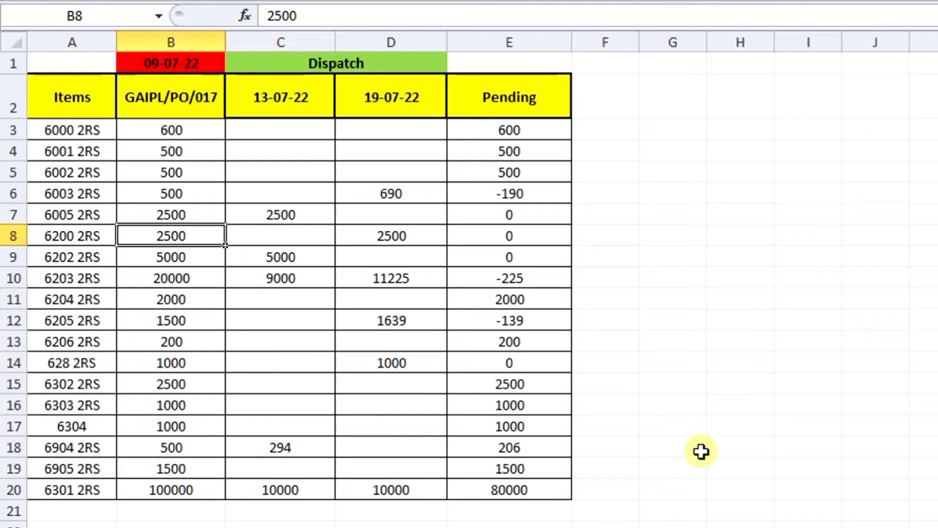
pyautogui.press('Right')
pyautogui.press('Right')
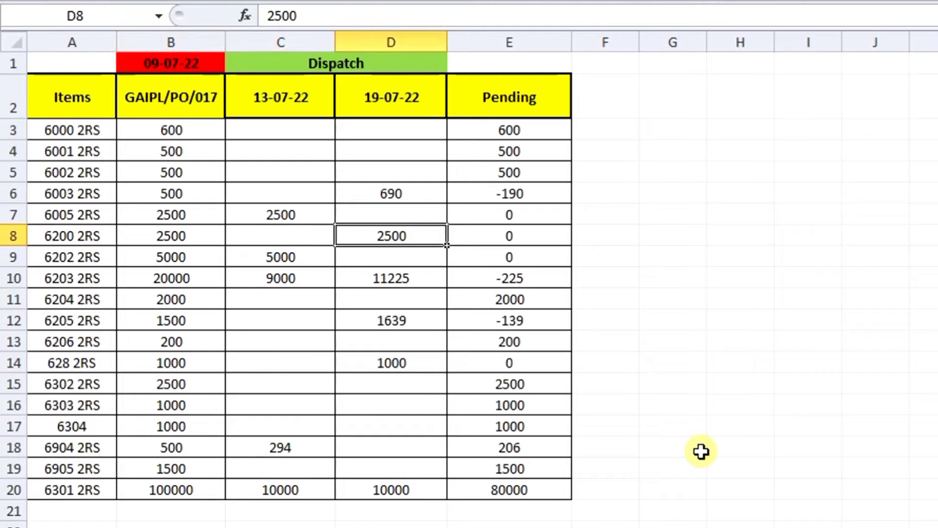
pyautogui.press('Up')
pyautogui.press('Up')
pyautogui.press('Up')
pyautogui.press('Up')
pyautogui.press('Up')
pyautogui.press('Down')
pyautogui.press('Down')
pyautogui.press('Down')
pyautogui.press('Down')
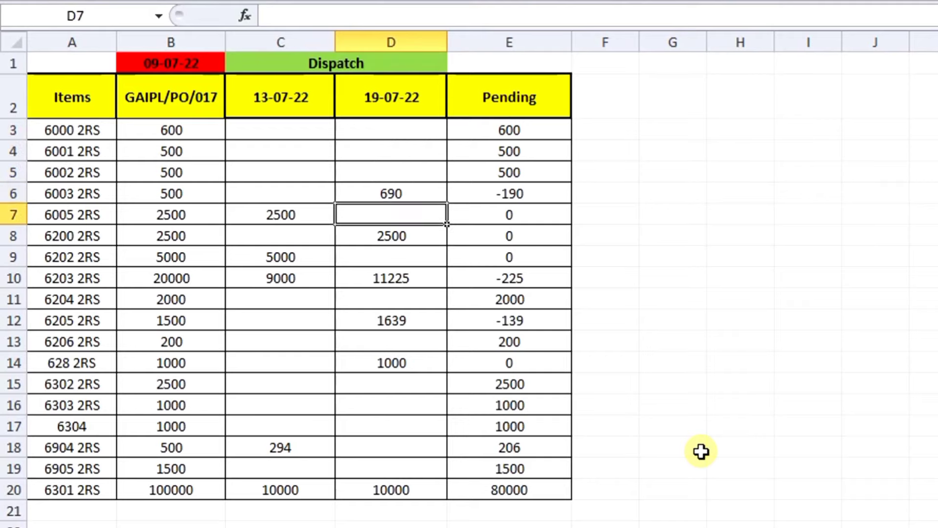
pyautogui.press('Down')
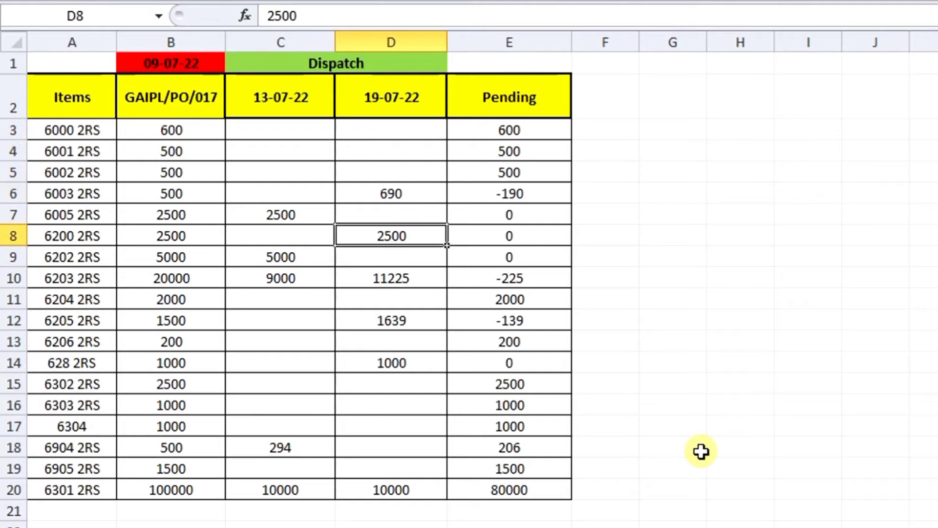
pyautogui.press('Right')
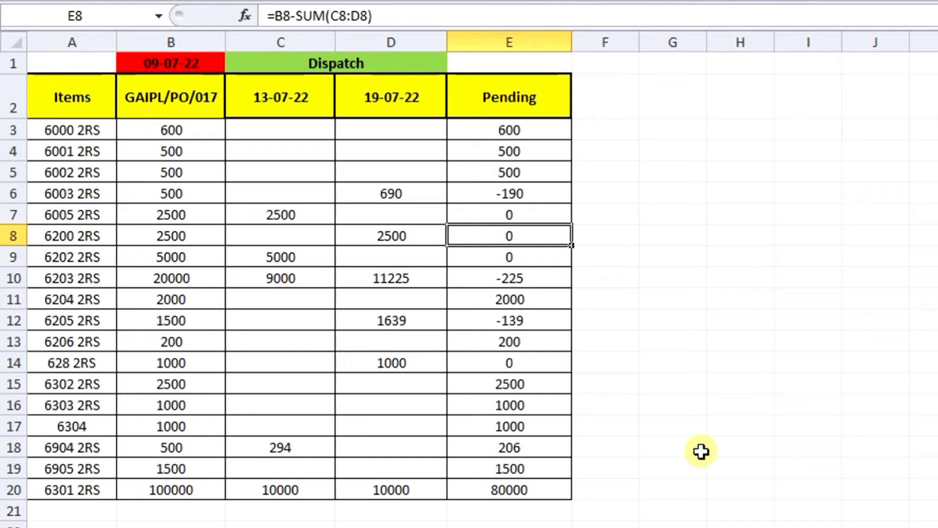
pyautogui.press('Up')
pyautogui.press('Down')
pyautogui.press('Down')
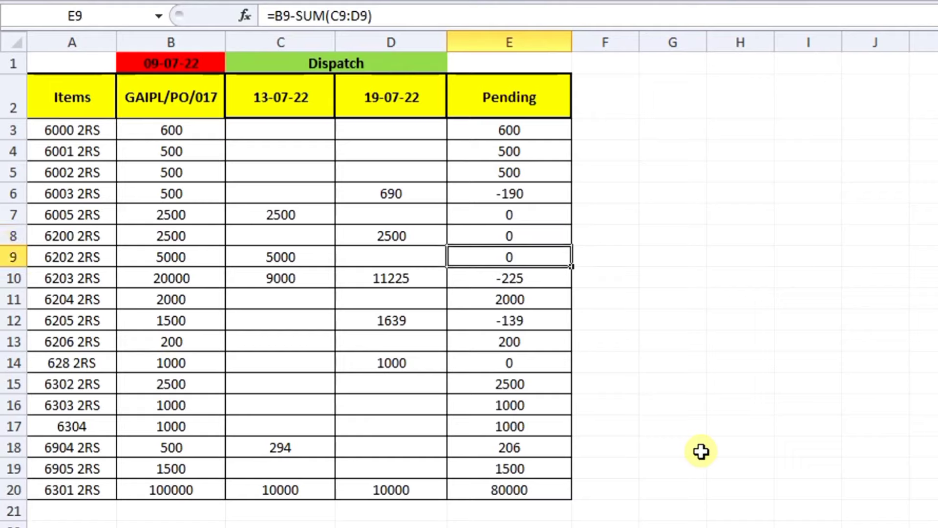
pyautogui.press('Down')
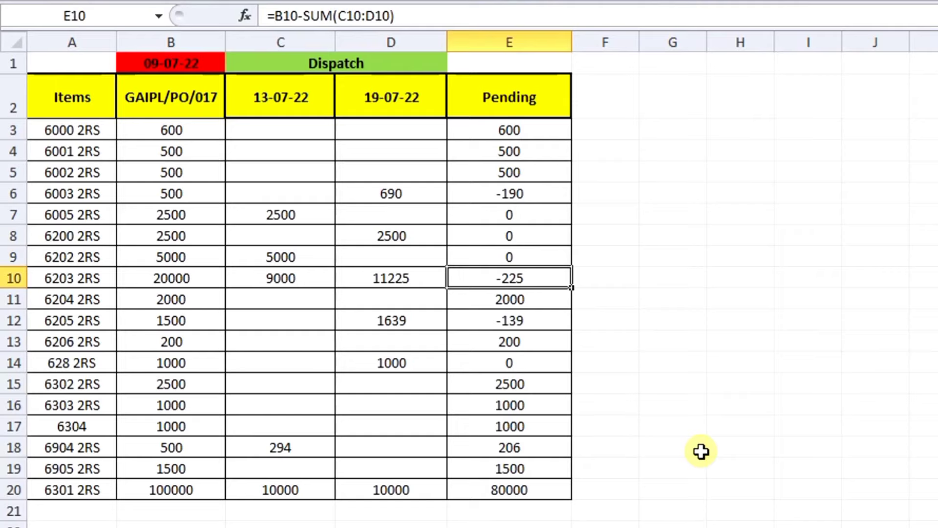
pyautogui.press('Down')
pyautogui.press('Down')
pyautogui.press('Down')
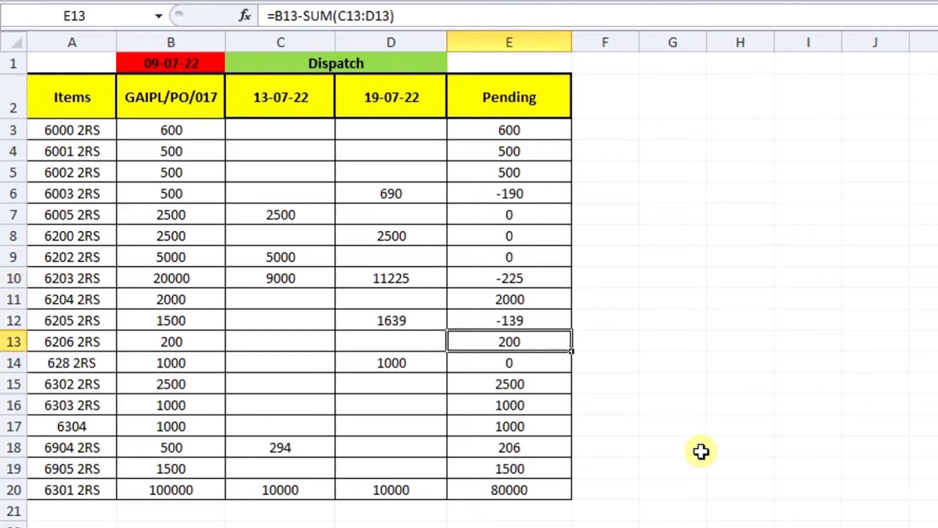
pyautogui.press('Down')
pyautogui.press('Down')
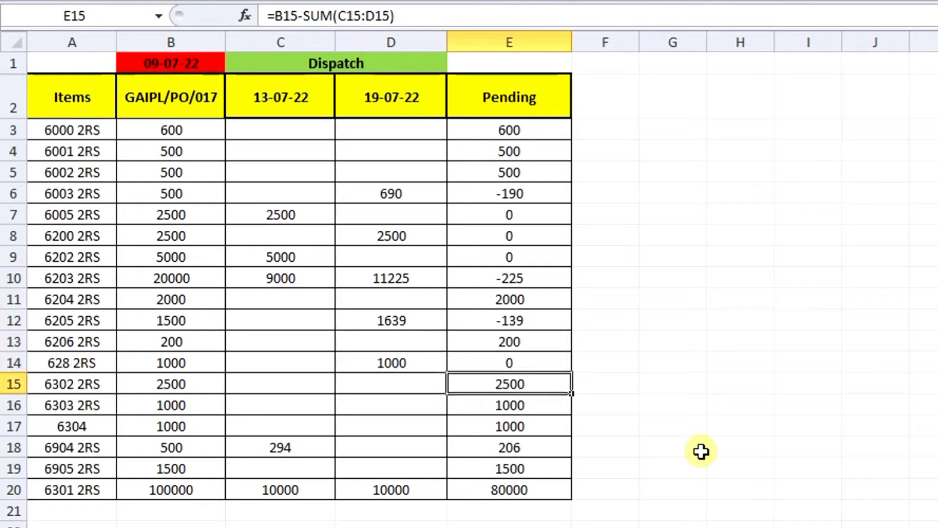
pyautogui.press('Up')
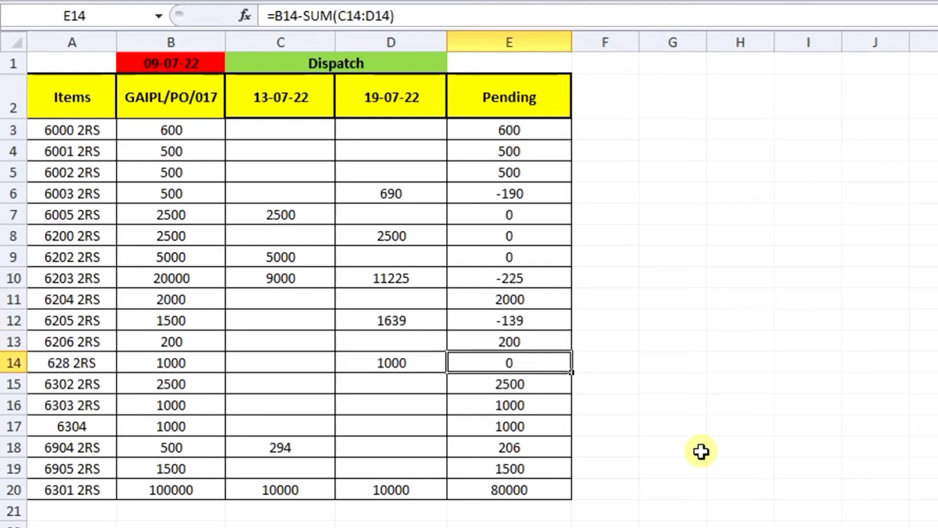
pyautogui.press('Down')
pyautogui.press('Down')
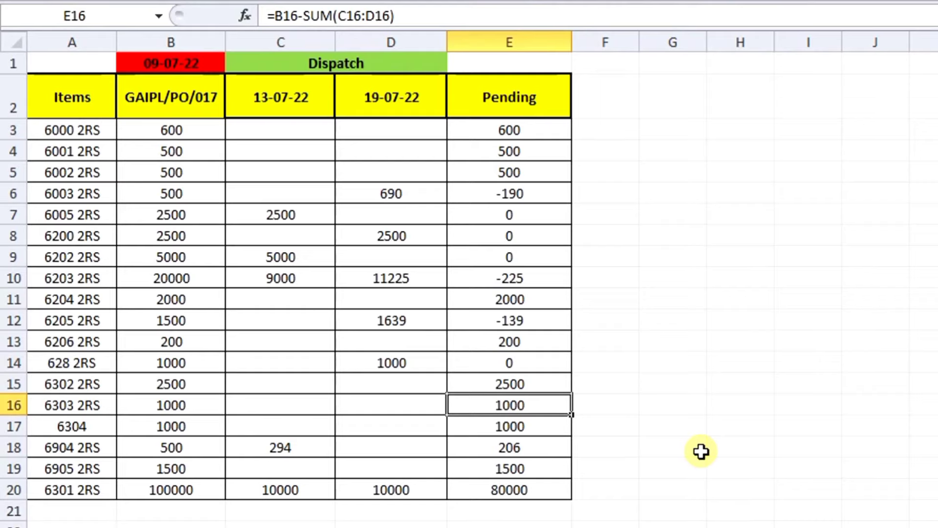
pyautogui.press('Down')
pyautogui.press('Down')
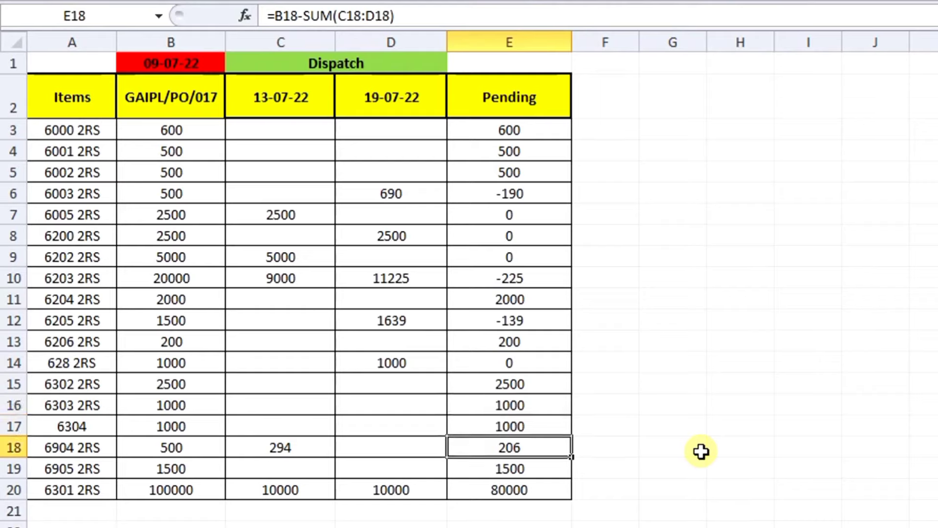
pyautogui.hotkey('shift', 'Left')
pyautogui.hotkey('shift', 'Left')
pyautogui.hotkey('shift', 'Left')
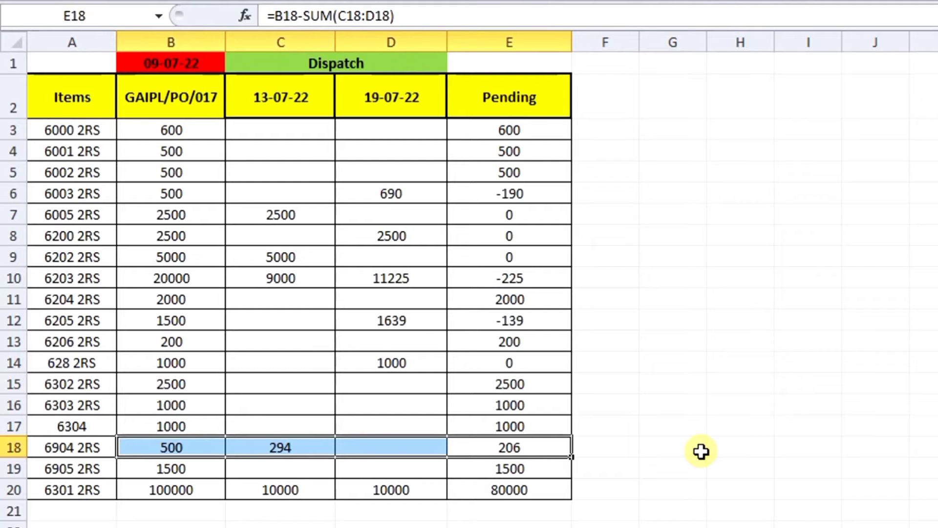
pyautogui.press('Right')
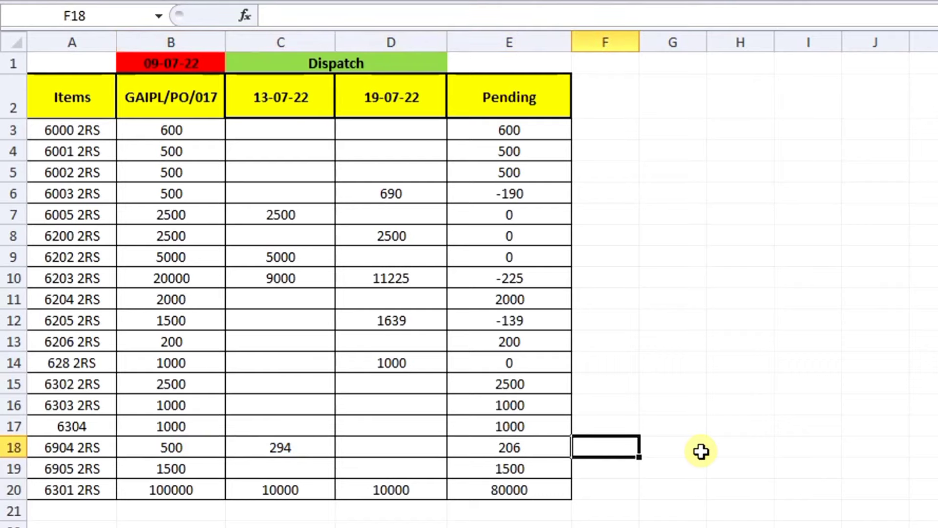
pyautogui.press('Left')
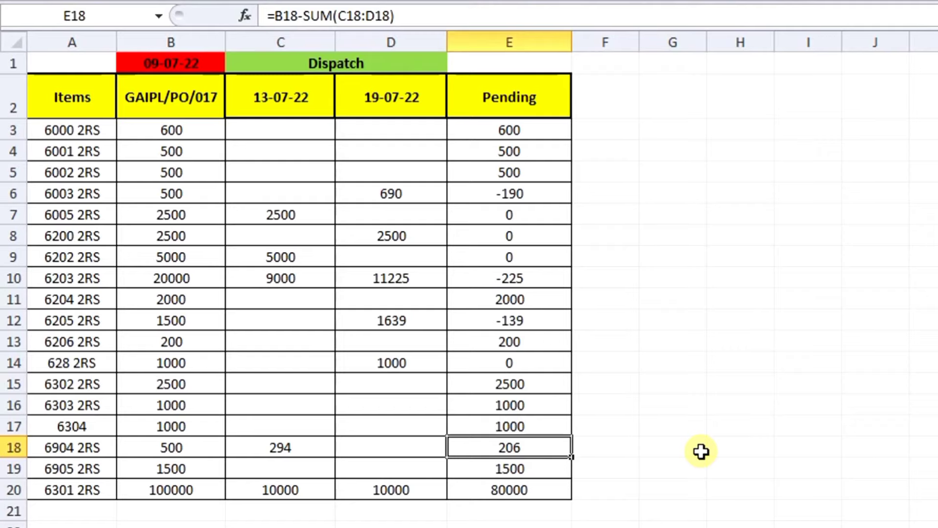
pyautogui.press('Up')
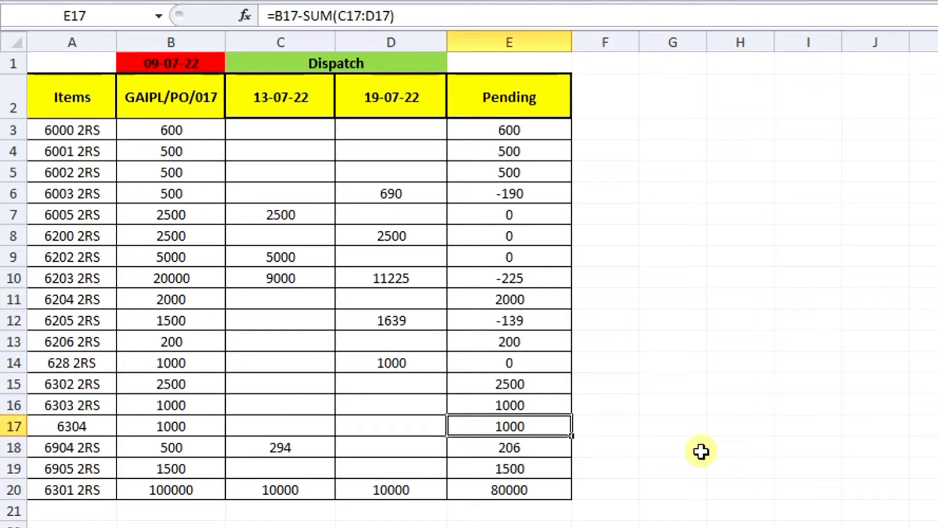
pyautogui.press('Up')
pyautogui.press('Up')
pyautogui.press('Up')
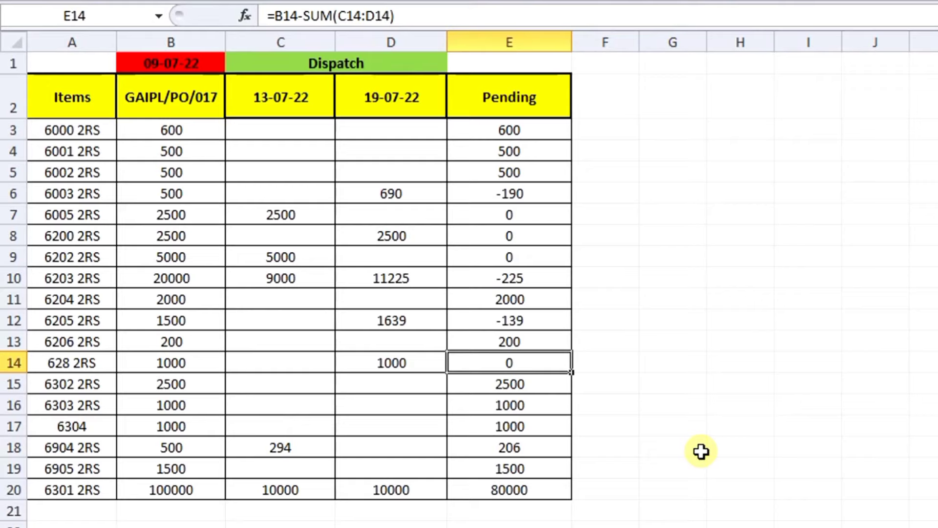
pyautogui.press('Left')
pyautogui.press('Left')
pyautogui.press('Right')
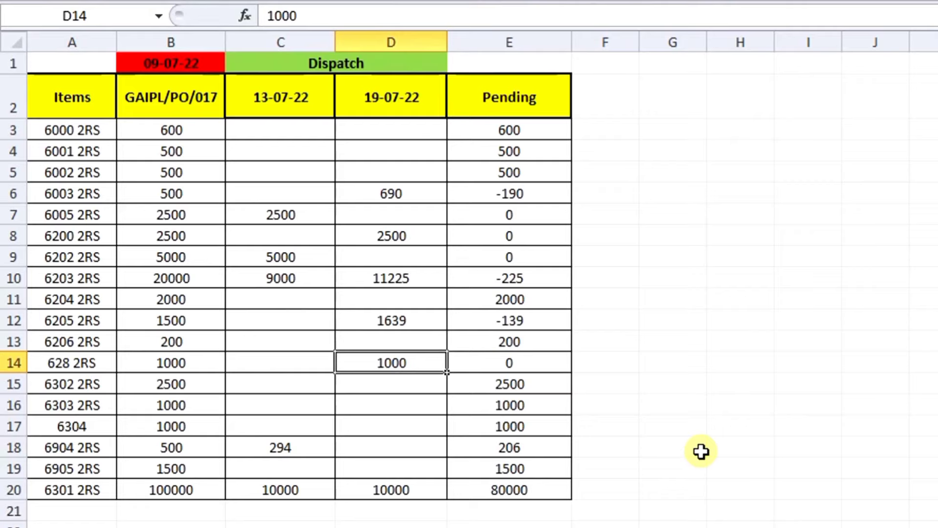
pyautogui.press('Left')
pyautogui.press('Left')
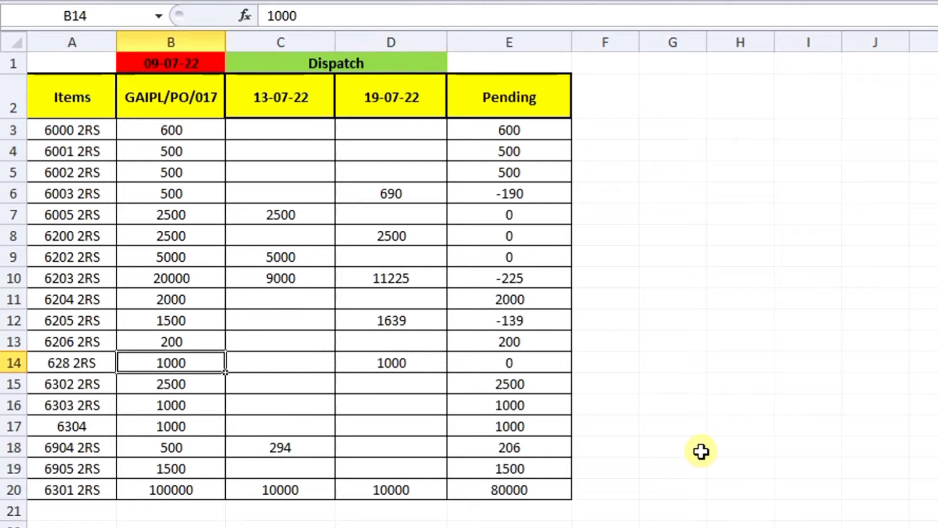
pyautogui.press('Right')
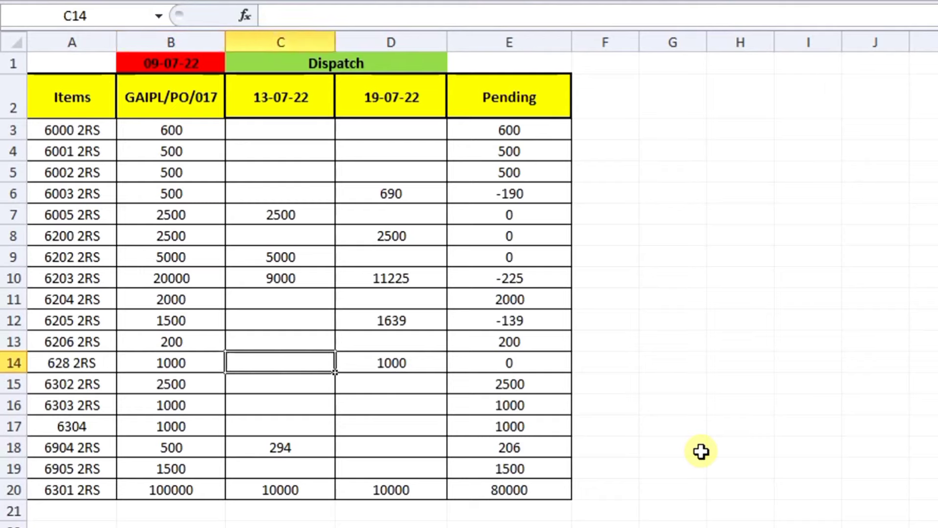
pyautogui.press('Right')
pyautogui.press('Right')
pyautogui.press('Up')
pyautogui.press('Up')
pyautogui.press('Up')
pyautogui.press('Up')
pyautogui.press('Up')
pyautogui.press('Up')
pyautogui.press('Up')
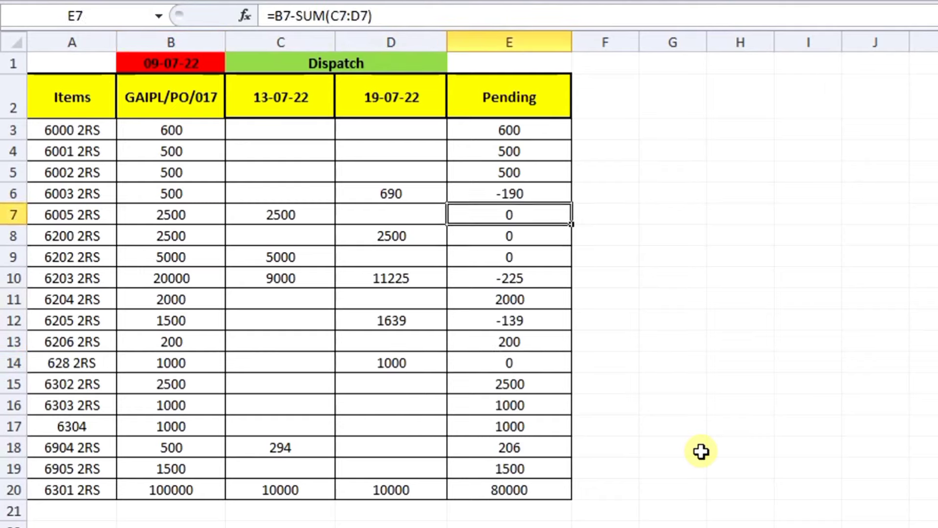
pyautogui.press('Up')
pyautogui.press('Up')
pyautogui.press('Up')
pyautogui.press('Up')
pyautogui.press('Up')
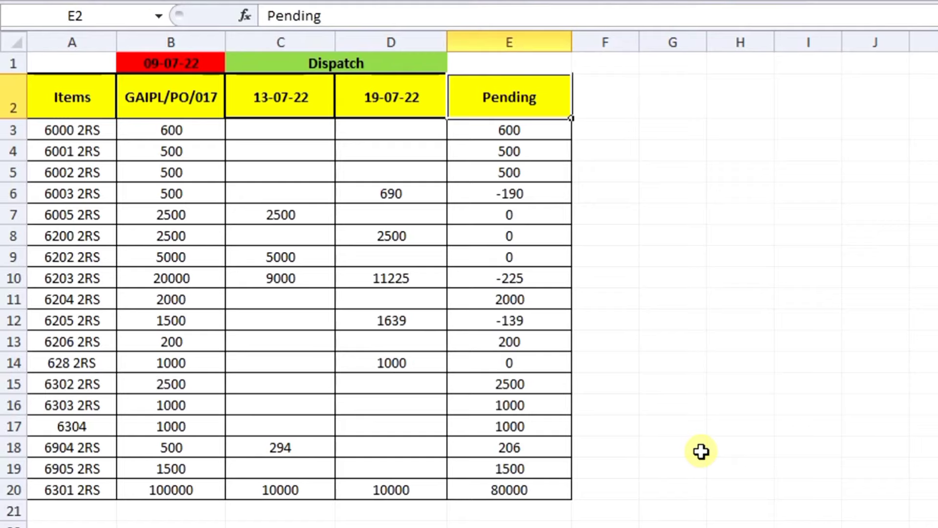
pyautogui.click(199, 131)
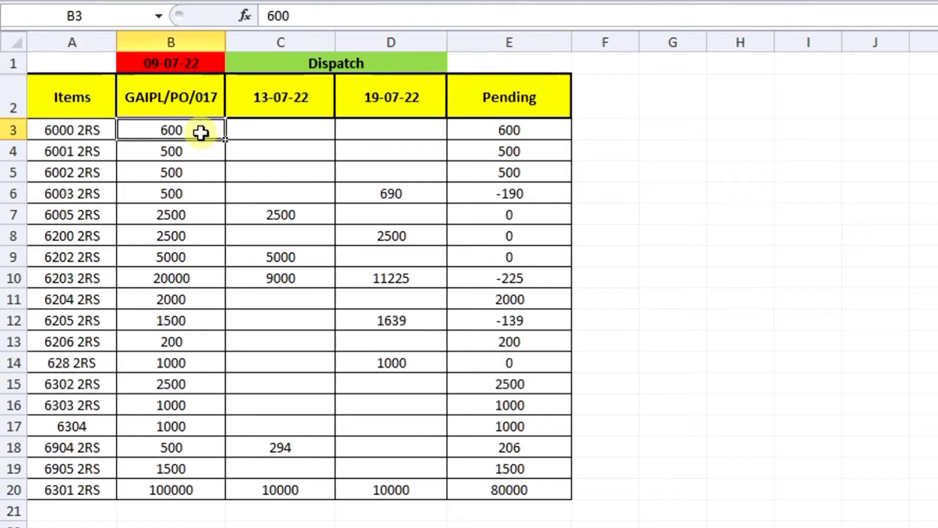
pyautogui.click(247, 125)
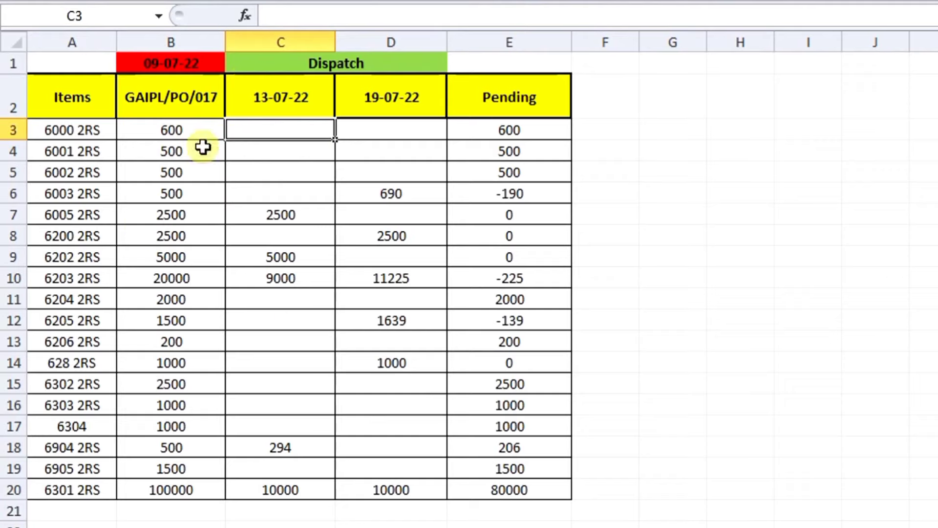
pyautogui.click(508, 130)
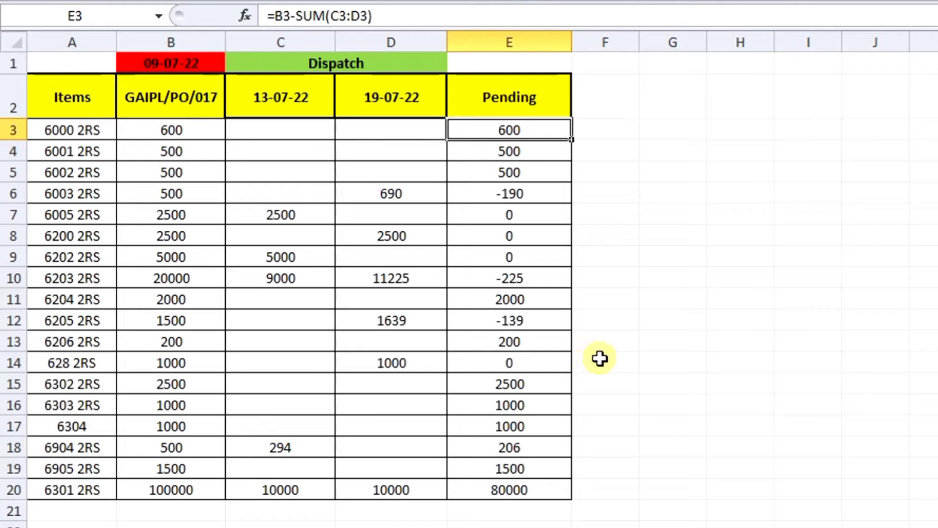
pyautogui.click(75, 63)
pyautogui.moveTo(75, 63); pyautogui.dragTo(507, 480)
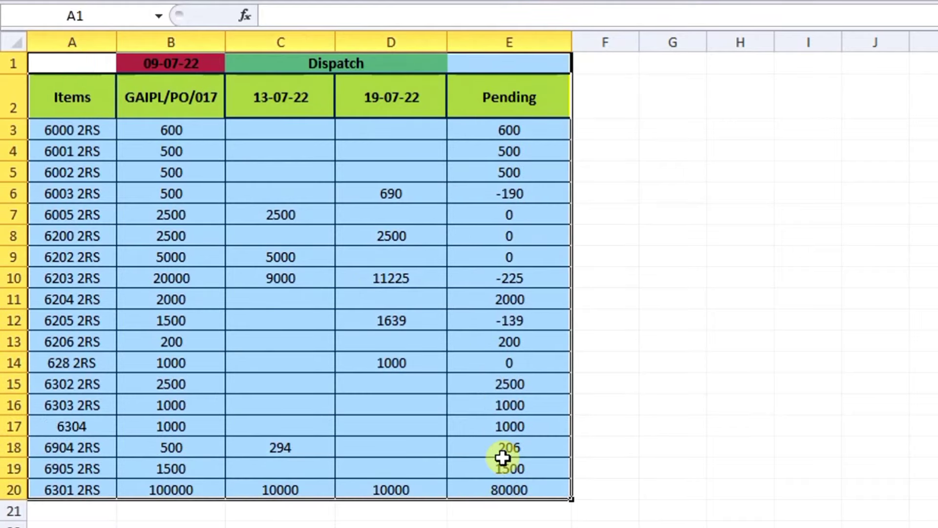
pyautogui.click(509, 527)
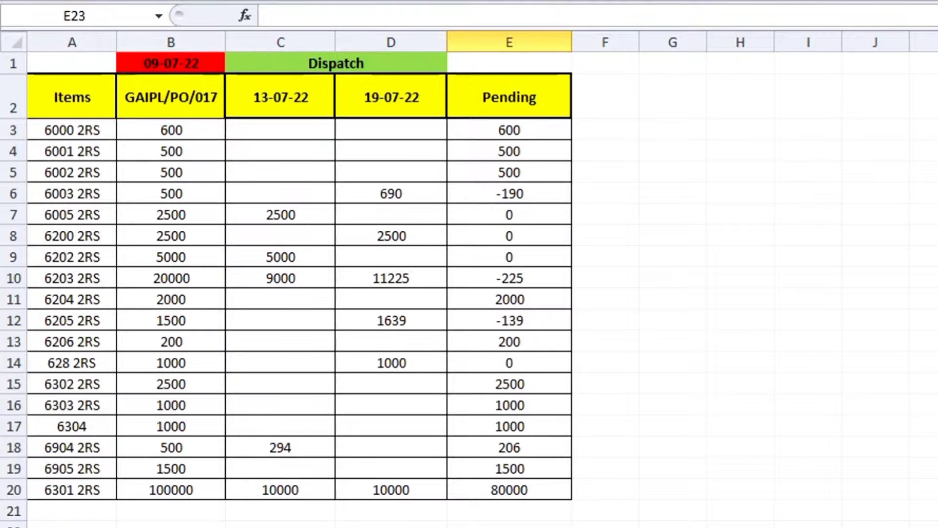